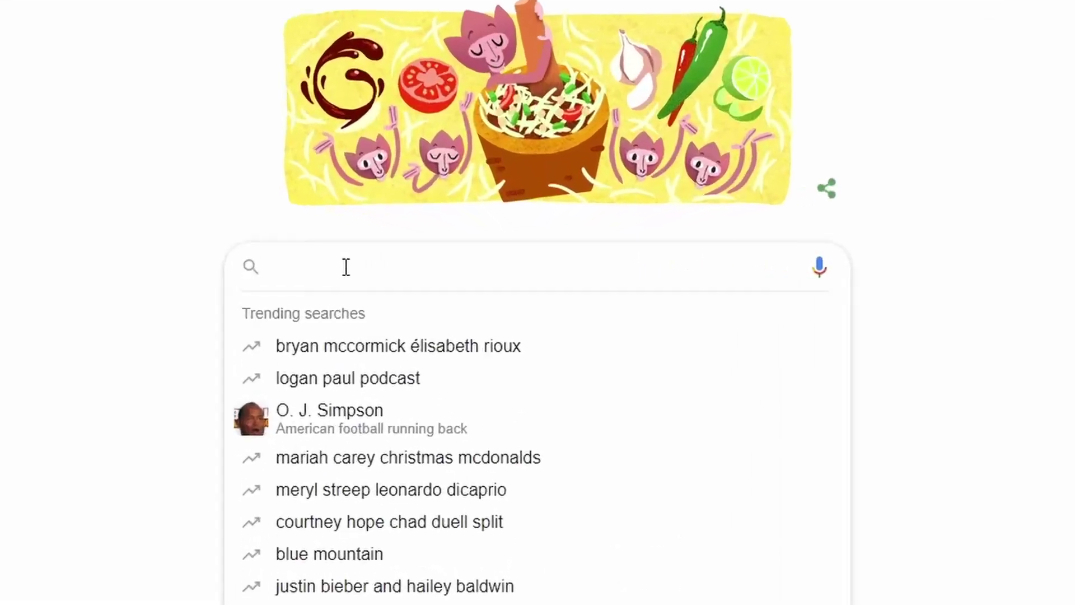
# - Search Google for 'What is the best game engine' and open the Unity result card
pyautogui.write('What is the ')
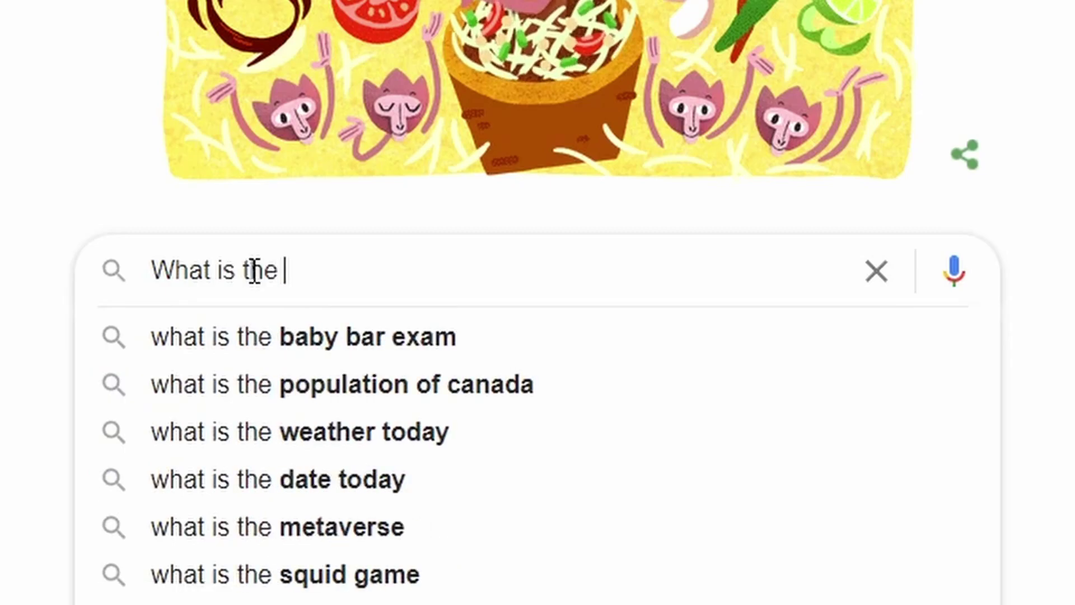
pyautogui.write('best game engine')
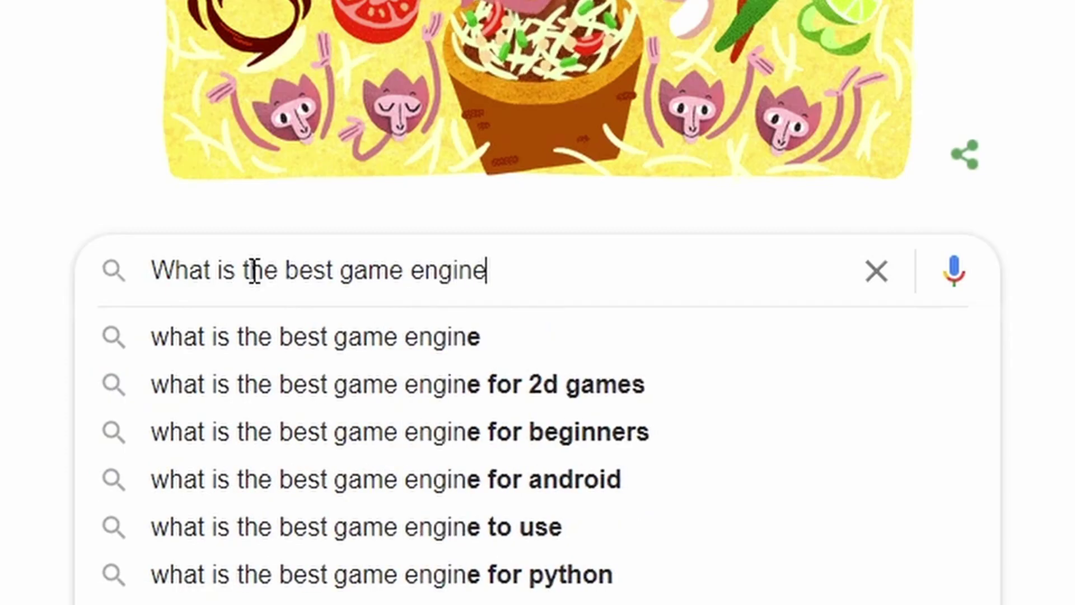
pyautogui.press('Return')
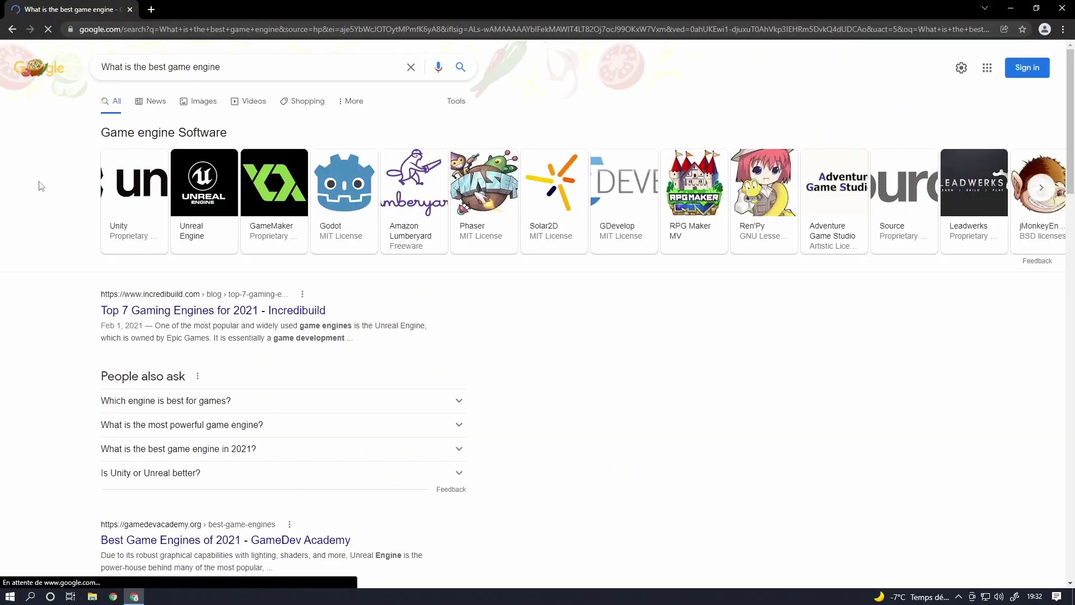
pyautogui.click(162, 247)
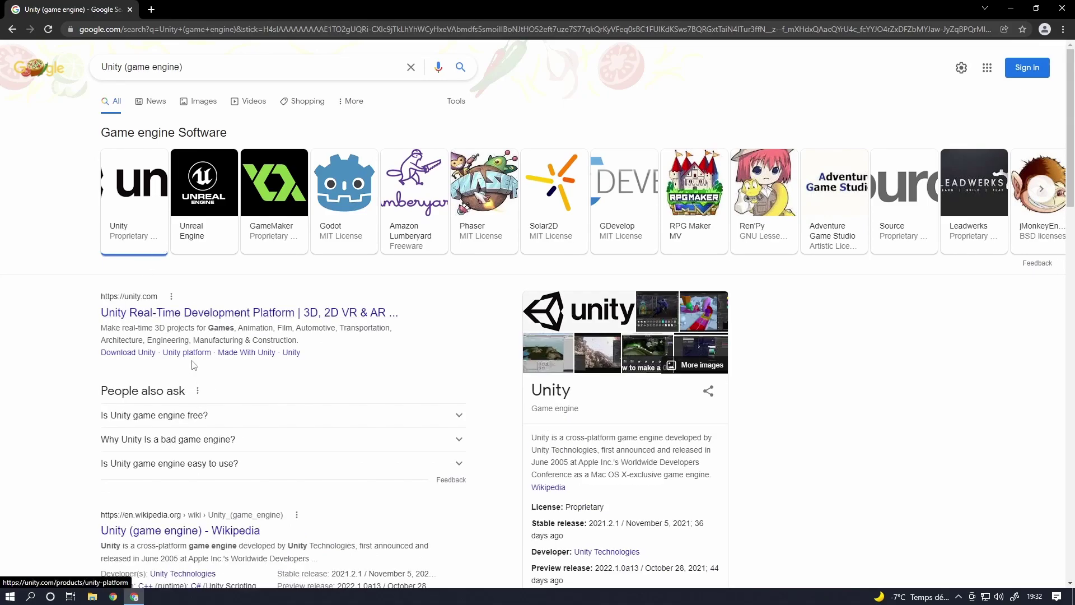
# - Go to unity.com's plans page in a new tab and choose the free Personal plan
pyautogui.click(191, 311)
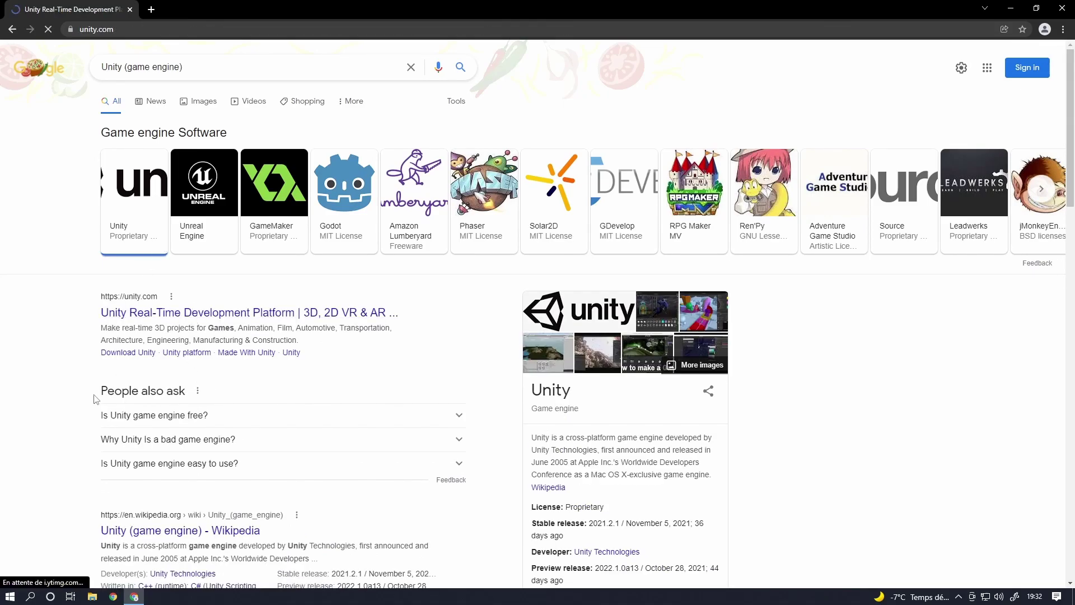
pyautogui.click(760, 56)
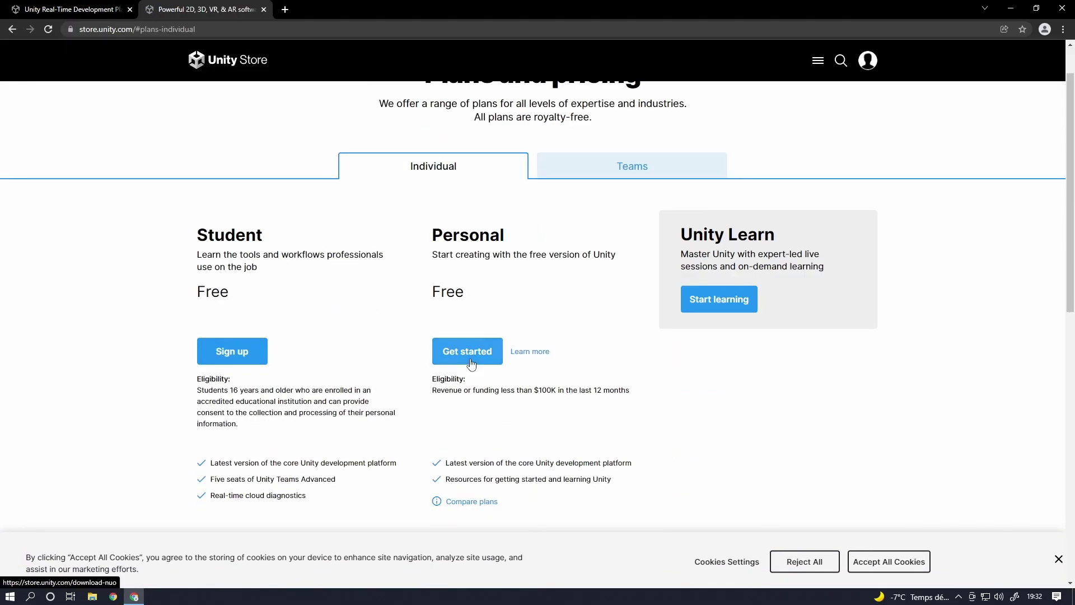
pyautogui.click(471, 361)
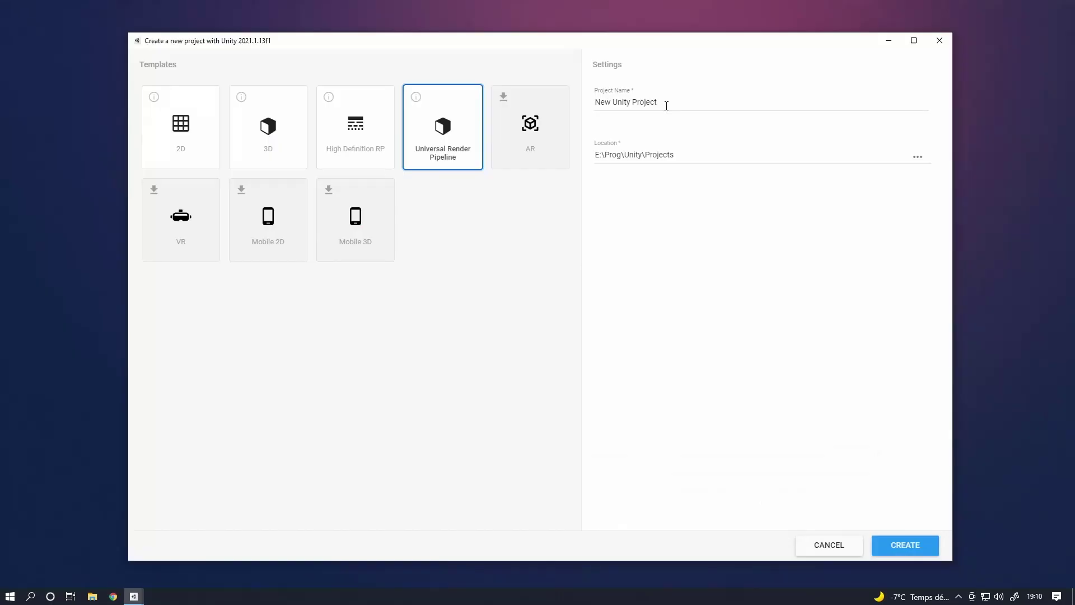
# - Create the Universal Render Pipeline project MyCoolUnityProject and wait for it to import
pyautogui.write('MyCoolUnityProject')
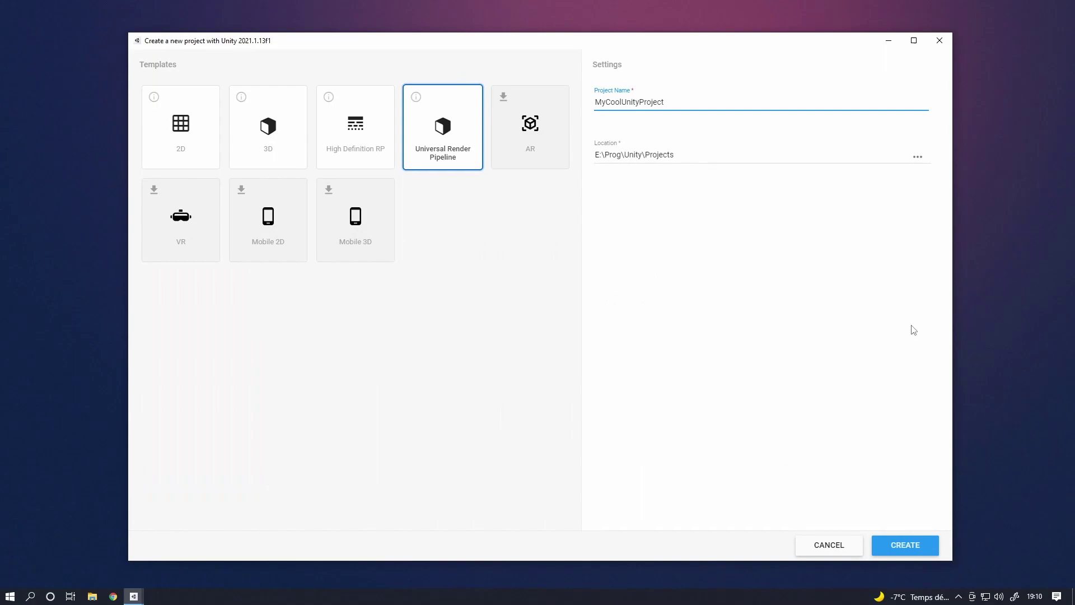
pyautogui.click(906, 545)
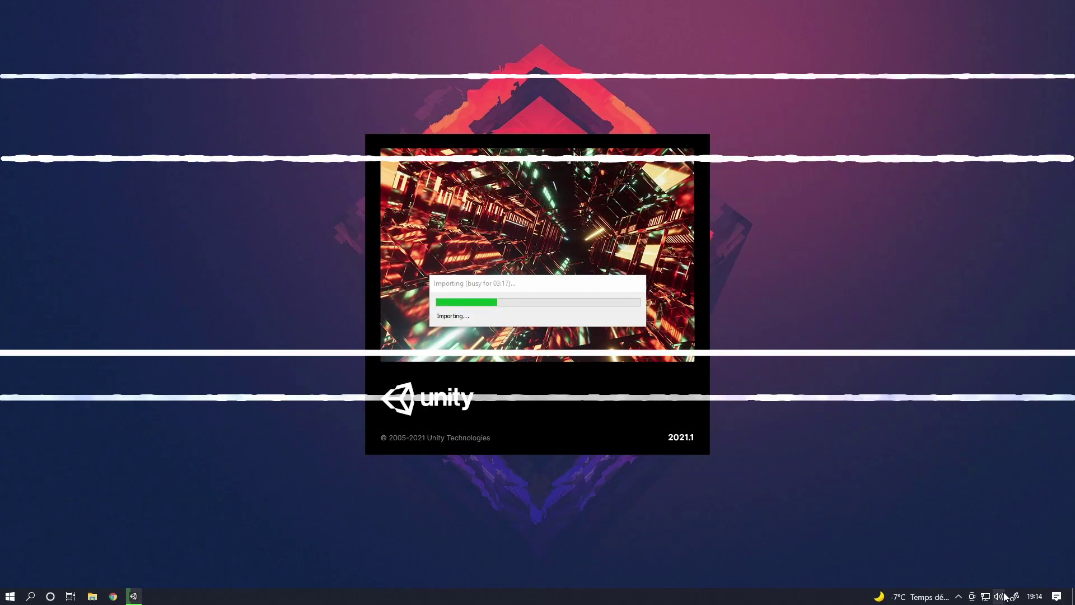
pyautogui.click(999, 597)
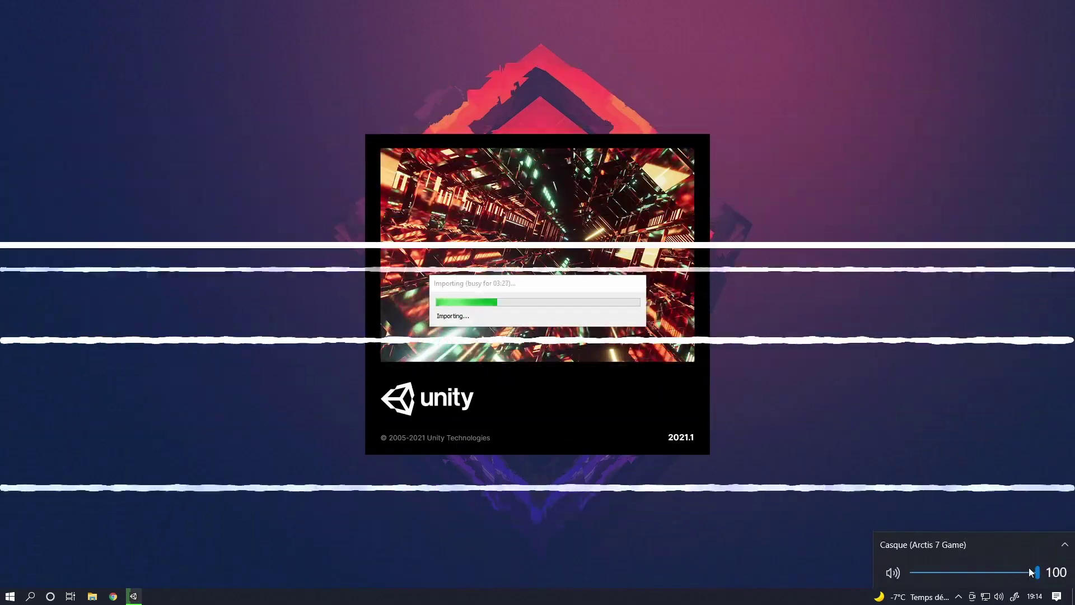
pyautogui.press('Escape')
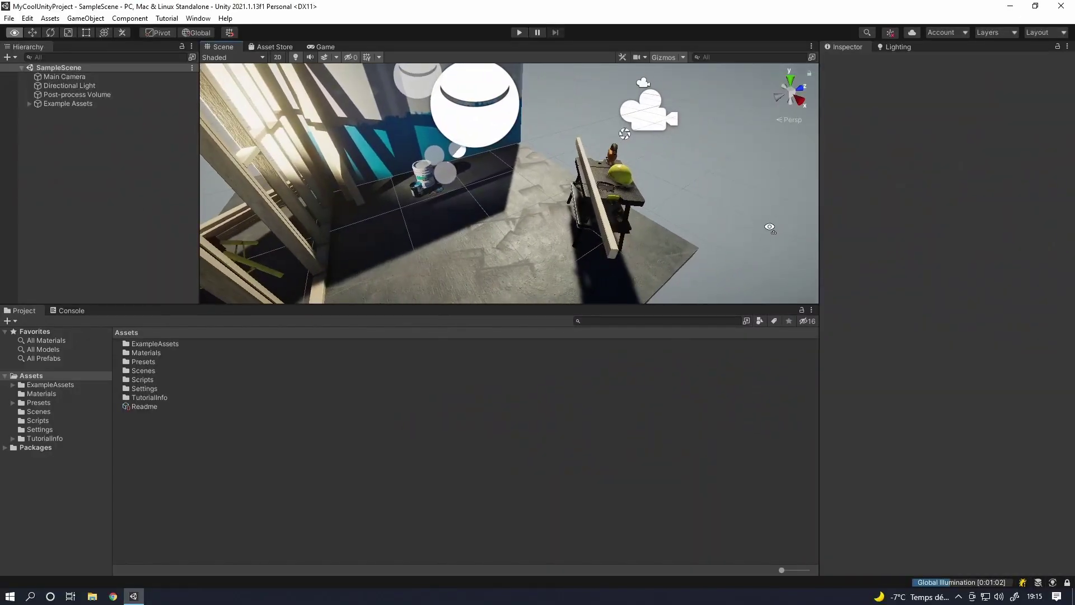
# - Fly the Scene view toward the room's wall and run SampleScene in Play mode
pyautogui.moveTo(770, 228); pyautogui.dragTo(562, 89, button='right')
pyautogui.click(522, 35)
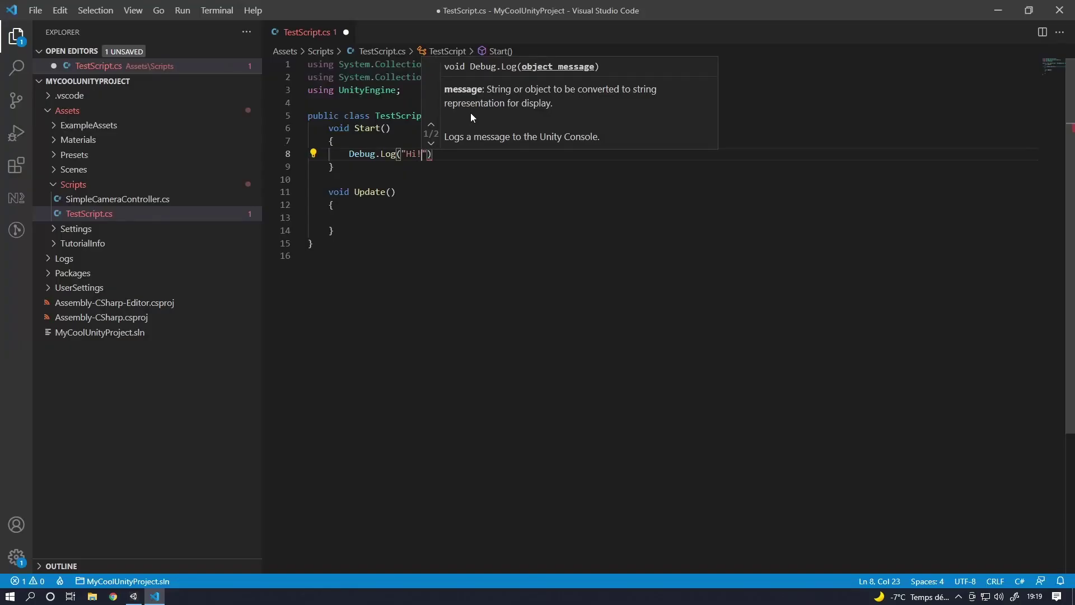
# - End the Debug.Log("Hi!") line with a semicolon, save TestScript, and return to Unity
pyautogui.press('End')
pyautogui.write(';')
pyautogui.hotkey('ctrl', 's')
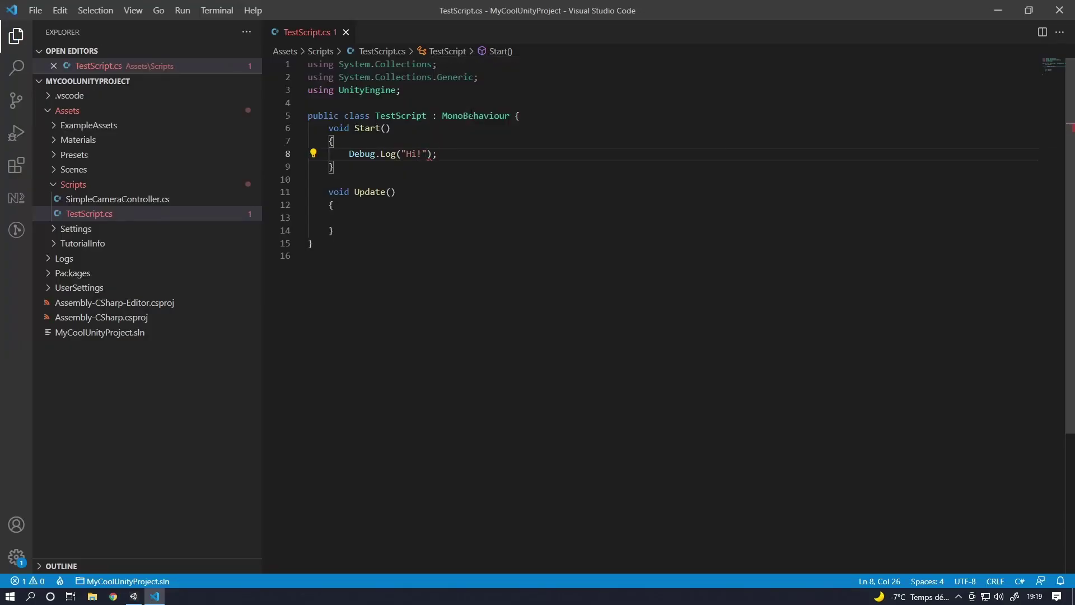
pyautogui.click(138, 597)
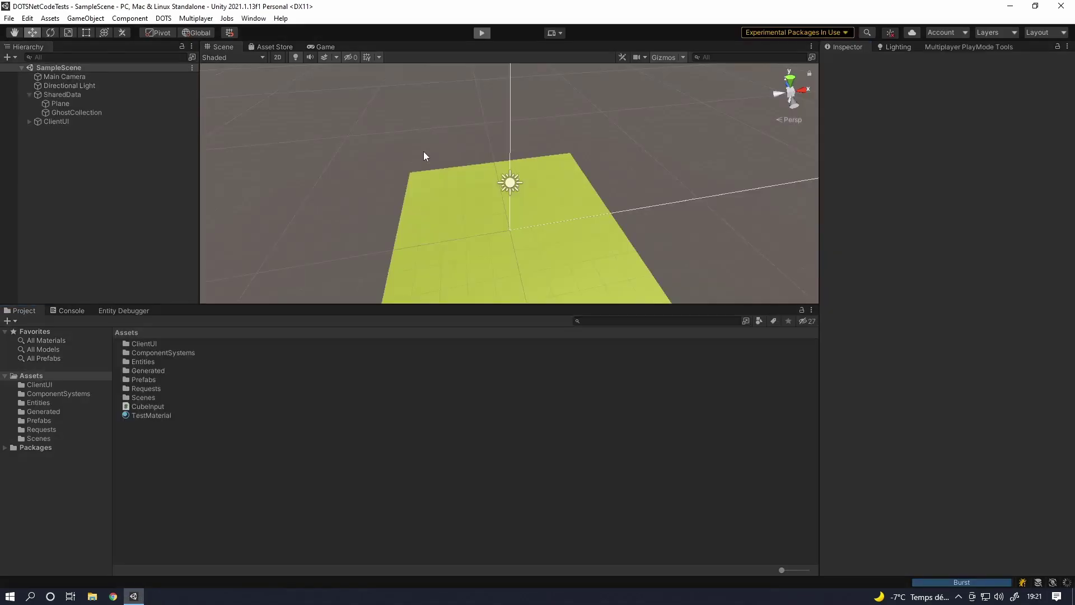
# - Run the DOTSNetCodeTests scene, connect, spawn a sphere, and steer the cube toward it
pyautogui.hotkey('ctrl', 'p')
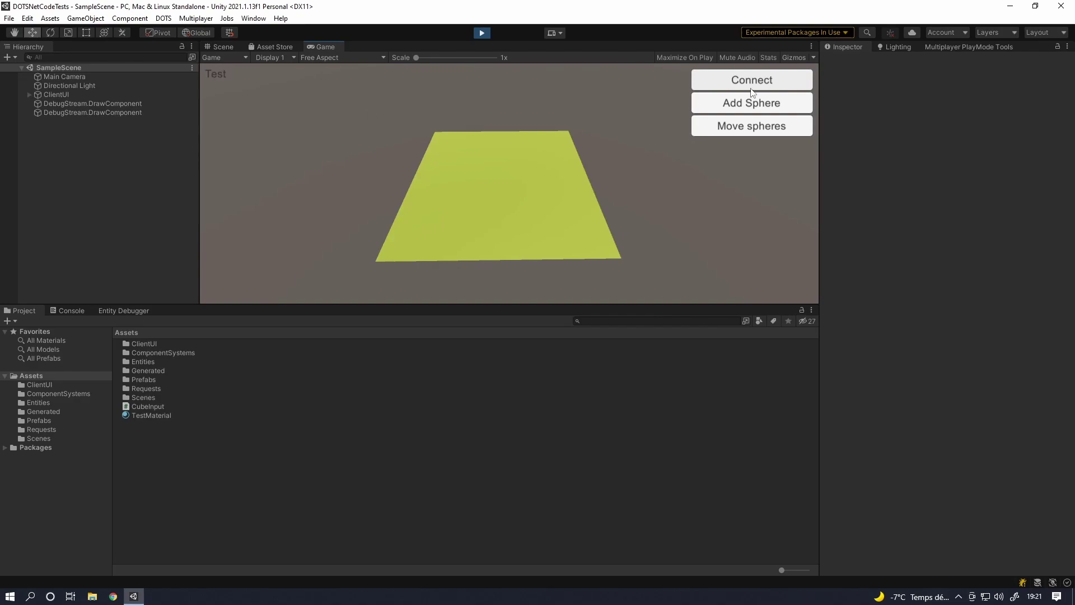
pyautogui.click(779, 88)
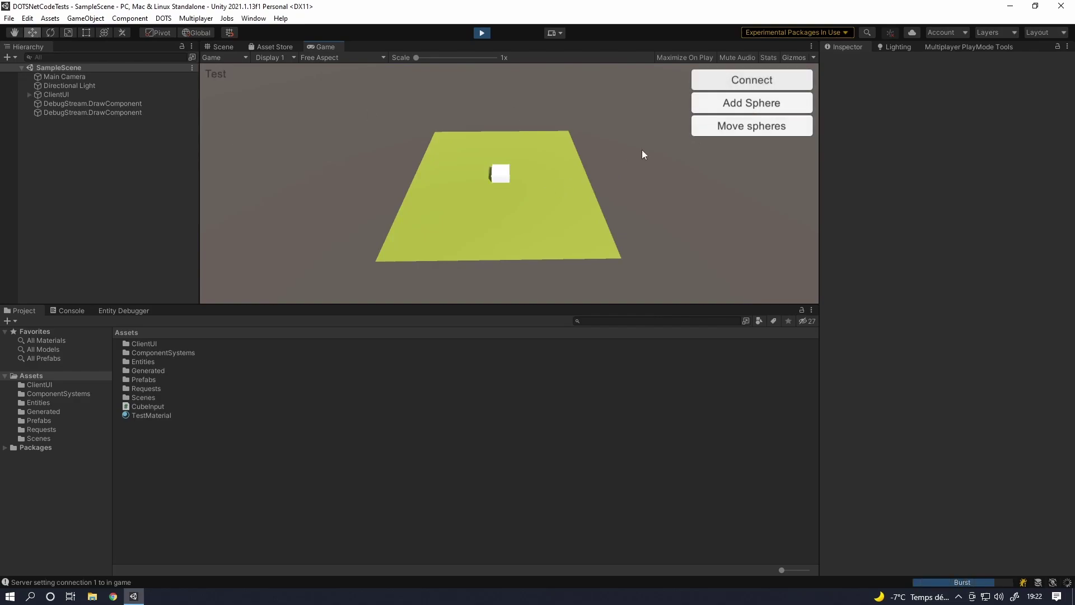
pyautogui.hotkey('w', 'a')
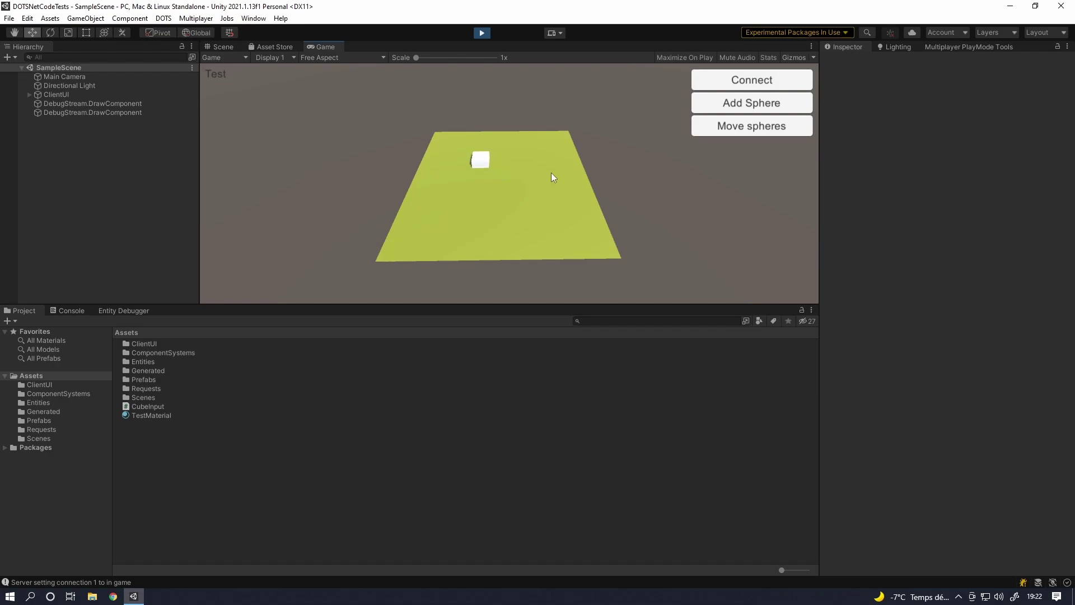
pyautogui.click(735, 105)
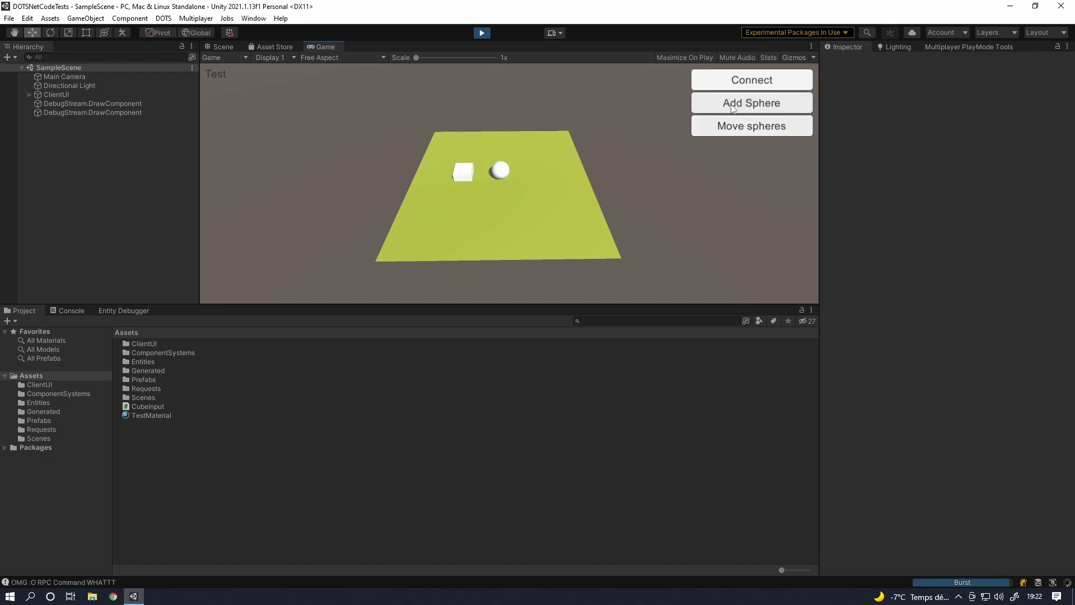
pyautogui.press('d')
pyautogui.press('d')
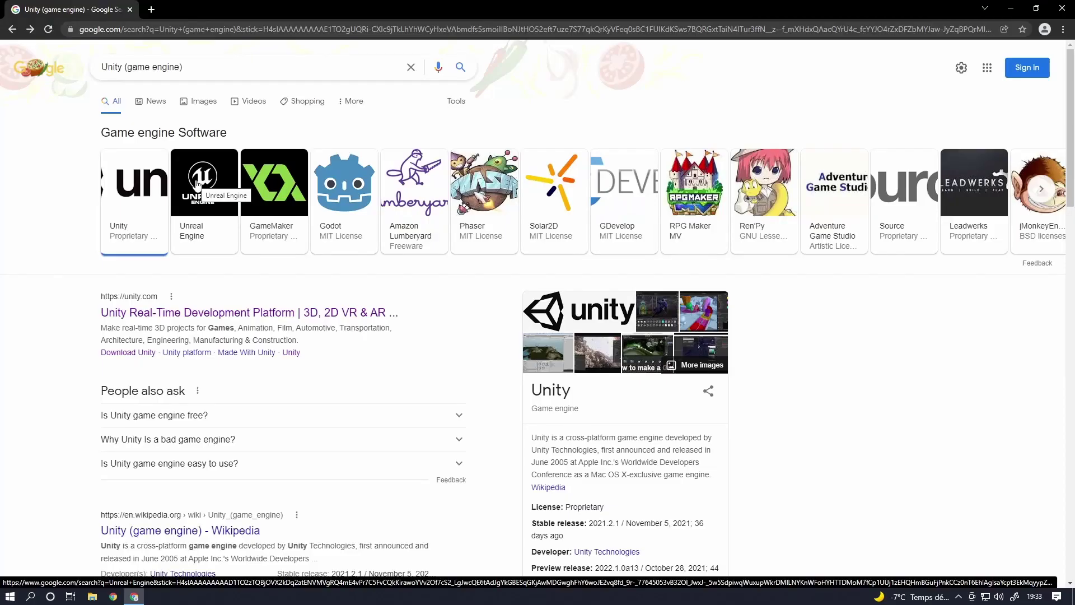
# - Open the Unreal Engine card and unrealengine.com, then resume launching Unreal Engine 4.26.2
pyautogui.click(220, 180)
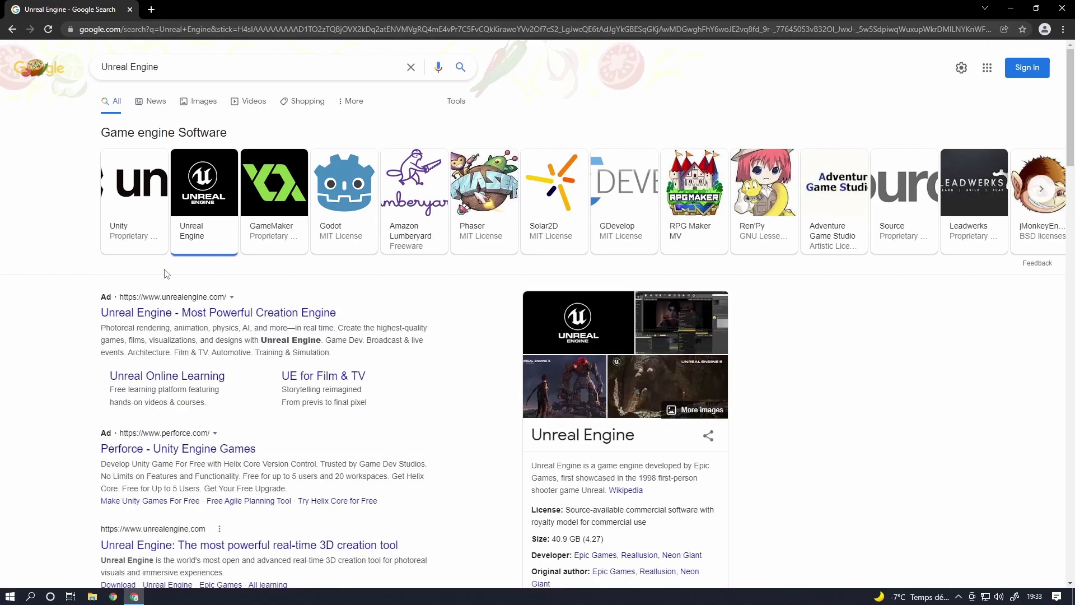
pyautogui.click(162, 317)
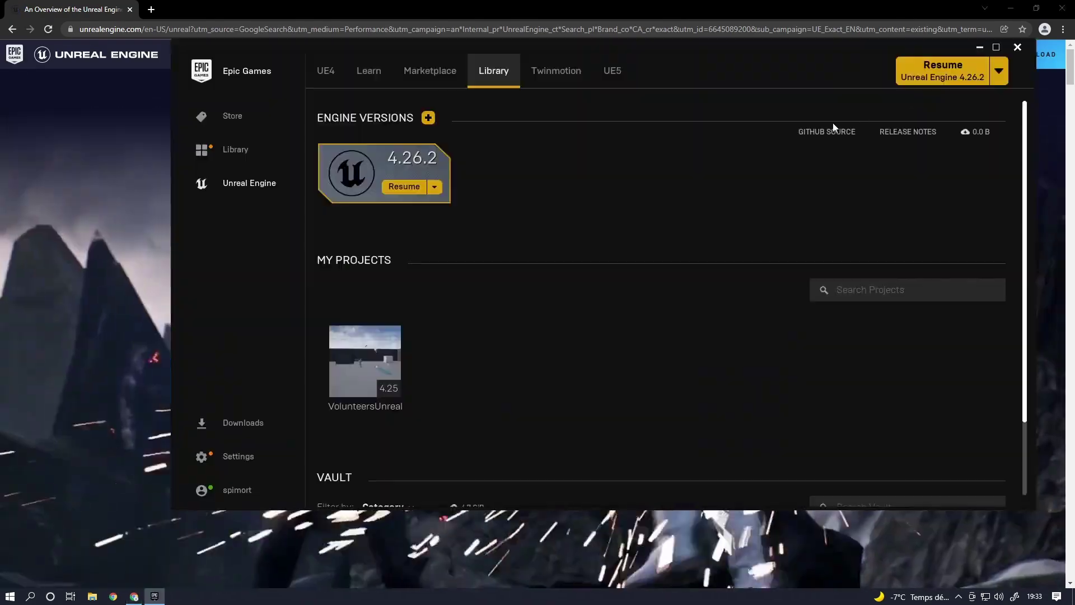
pyautogui.click(403, 186)
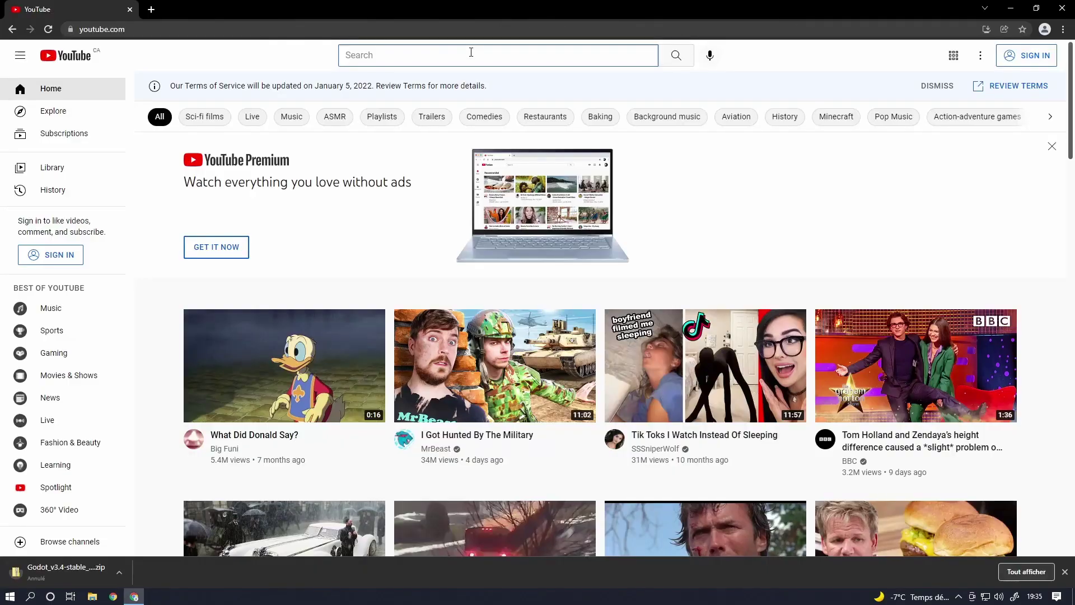
# - Search YouTube for 'learn unreal engine' and jump to the UE5 tutorial's Import Textures chapter
pyautogui.write('rn unrea')
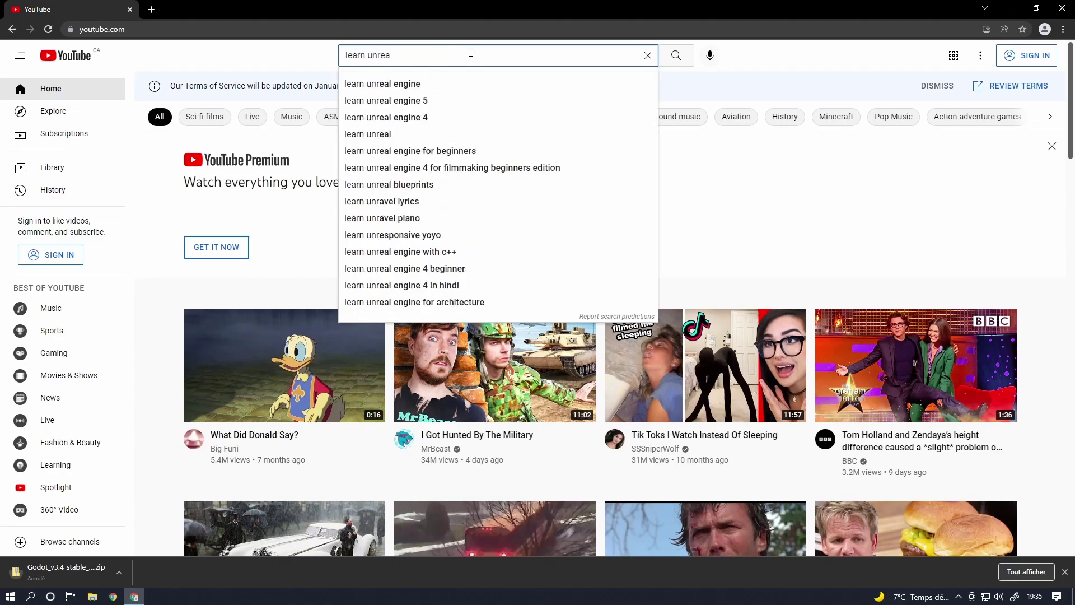
pyautogui.write('l engine')
pyautogui.press('Return')
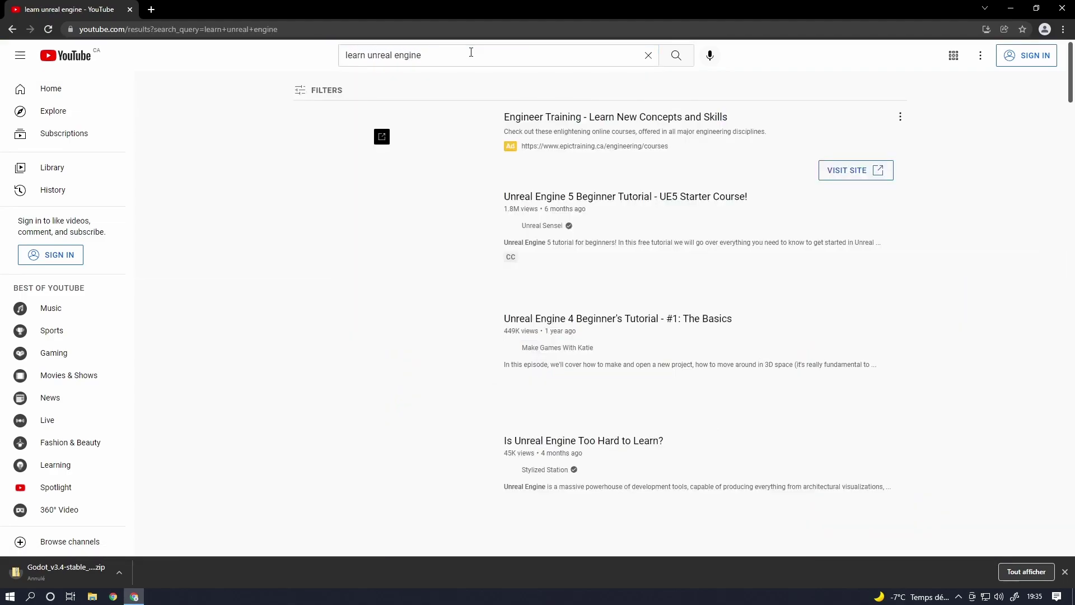
pyautogui.moveTo(361, 238)
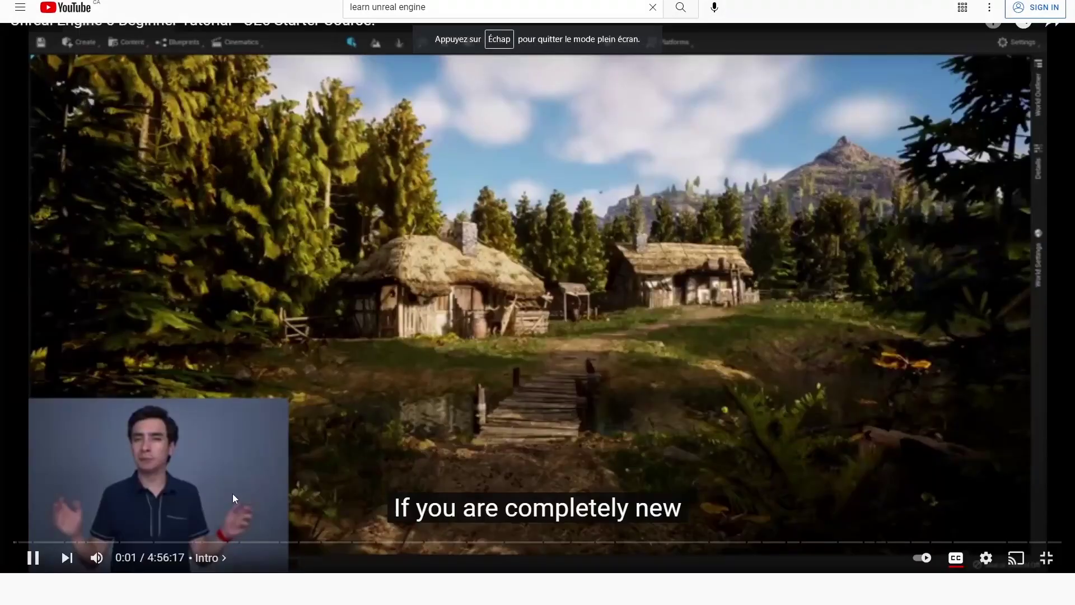
pyautogui.click(276, 574)
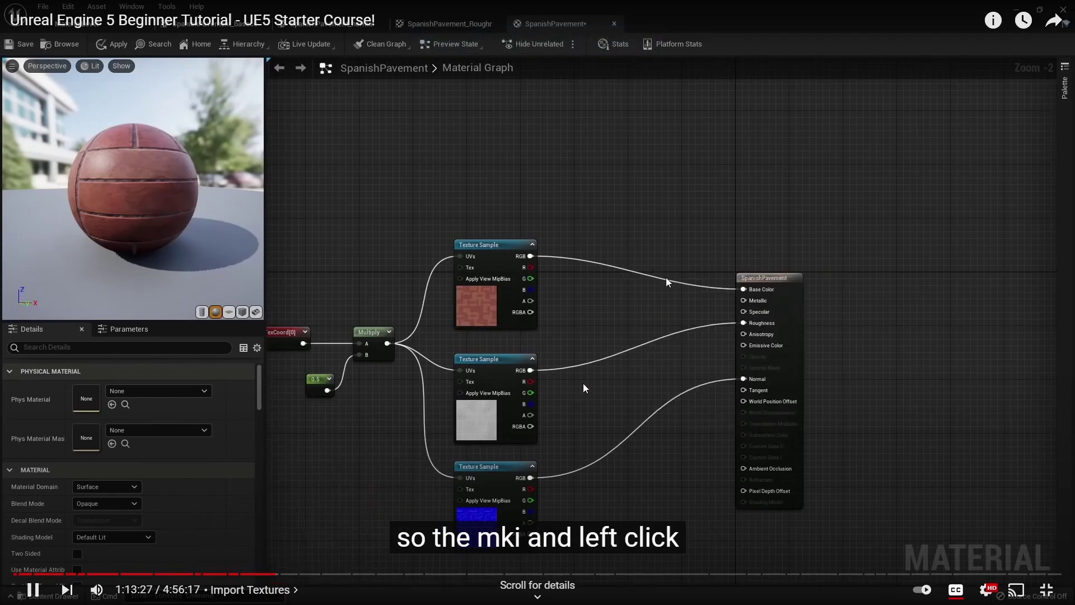
# - Exit full-screen video playback and switch to another browser window
pyautogui.click(623, 227)
pyautogui.scroll(2, 577, 296)
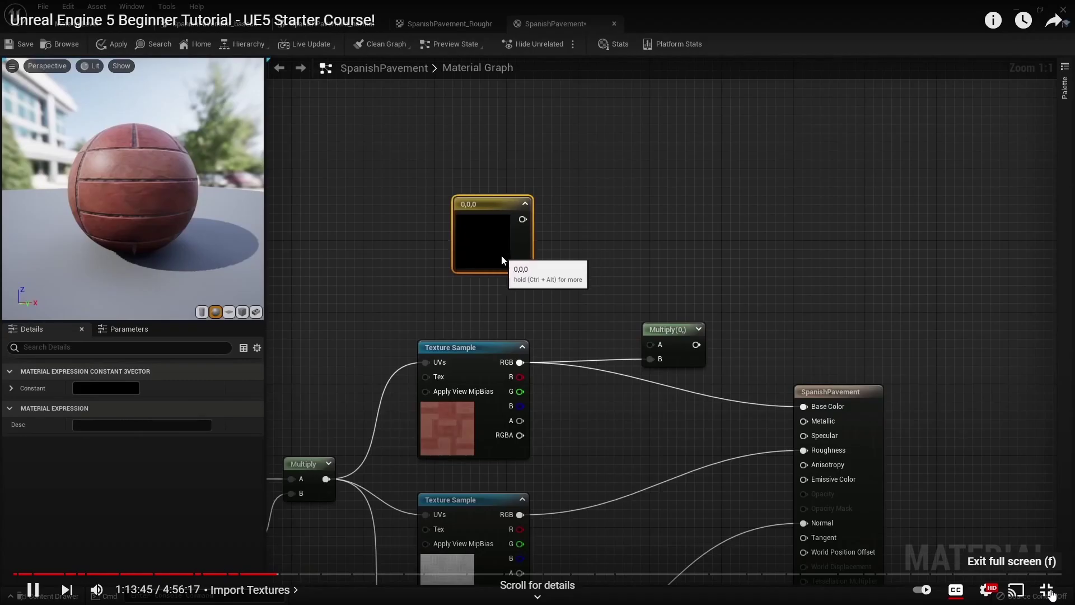
pyautogui.click(1047, 591)
pyautogui.hotkey('alt', 'Tab')
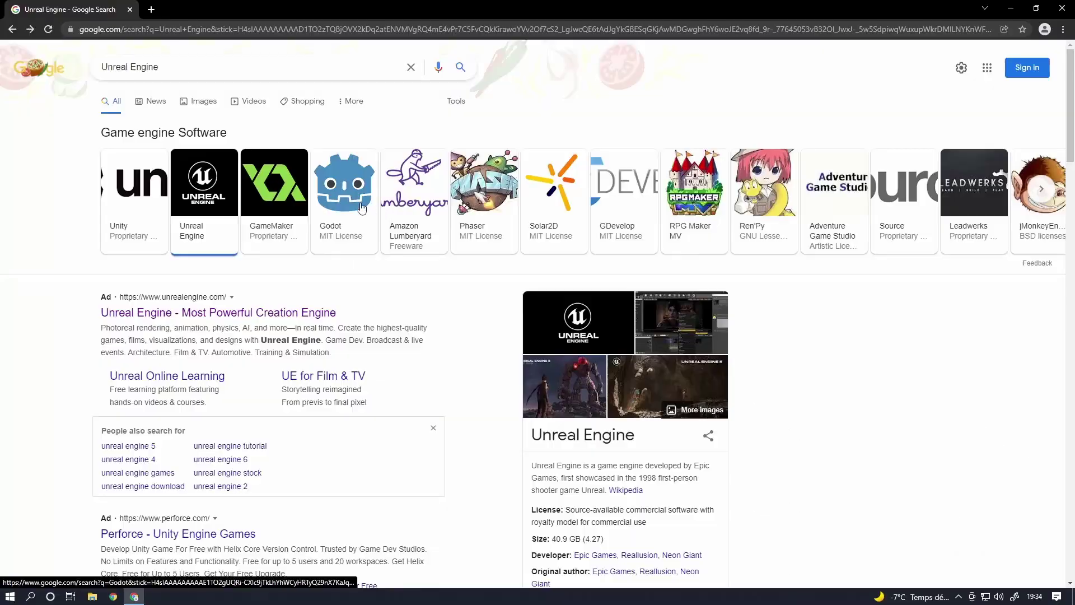
# - Open the Godot card from Google's engine list and browse the godotengine.org homepage
pyautogui.click(344, 190)
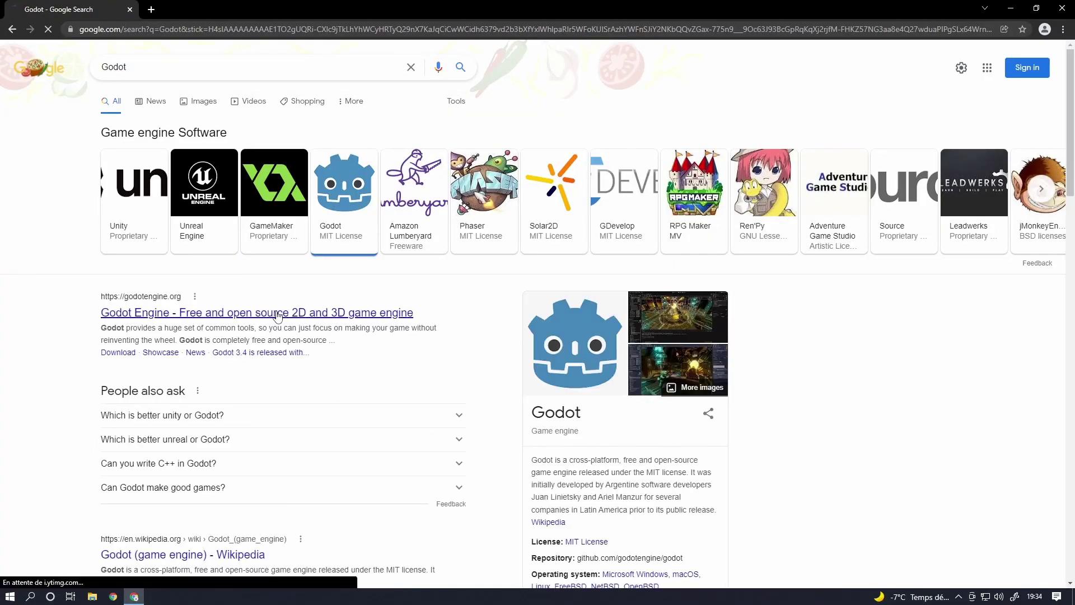
pyautogui.click(274, 314)
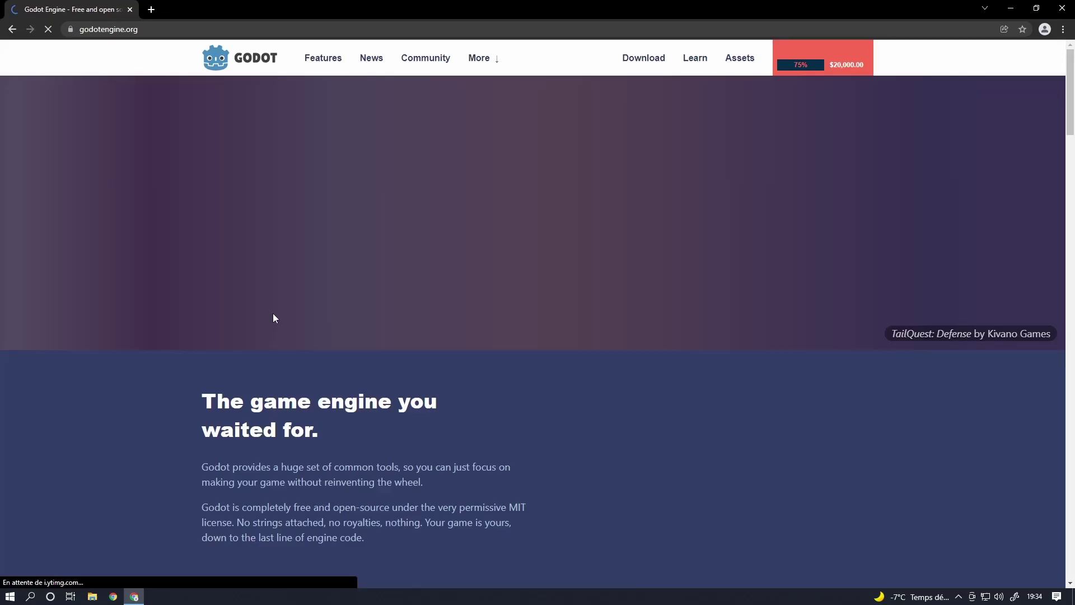
pyautogui.scroll(-4, 326, 353)
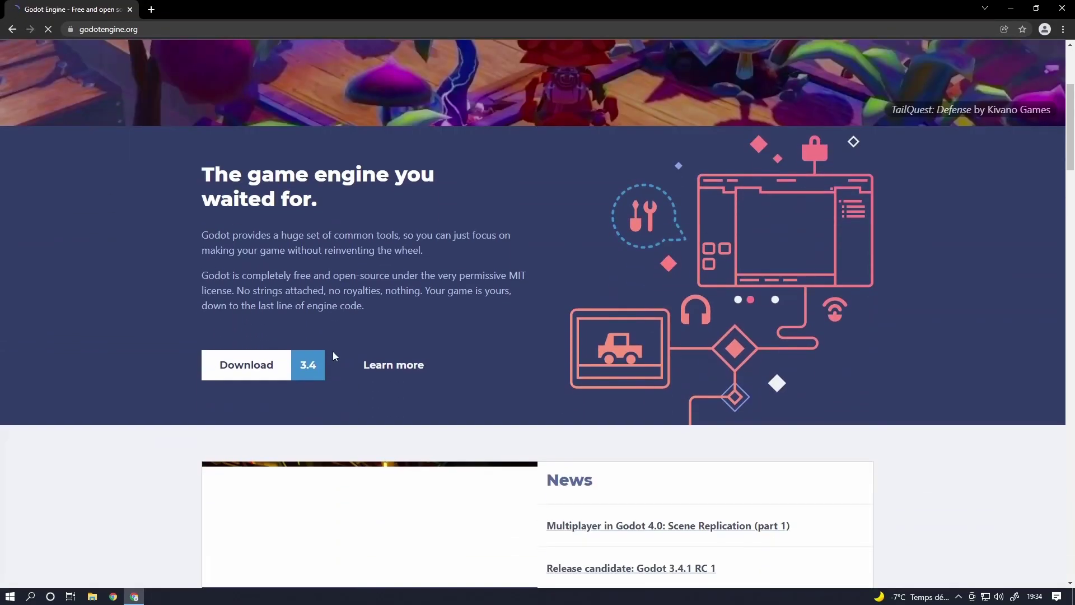
pyautogui.scroll(-4, 372, 312)
pyautogui.scroll(-2, 694, 269)
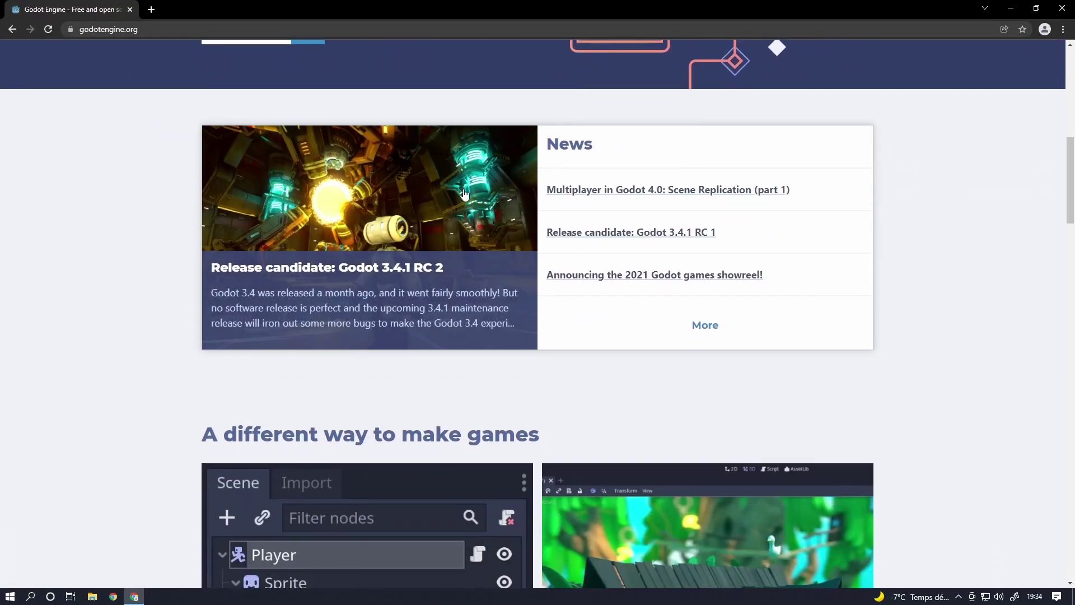
pyautogui.scroll(-4, 479, 329)
pyautogui.scroll(-18, 479, 330)
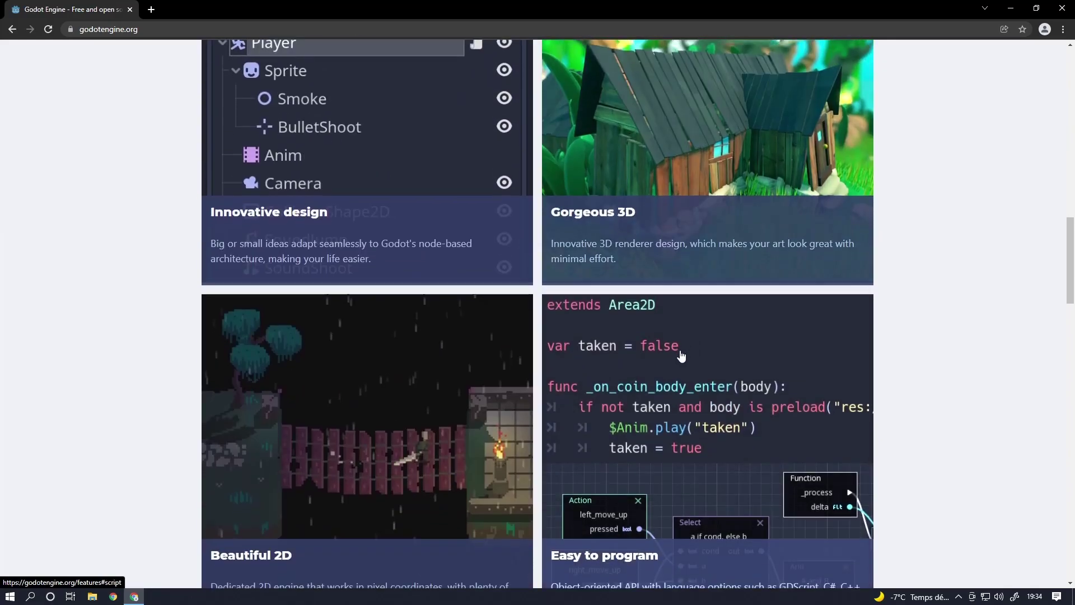
pyautogui.scroll(-18, 646, 348)
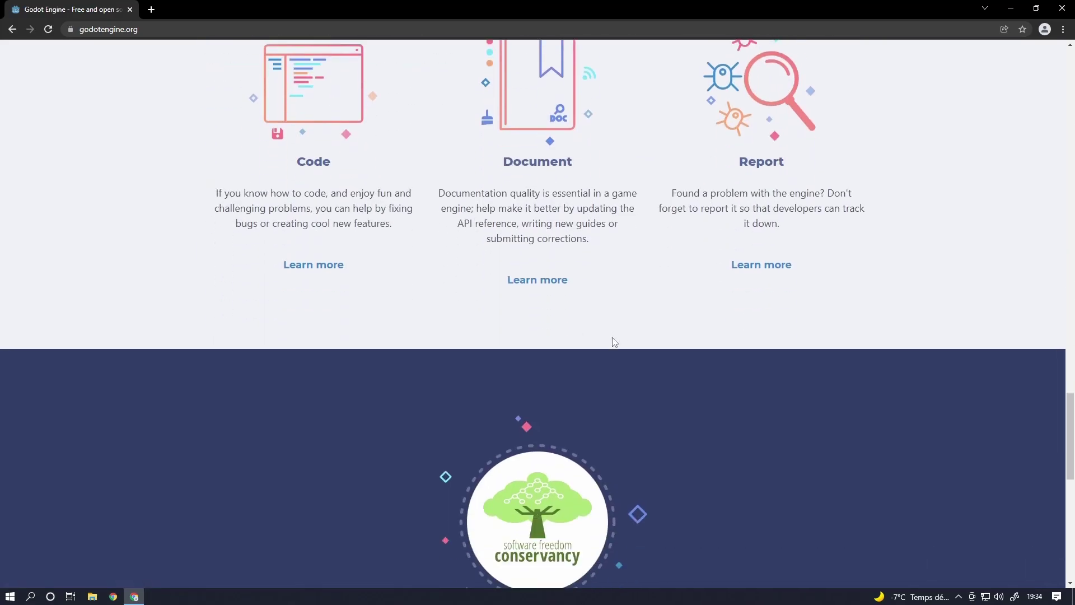
pyautogui.scroll(20, 565, 323)
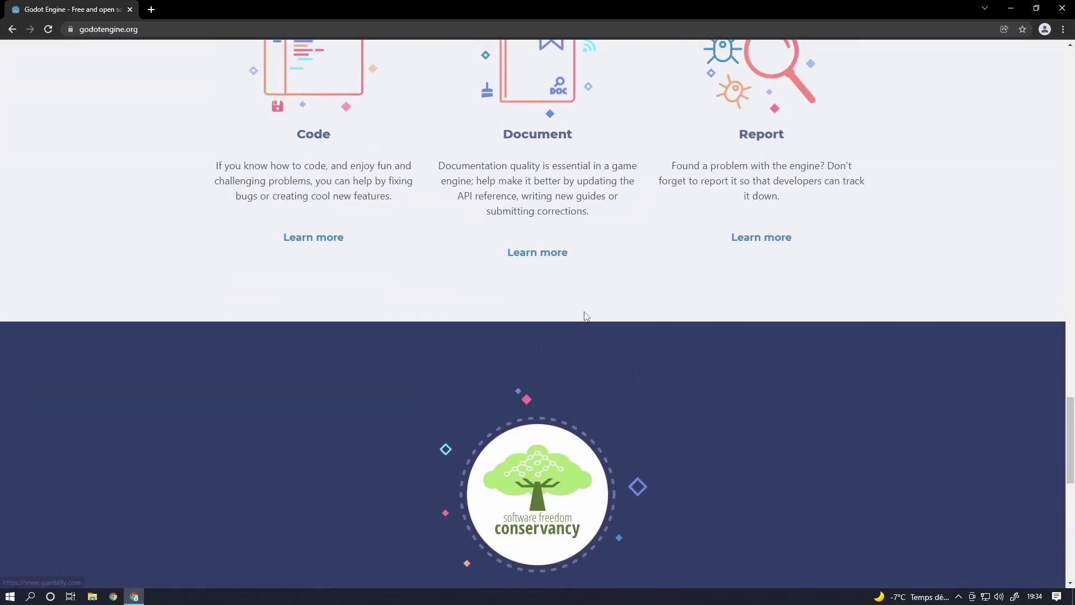
pyautogui.scroll(15, 560, 263)
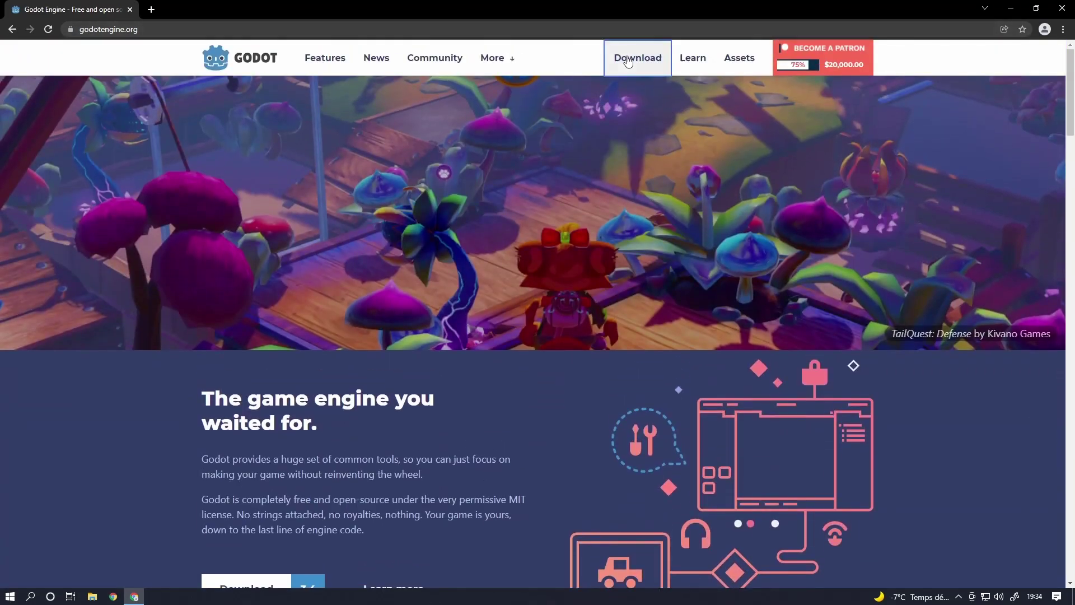
# - Download the Godot 3.4 Mono (C# support) 64-bit build for Windows
pyautogui.click(629, 61)
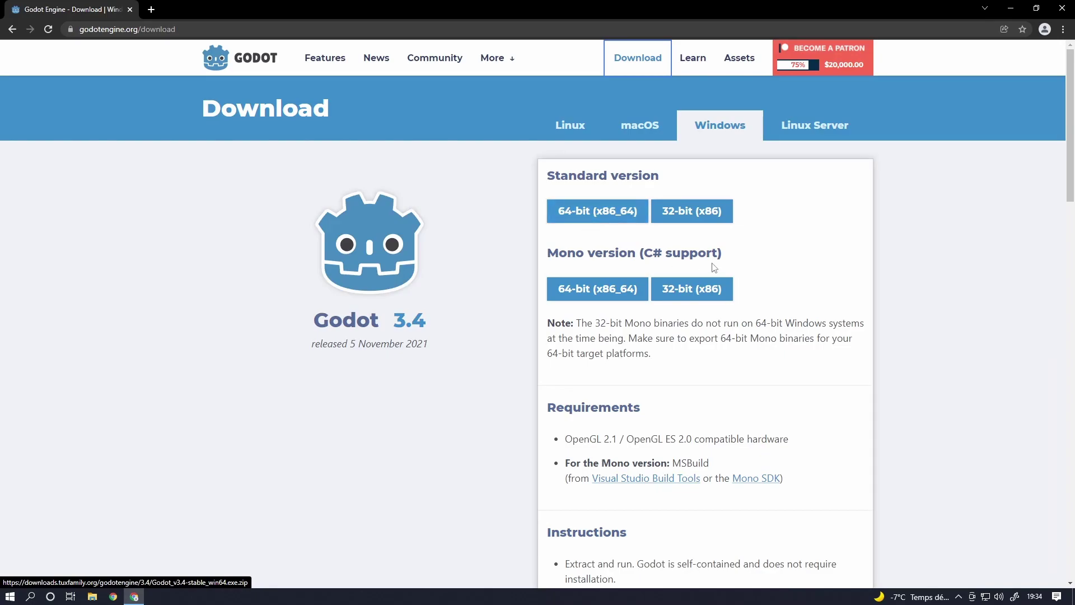
pyautogui.tripleClick(551, 251)
pyautogui.click(536, 264)
pyautogui.click(598, 289)
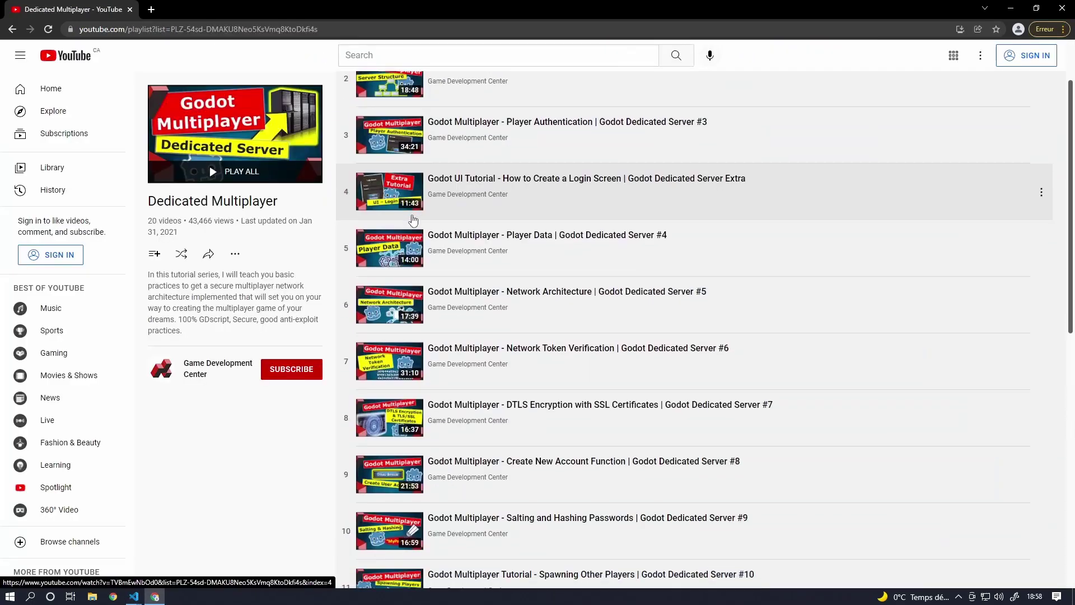
# - Scroll the Dedicated Multiplayer playlist and open the Game Development Center channel page
pyautogui.scroll(-3, 392, 235)
pyautogui.scroll(-6, 393, 235)
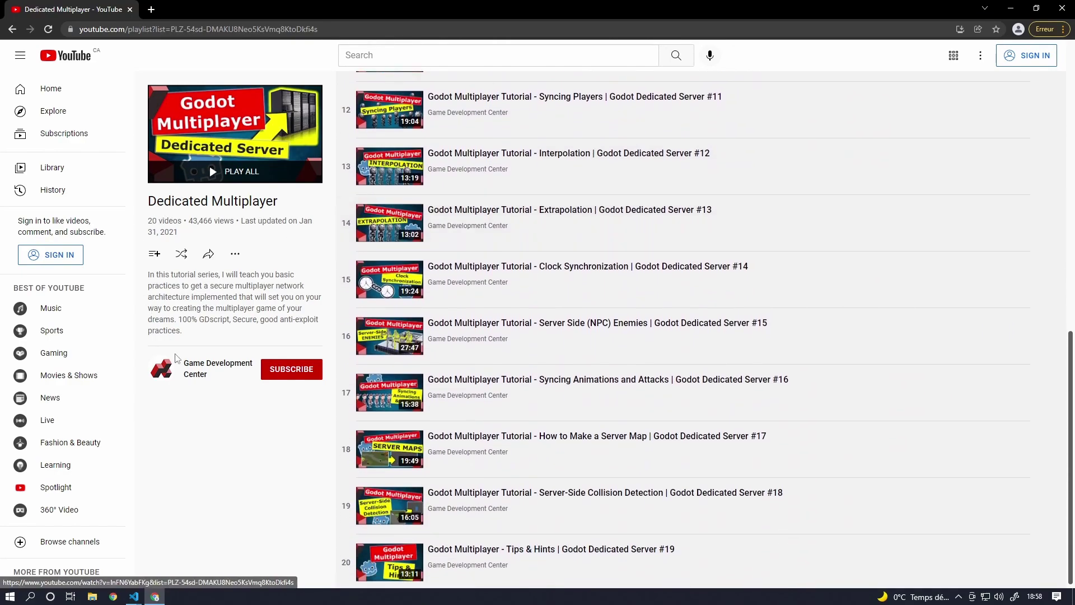
pyautogui.click(219, 368)
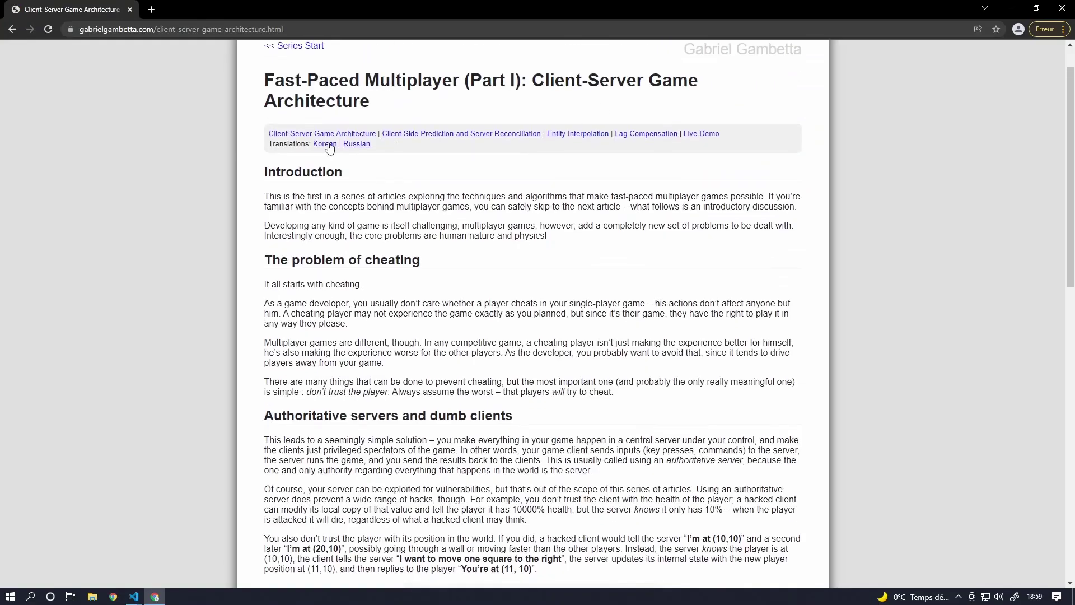
# - Open the Code and Live Demo page and move Player 1's blue ball left and right
pyautogui.click(684, 136)
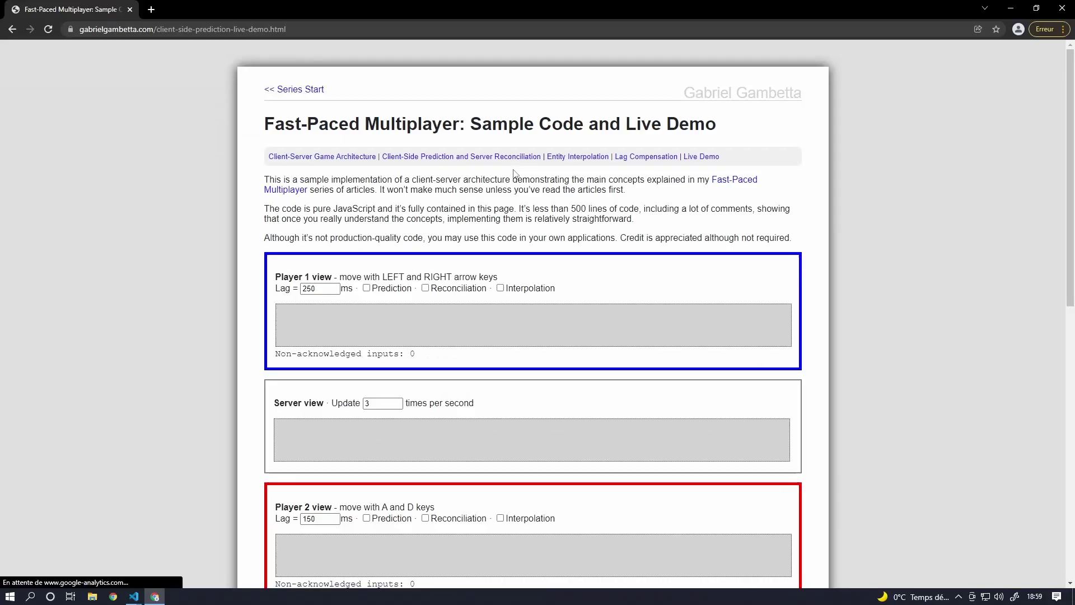
pyautogui.scroll(-3, 521, 209)
pyautogui.press('Right')
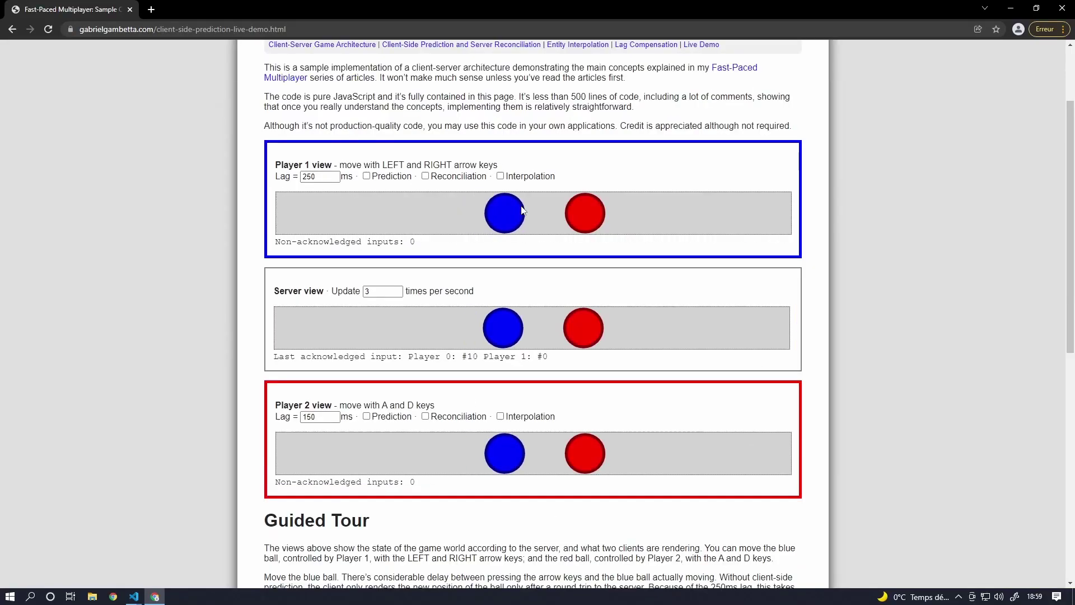
pyautogui.press('Left')
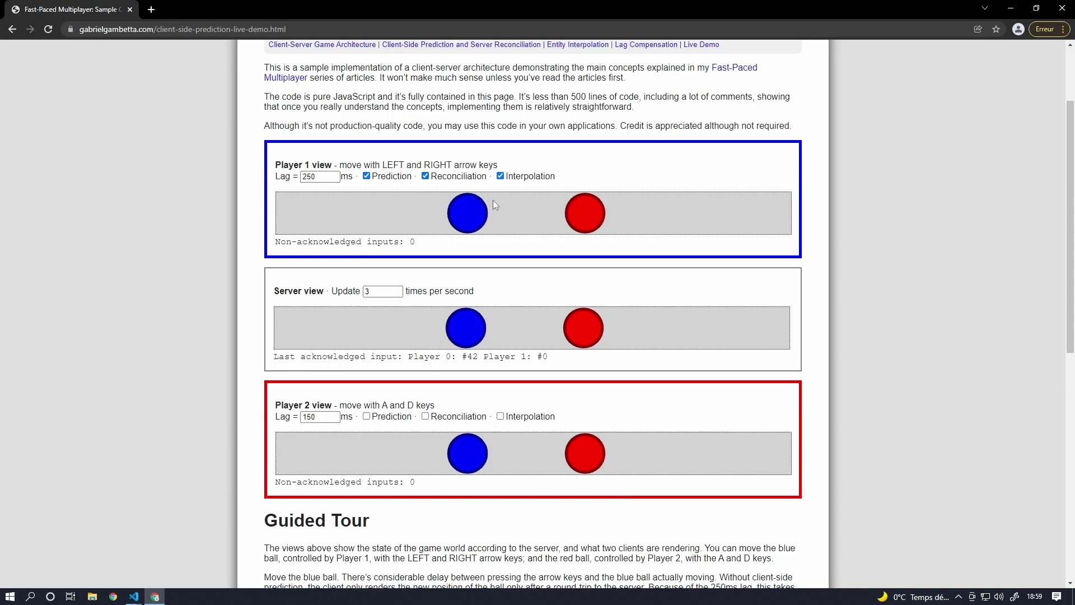
pyautogui.press('Right')
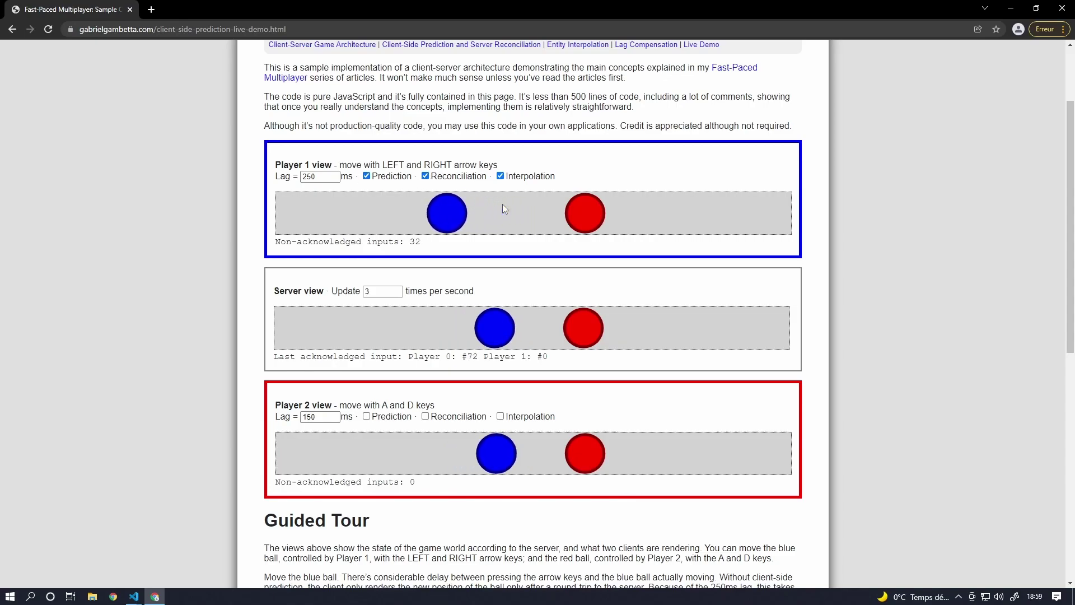
pyautogui.press('Left')
pyautogui.press('Right')
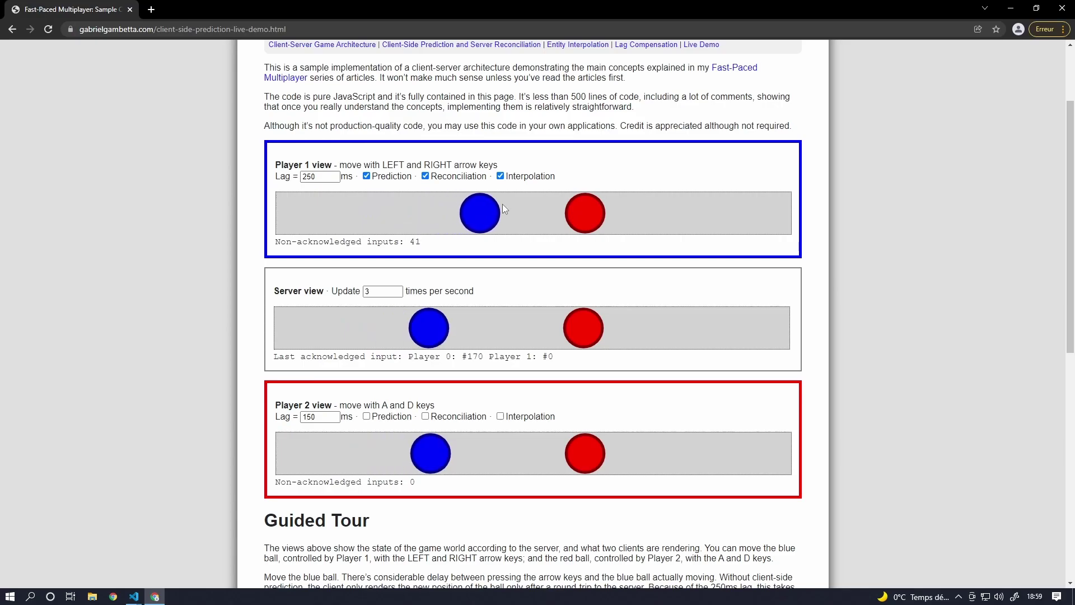
pyautogui.press('Left')
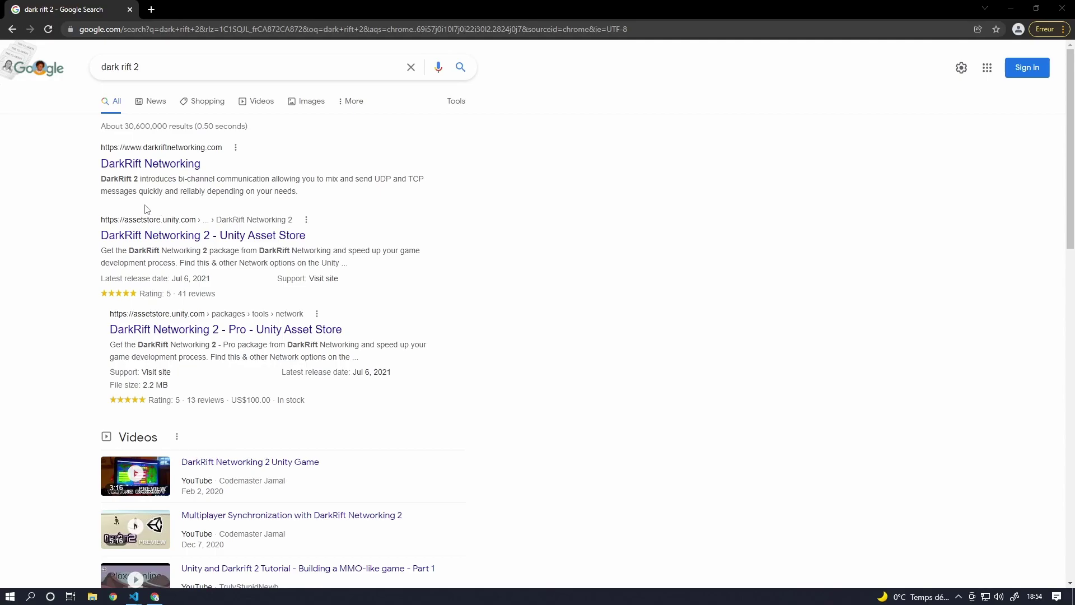
# - Open the DarkRift Networking website from the Google search results
pyautogui.scroll(-1, 32, 182)
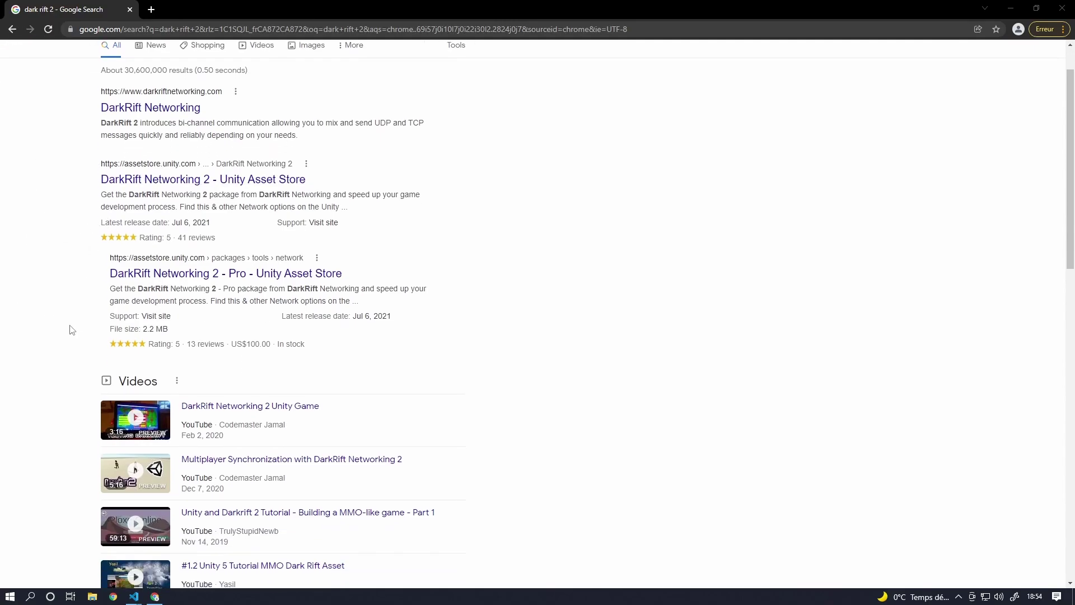
pyautogui.scroll(1, 73, 329)
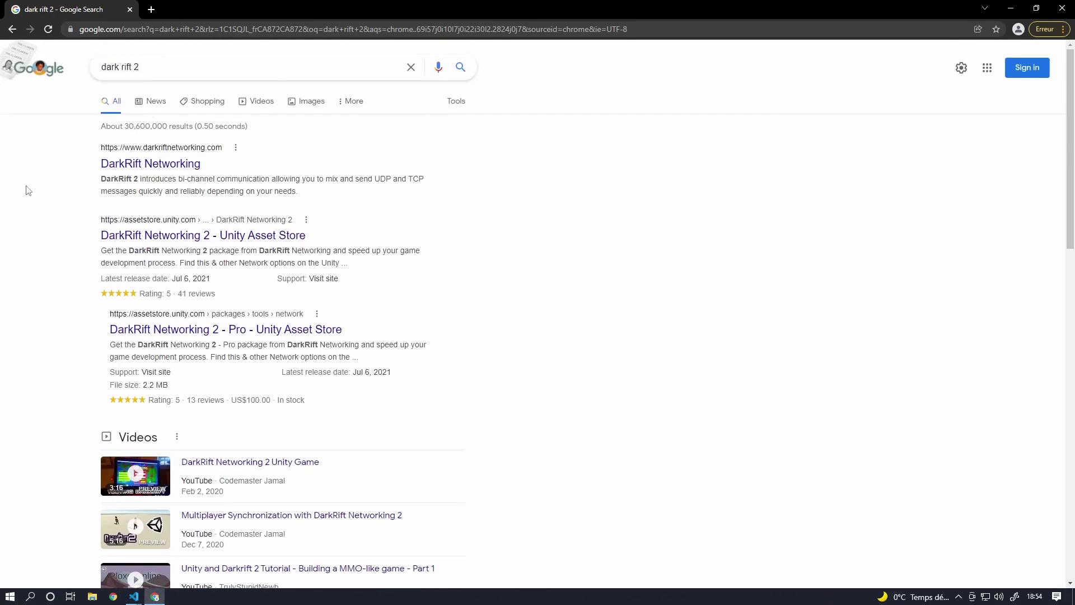
pyautogui.click(121, 165)
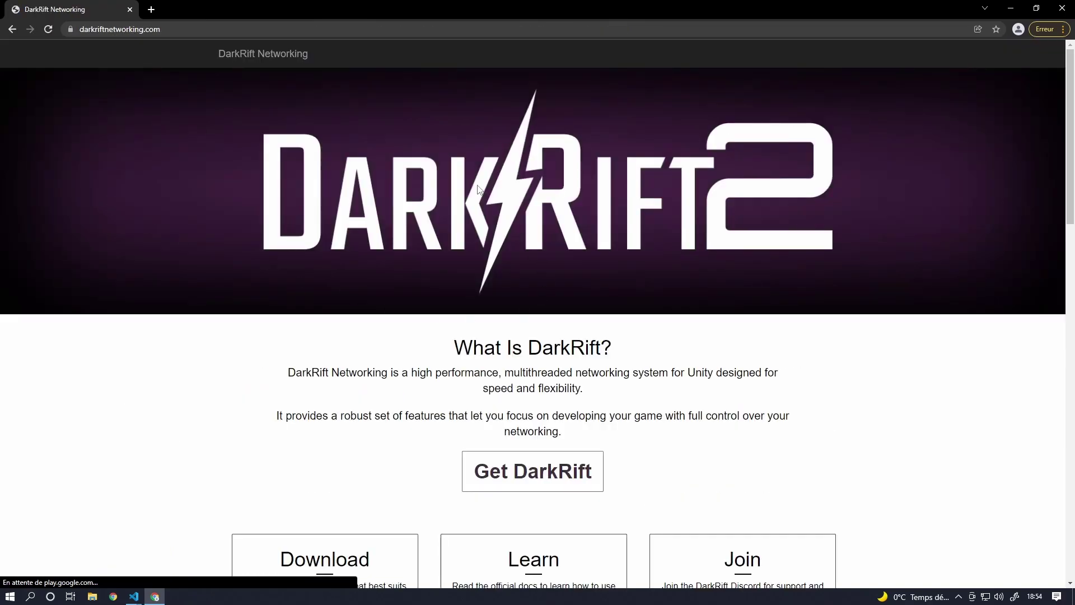
# - Open the free DarkRift Networking 2 Asset Store page from the site's Download box
pyautogui.scroll(-1, 479, 189)
pyautogui.moveTo(288, 316); pyautogui.dragTo(676, 342)
pyautogui.click(683, 318)
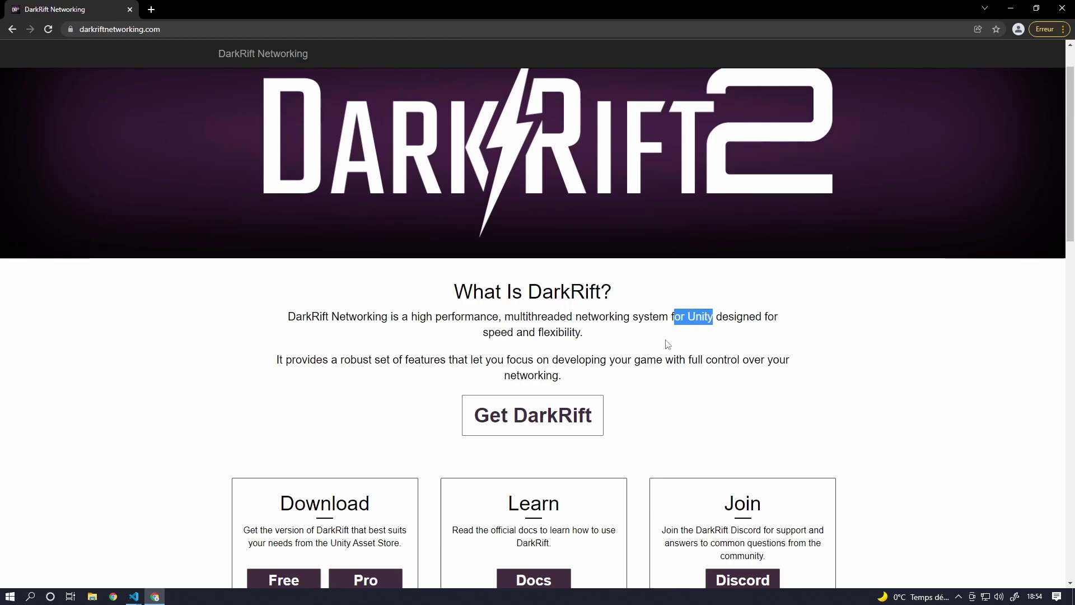
pyautogui.scroll(-3, 423, 293)
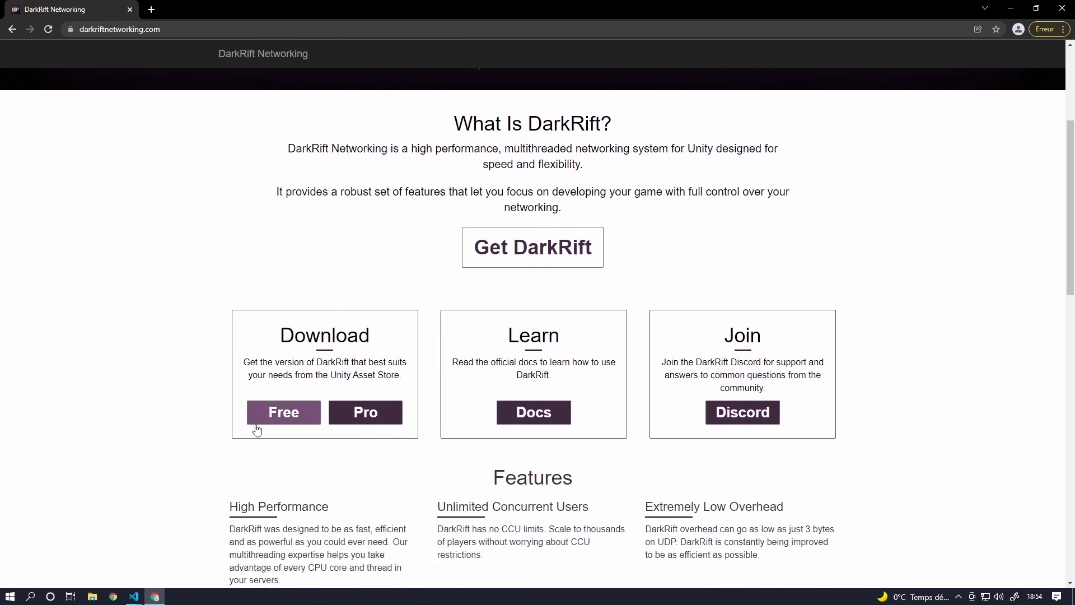
pyautogui.click(257, 425)
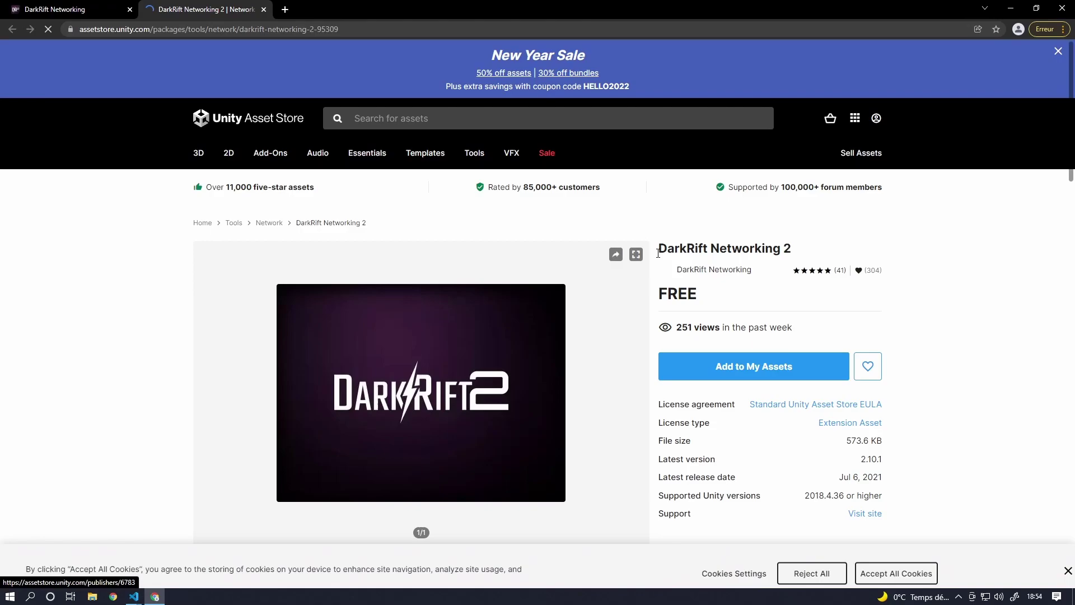
# - Highlight, then deselect, the DarkRift Networking 2 title on the Asset Store page
pyautogui.moveTo(660, 253); pyautogui.dragTo(812, 249)
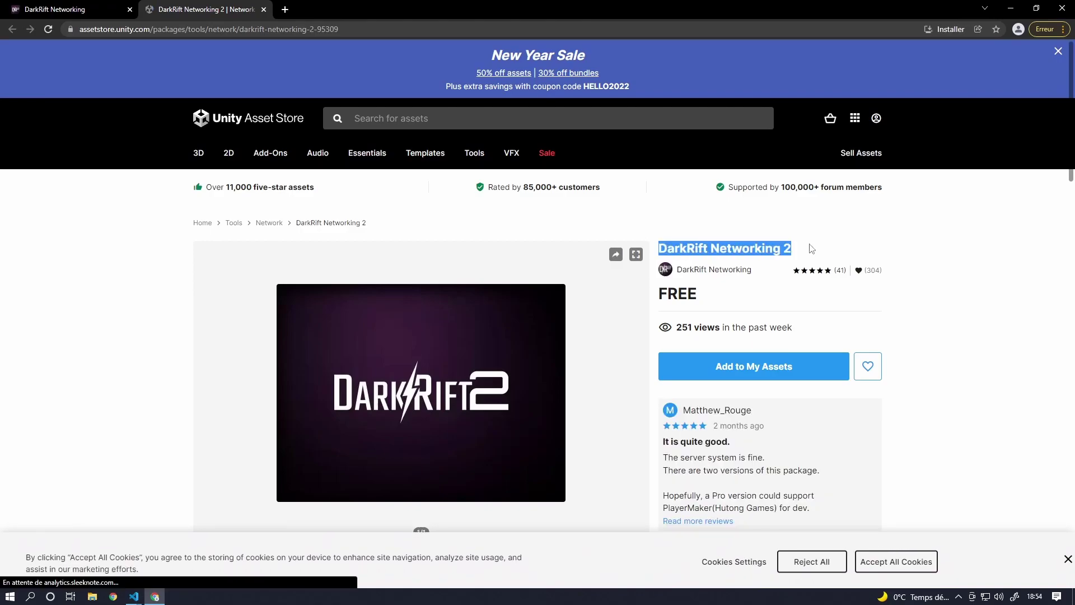
pyautogui.click(493, 249)
pyautogui.scroll(-1, 336, 219)
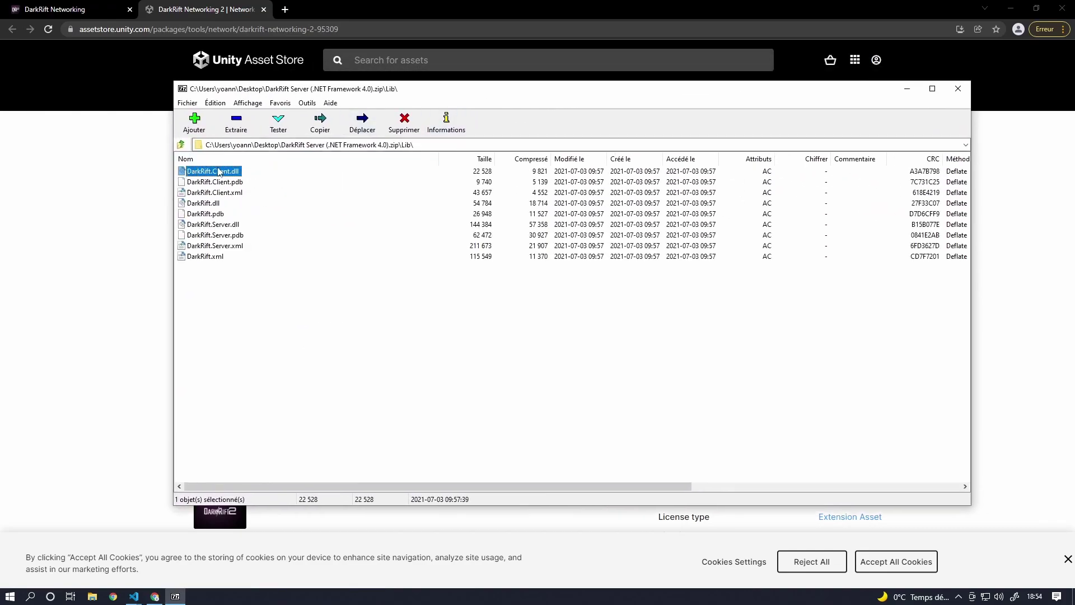
# - In the archive's Lib folder, select DarkRift.Client.xml, DarkRift.Server.xml, DarkRift.Server.dll and DarkRift.dll
pyautogui.click(207, 196)
pyautogui.click(210, 224)
pyautogui.click(212, 269)
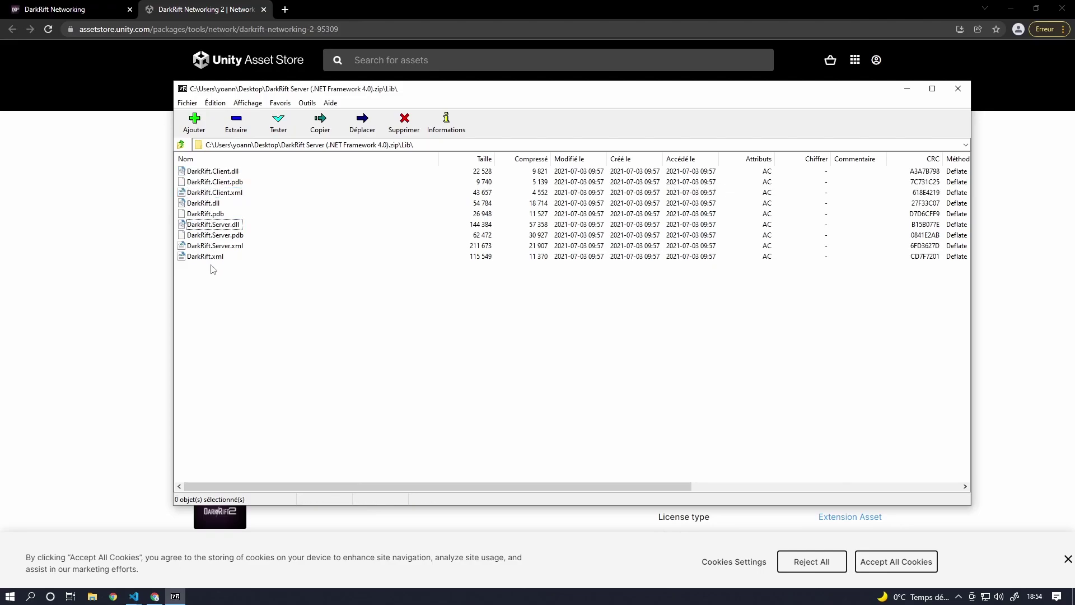
pyautogui.click(218, 247)
pyautogui.click(213, 224)
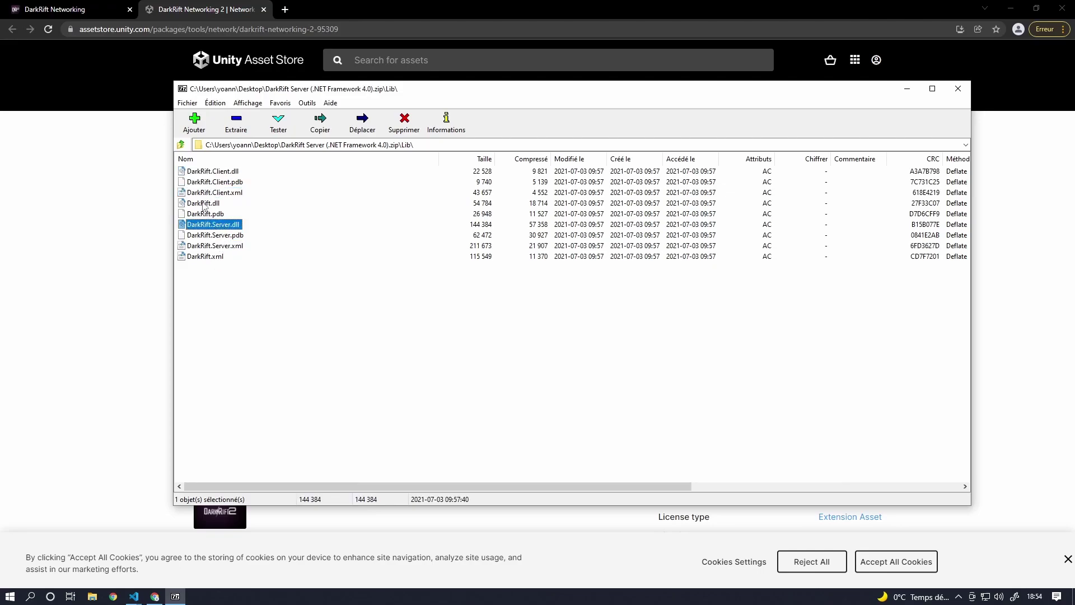
pyautogui.click(204, 204)
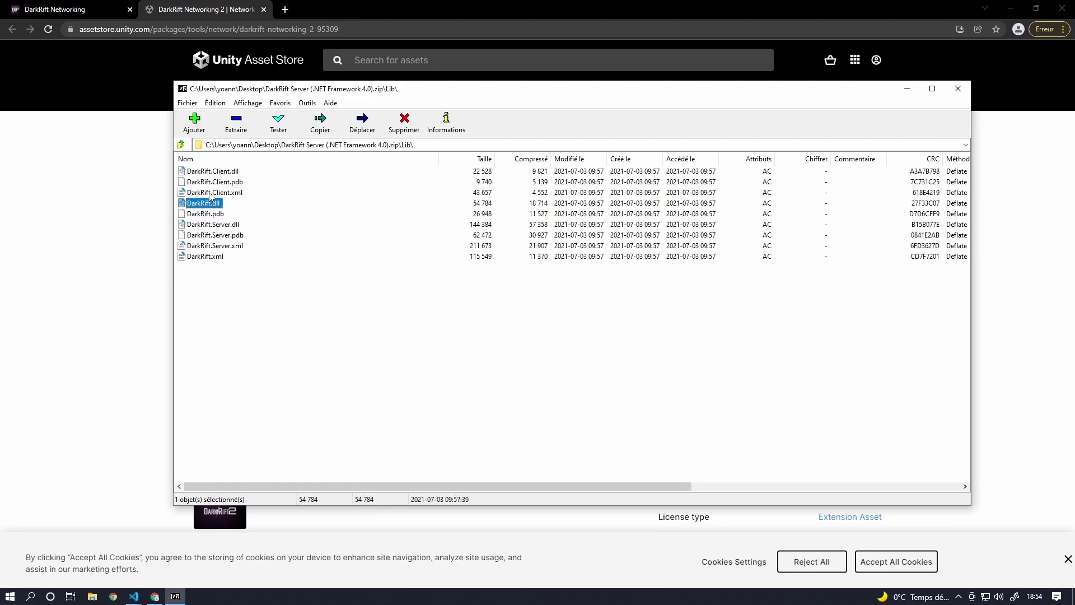
# - Close the 7-Zip archive window and highlight the tutorial's opening text about DarkRift 2
pyautogui.click(961, 92)
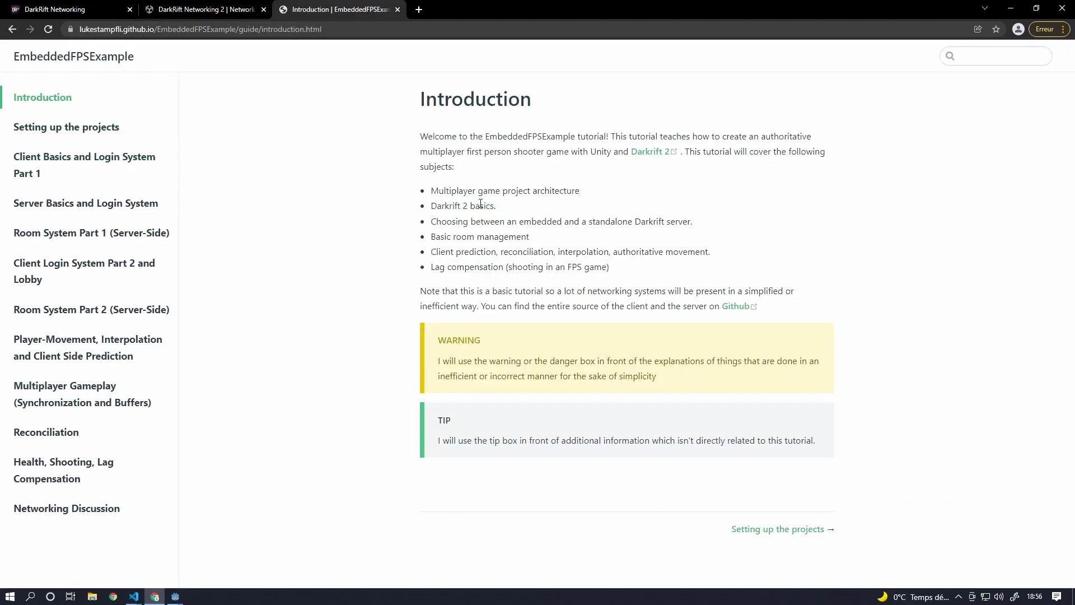
pyautogui.moveTo(468, 109); pyautogui.dragTo(677, 151)
pyautogui.click(681, 153)
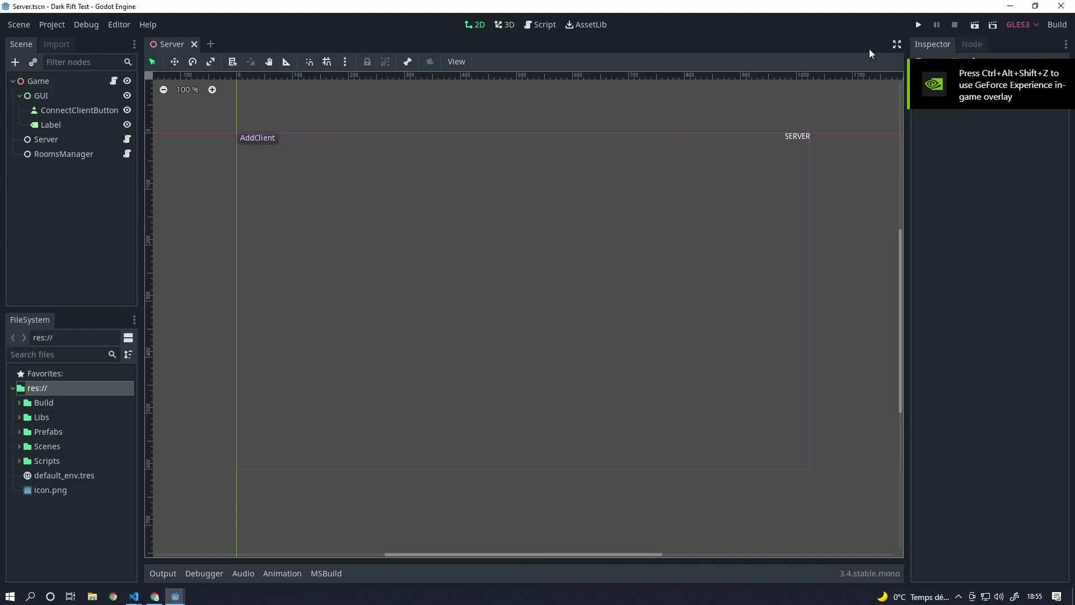
# - Expand the Scripts, DarkRift and Server folders in the FileSystem panel
pyautogui.click(19, 461)
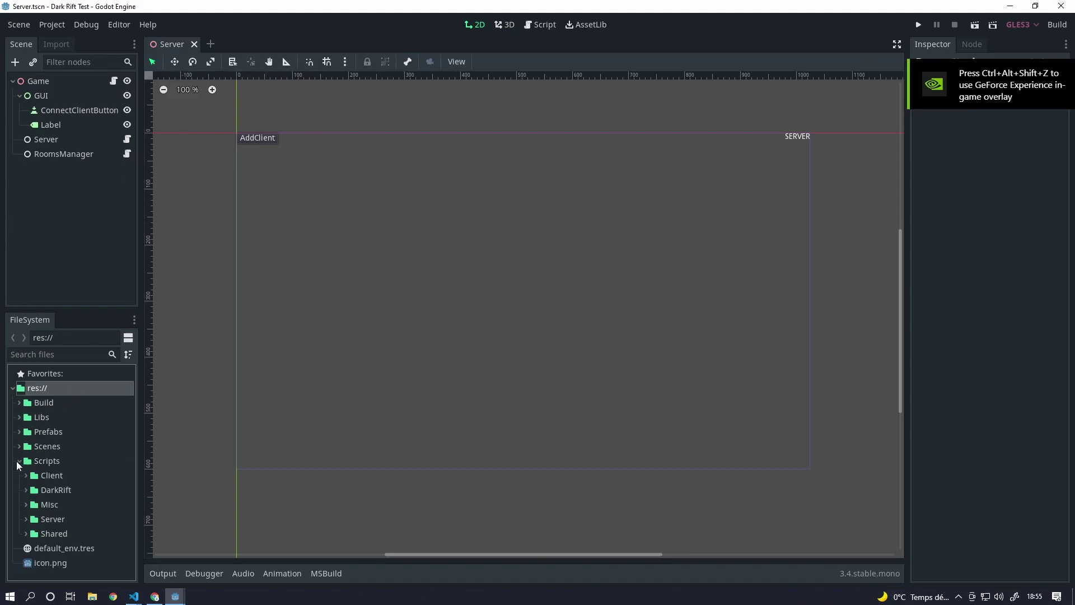
pyautogui.click(32, 491)
pyautogui.scroll(-2, 70, 489)
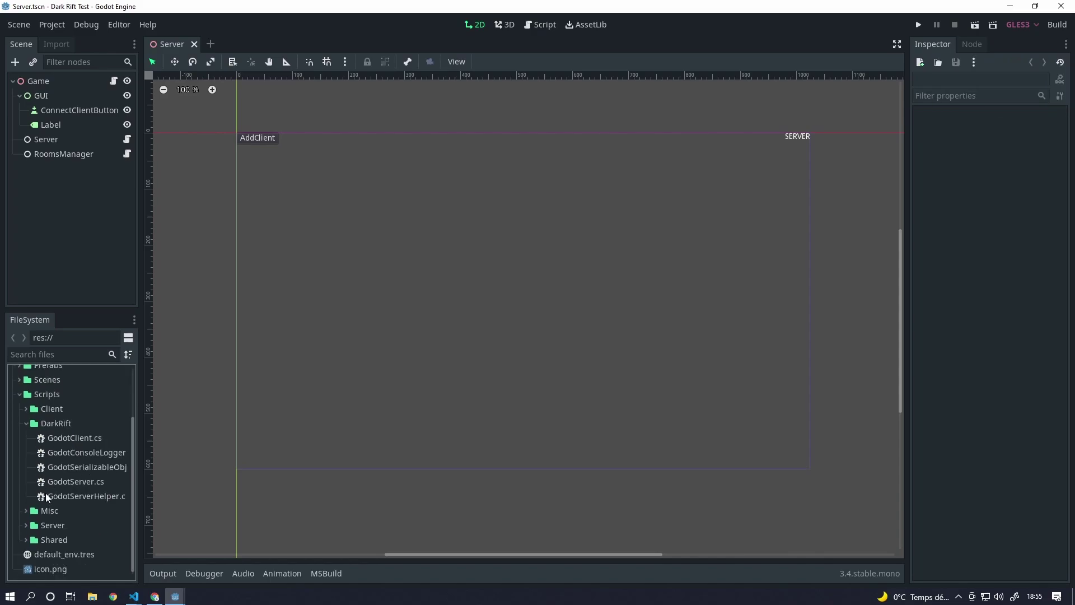
pyautogui.click(22, 526)
pyautogui.click(24, 526)
pyautogui.scroll(-2, 61, 502)
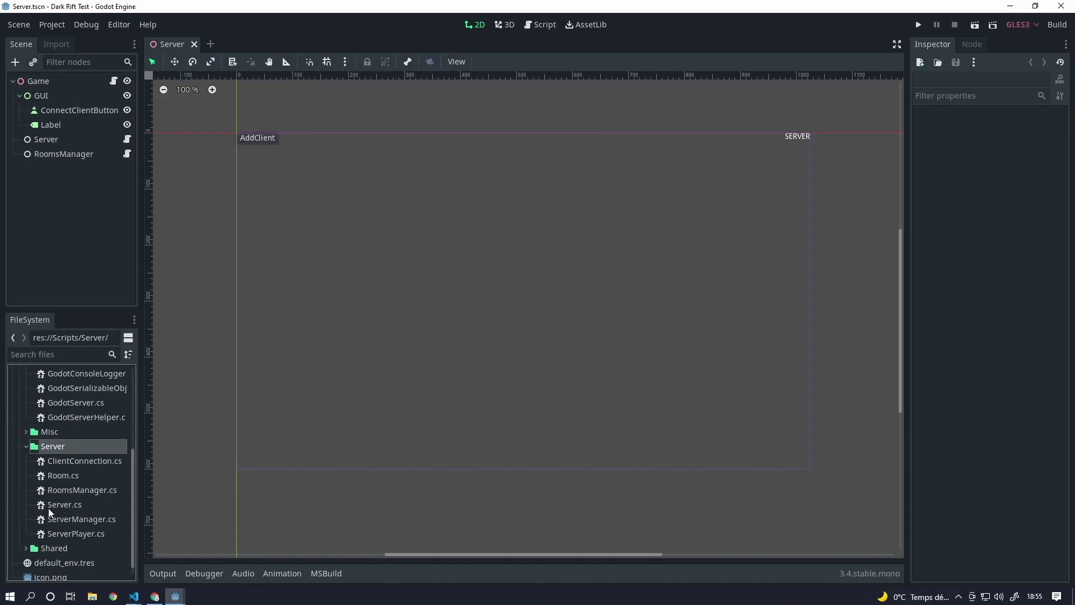
# - Run the server and add a first client logged in as 'Test' that joins the Main room
pyautogui.click(918, 25)
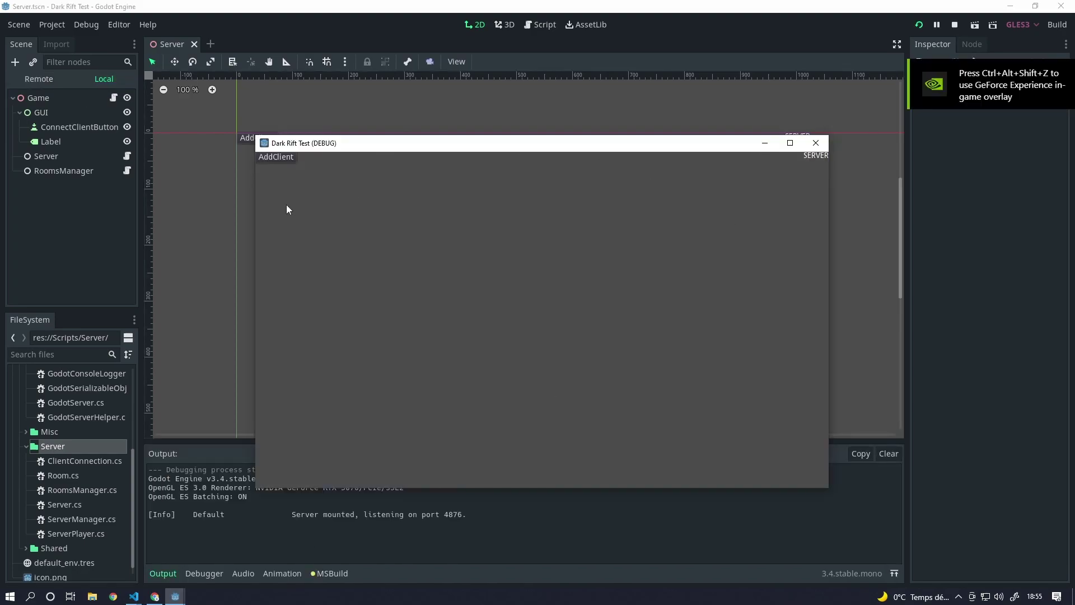
pyautogui.click(280, 155)
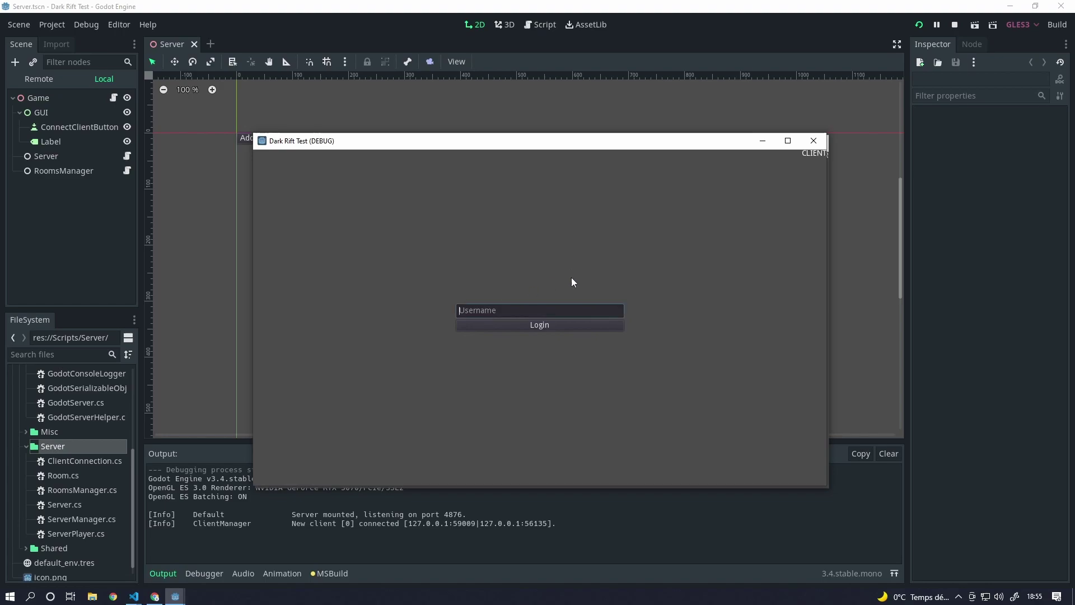
pyautogui.write('Test')
pyautogui.click(535, 327)
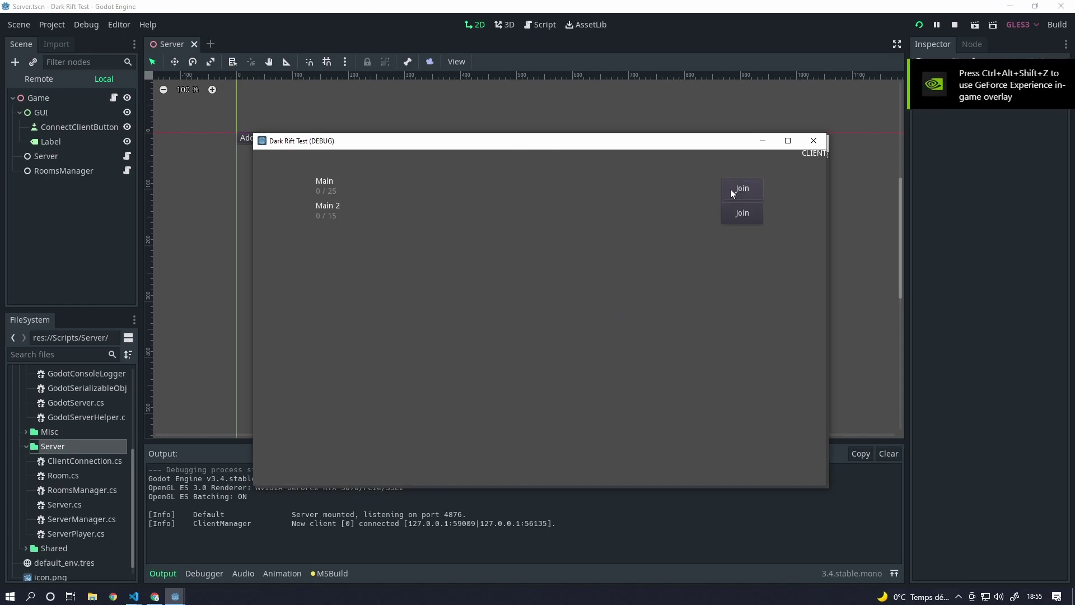
pyautogui.click(754, 218)
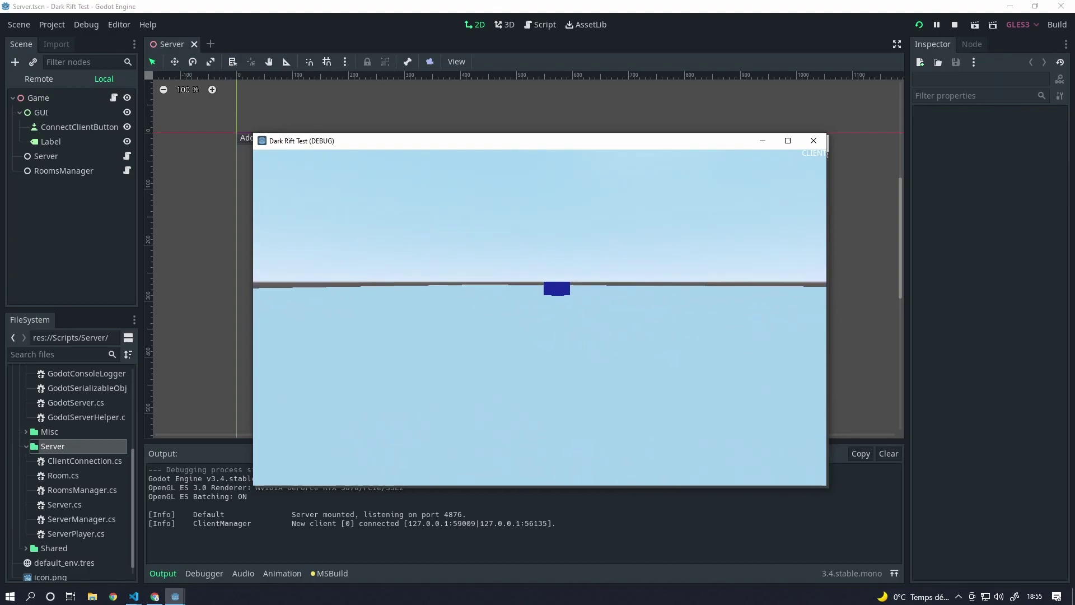
# - Add a second client to the Main room and arrange both client windows
pyautogui.moveTo(629, 146); pyautogui.dragTo(871, 157)
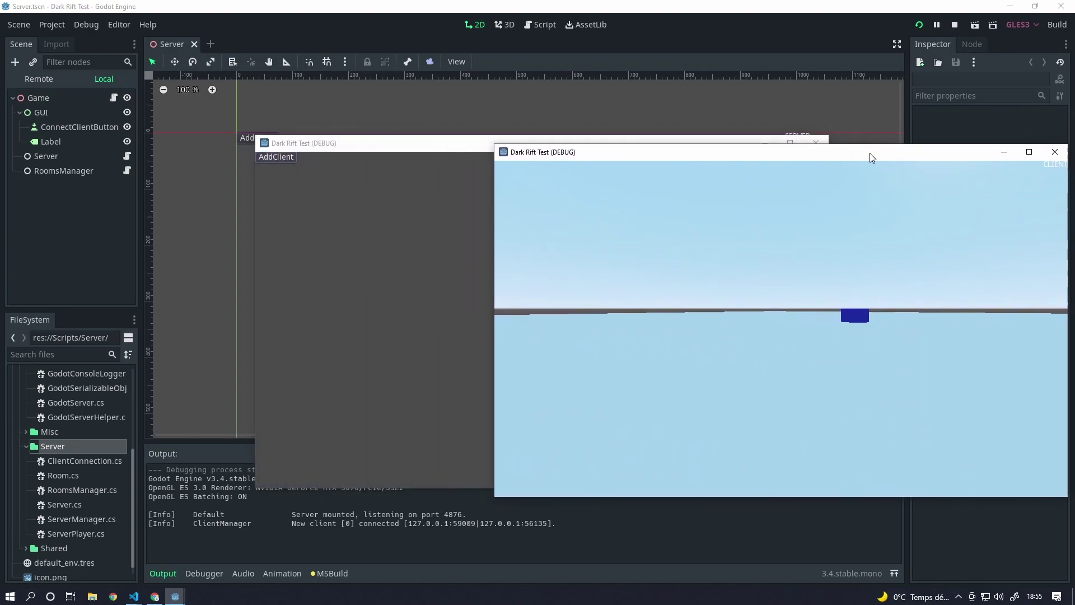
pyautogui.click(276, 157)
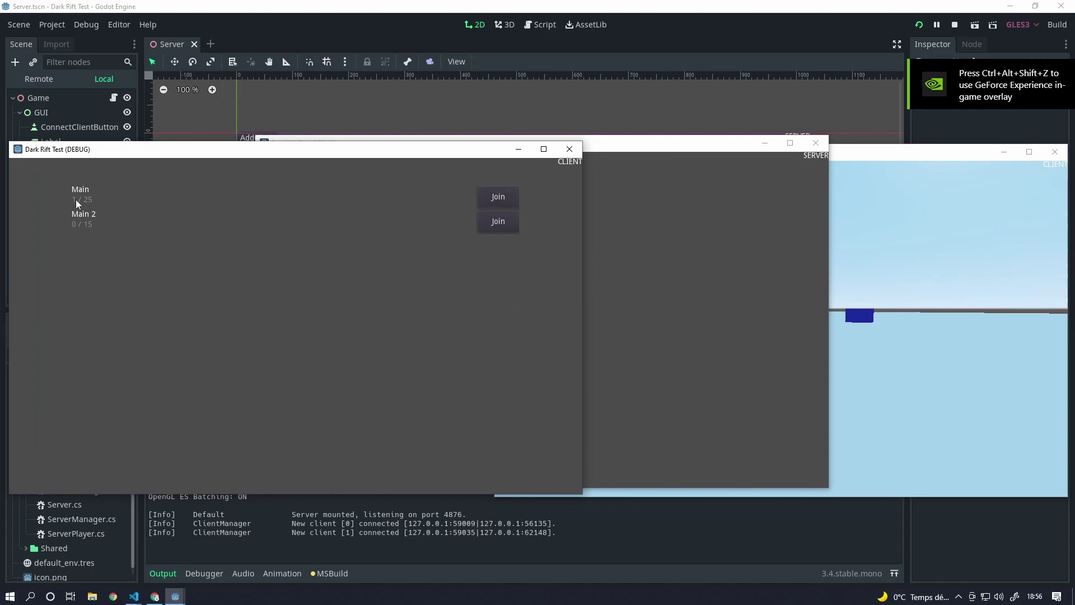
pyautogui.click(498, 199)
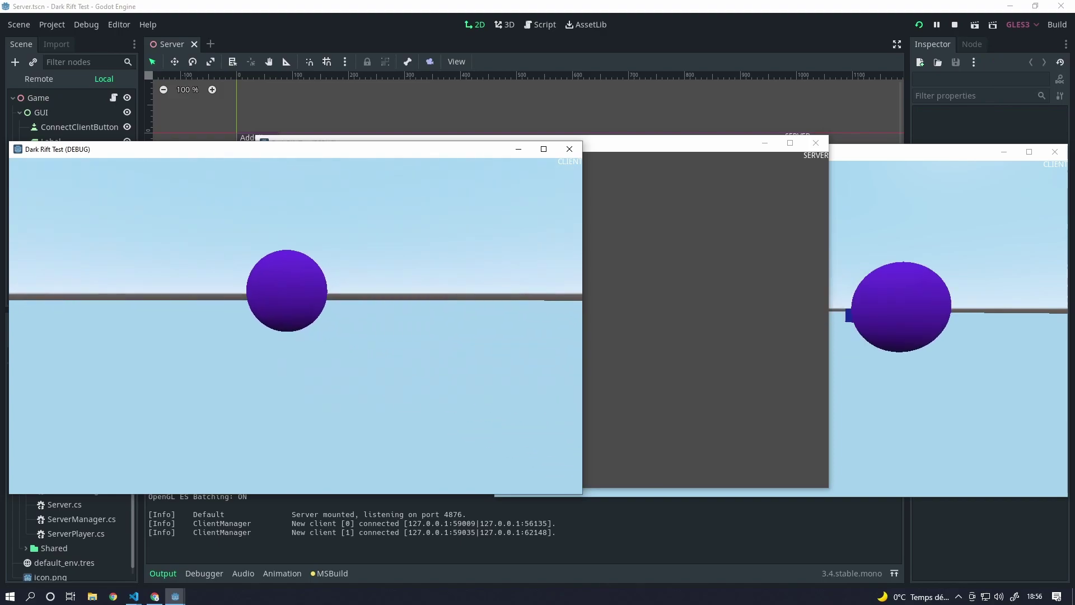
pyautogui.click(914, 158)
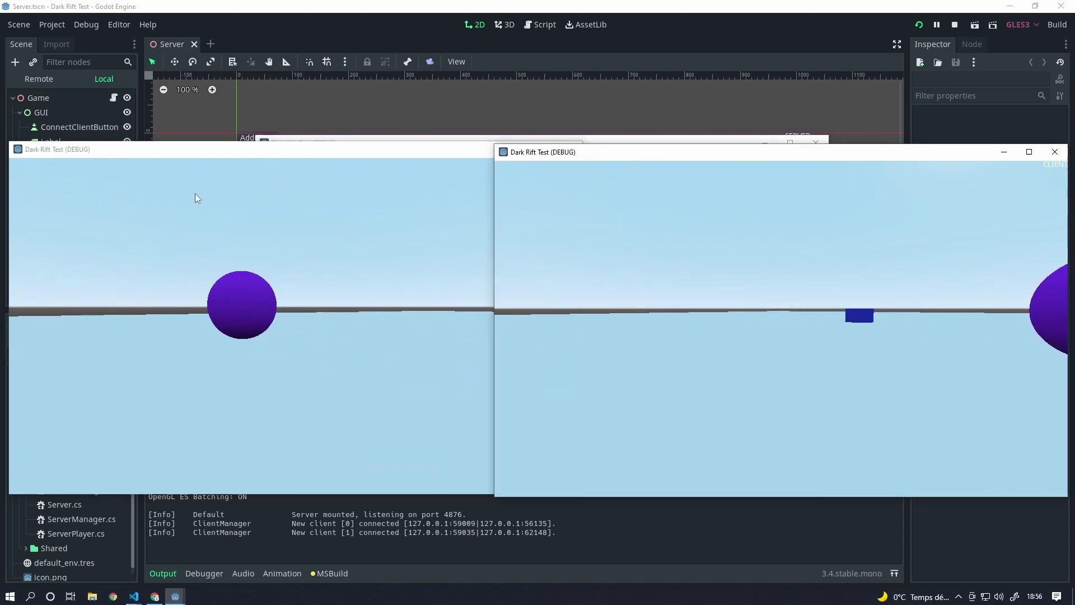
pyautogui.click(322, 234)
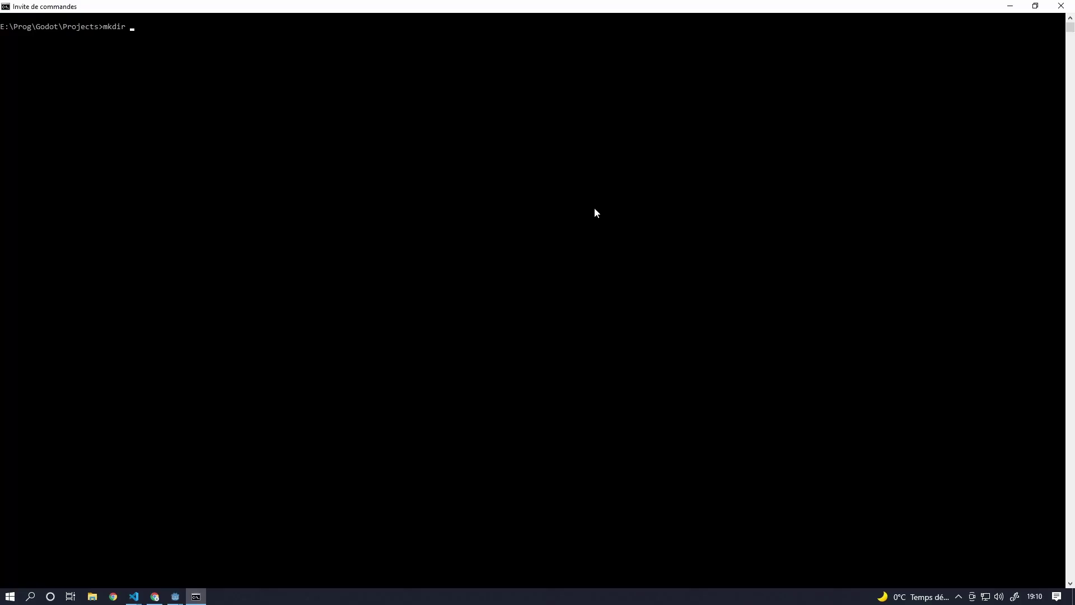
# - Enter the command mkdir GodotStrongNetwork at the E:\Prog\Godot\Projects prompt
pyautogui.write('StrongNetwork')
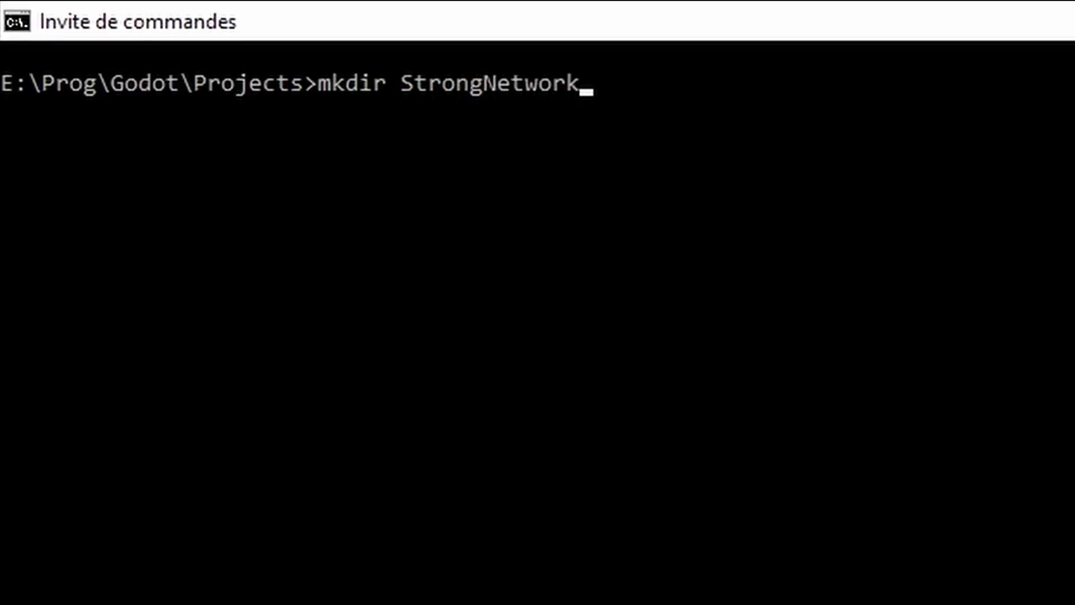
pyautogui.write('Godot')
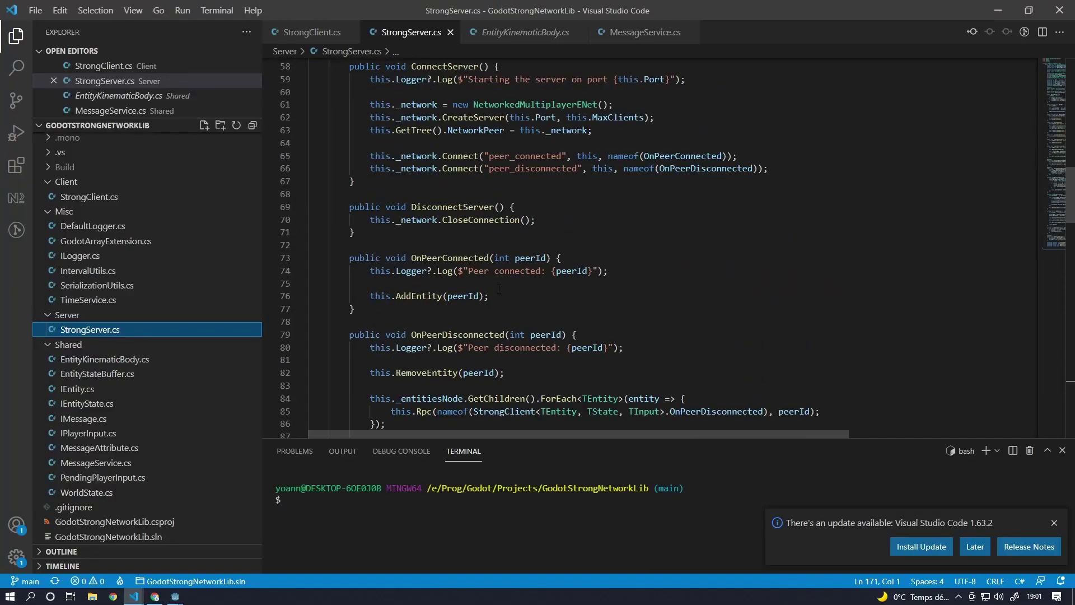
# - Show the StrongServer class declaration on line 6 with TEntity marked, dismissing the update notice
pyautogui.scroll(15, 454, 278)
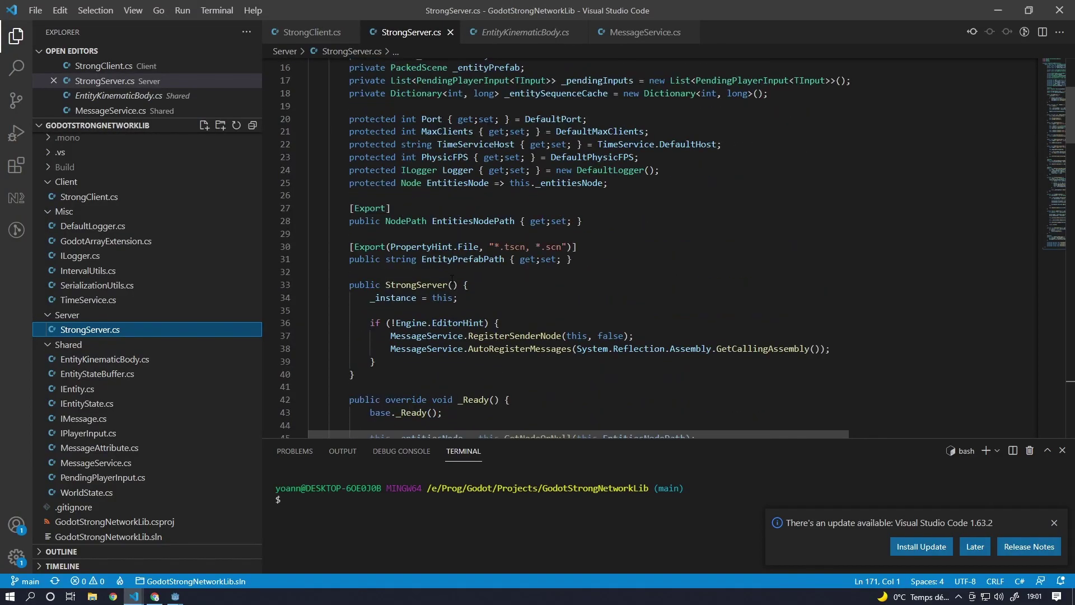
pyautogui.moveTo(449, 284)
pyautogui.scroll(5, 437, 284)
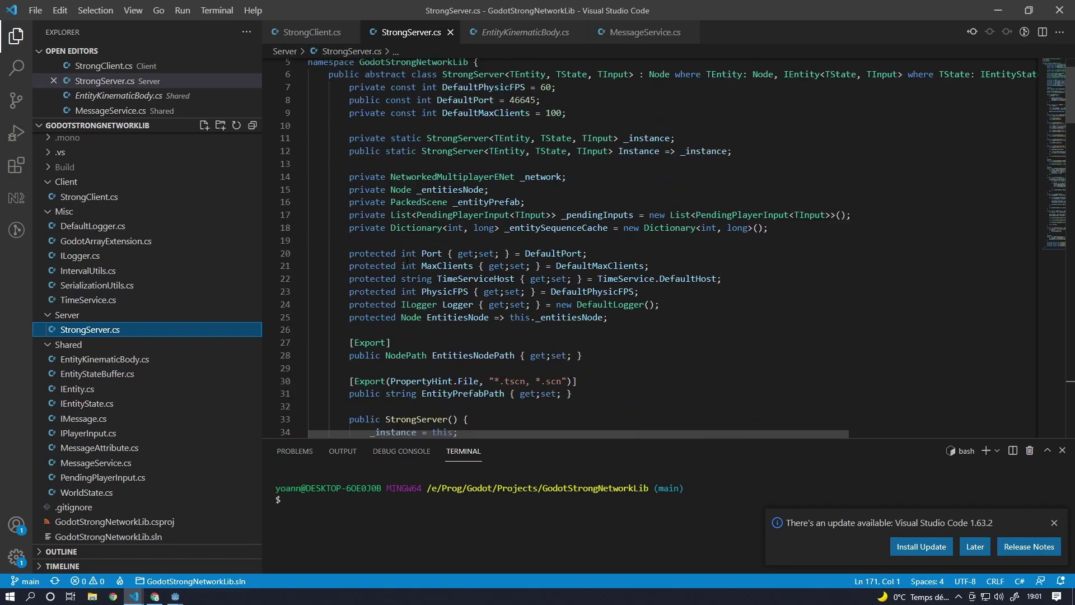
pyautogui.press('Escape')
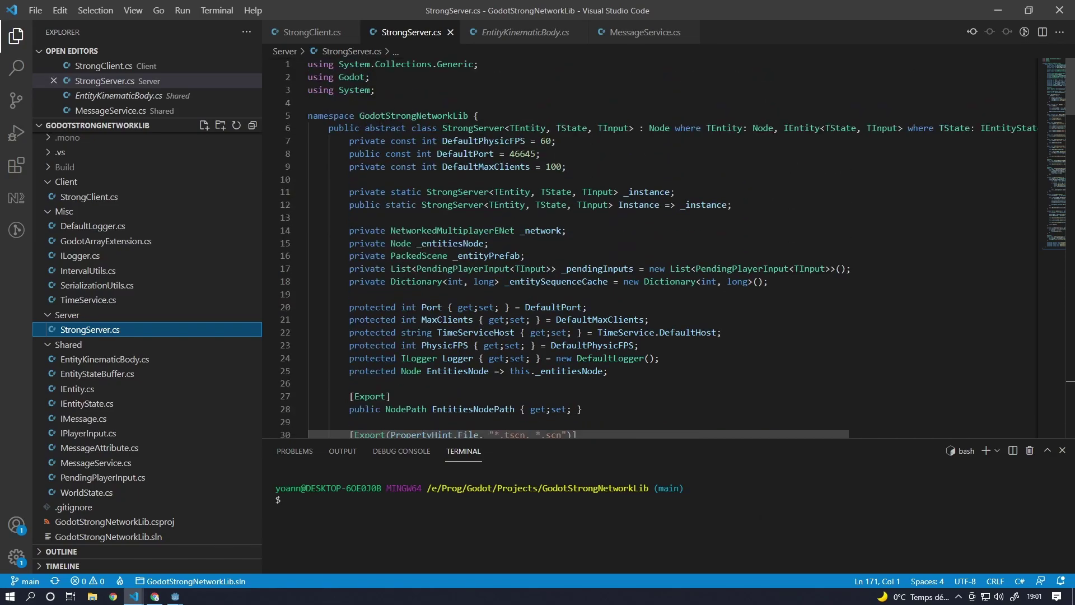
pyautogui.click(476, 128)
pyautogui.click(546, 128)
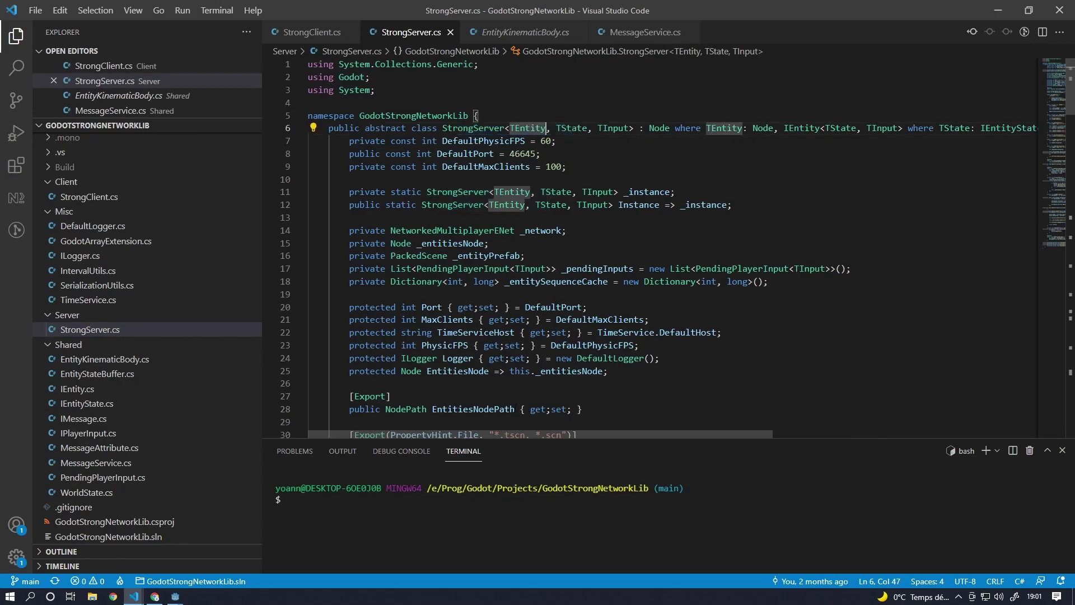
pyautogui.moveTo(505, 435); pyautogui.dragTo(765, 436)
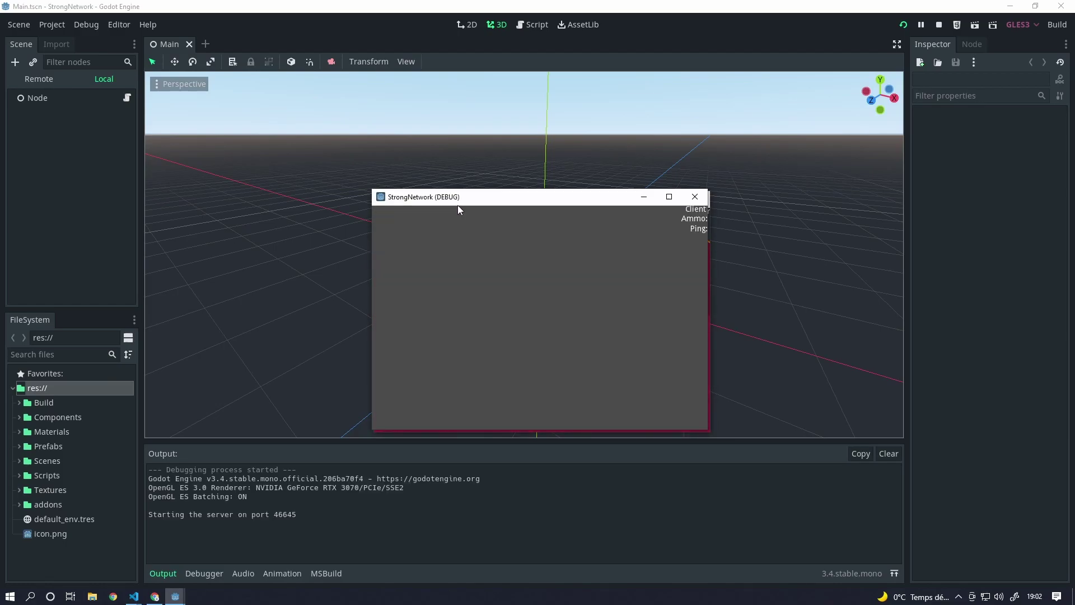
# - Place the two client windows side by side and move the second player with W, A and D
pyautogui.moveTo(462, 202); pyautogui.dragTo(157, 113)
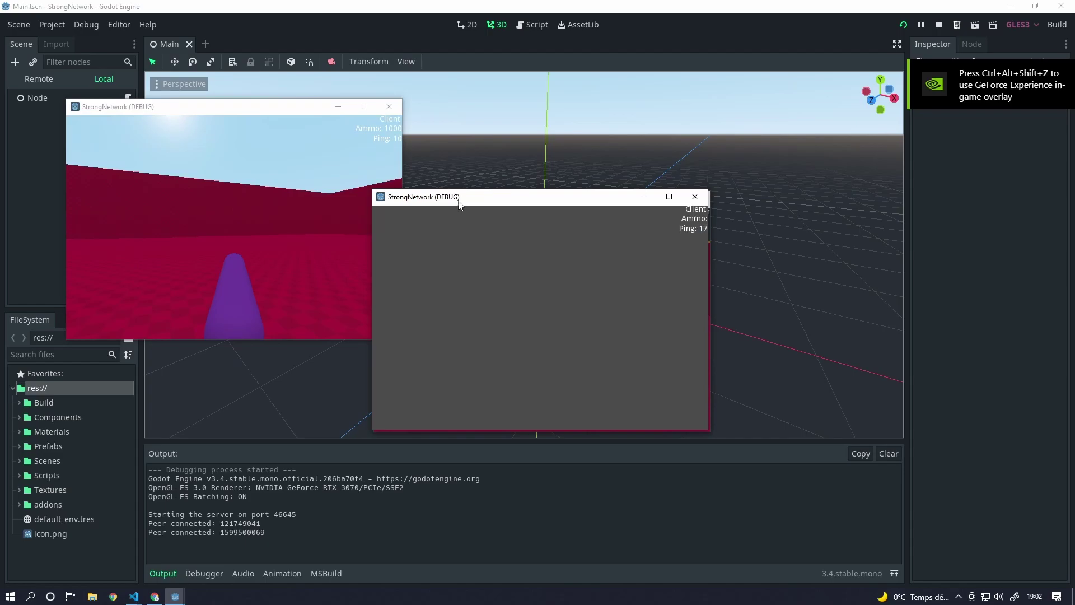
pyautogui.moveTo(459, 204); pyautogui.dragTo(479, 123)
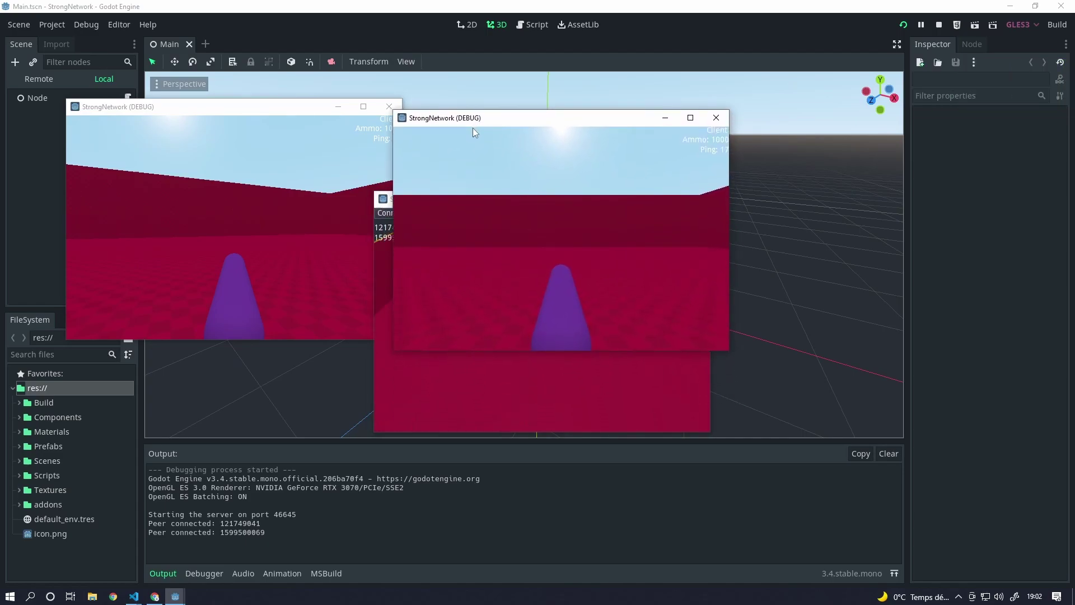
pyautogui.click(550, 169)
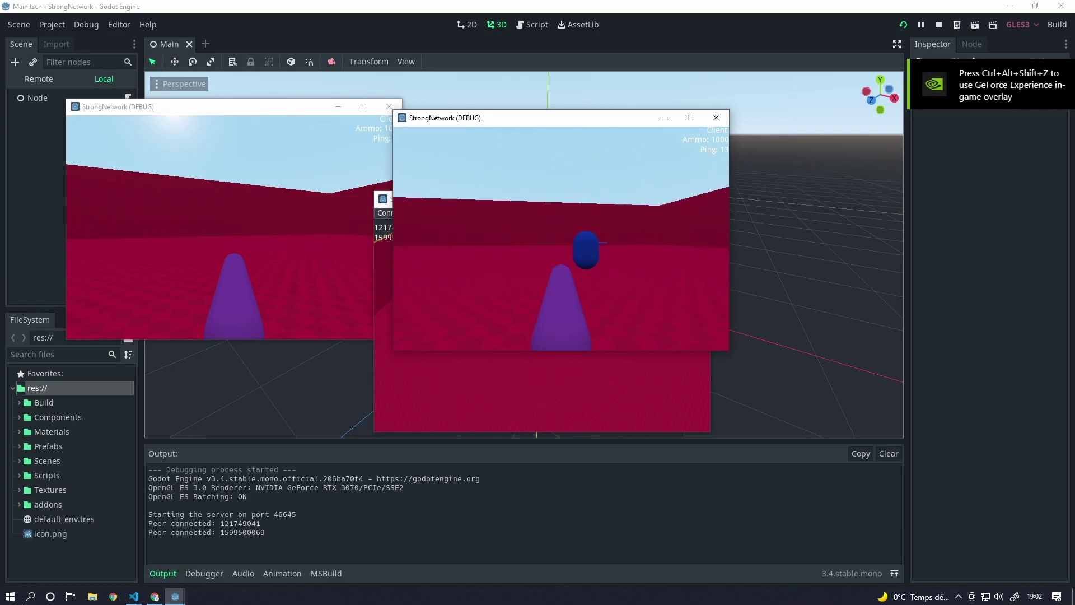
pyautogui.press('w')
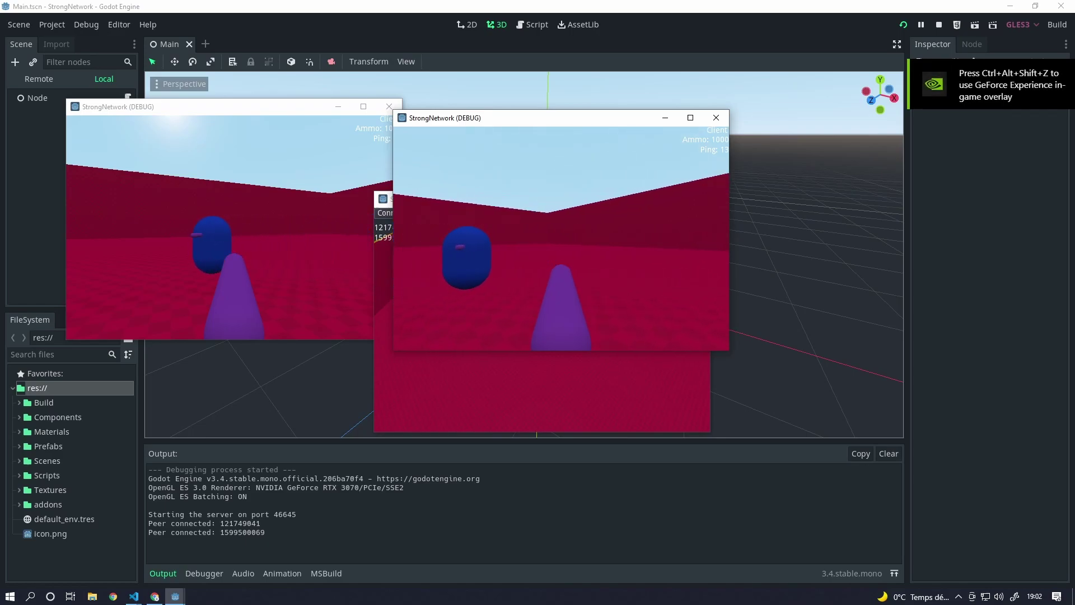
pyautogui.press('a')
pyautogui.press('d')
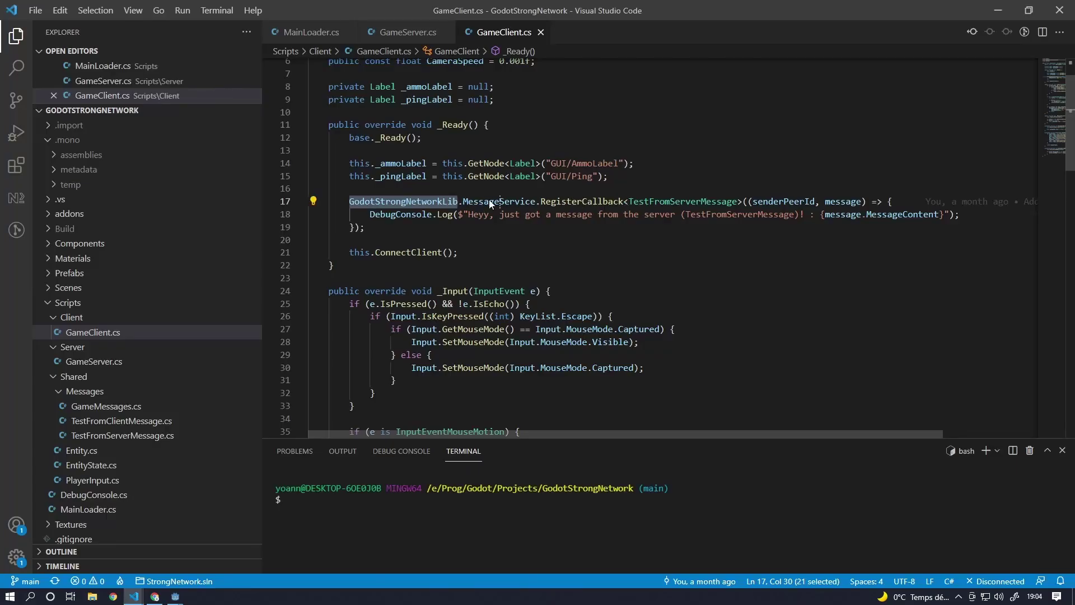
# - Compare the client's TestFromServerMessage callback with the server's RegisterCallback in GameServer.cs
pyautogui.moveTo(348, 202); pyautogui.dragTo(635, 201)
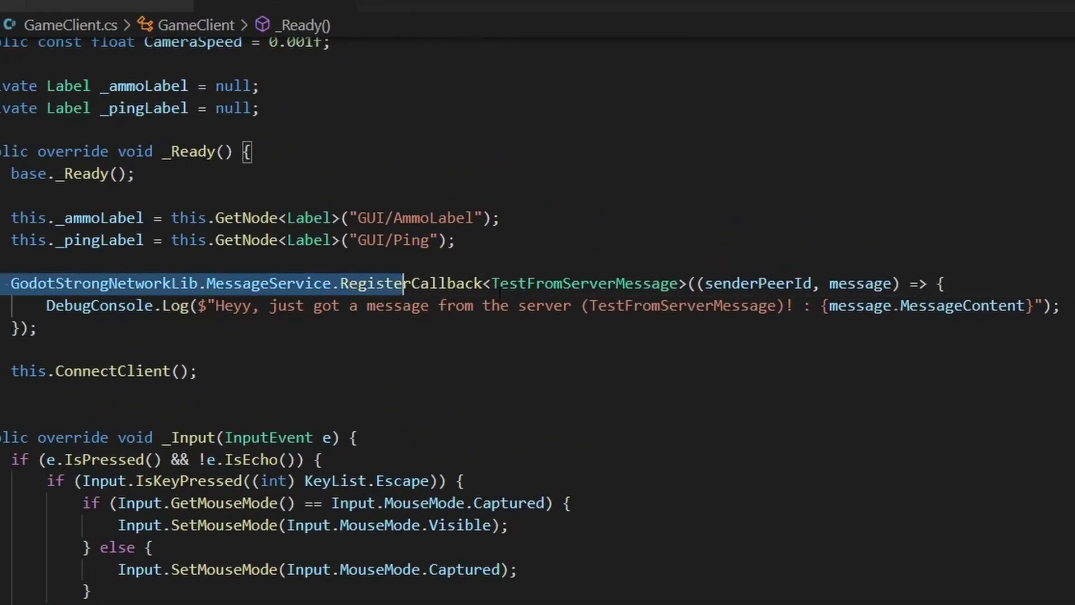
pyautogui.moveTo(504, 285); pyautogui.dragTo(723, 285)
pyautogui.click(600, 306)
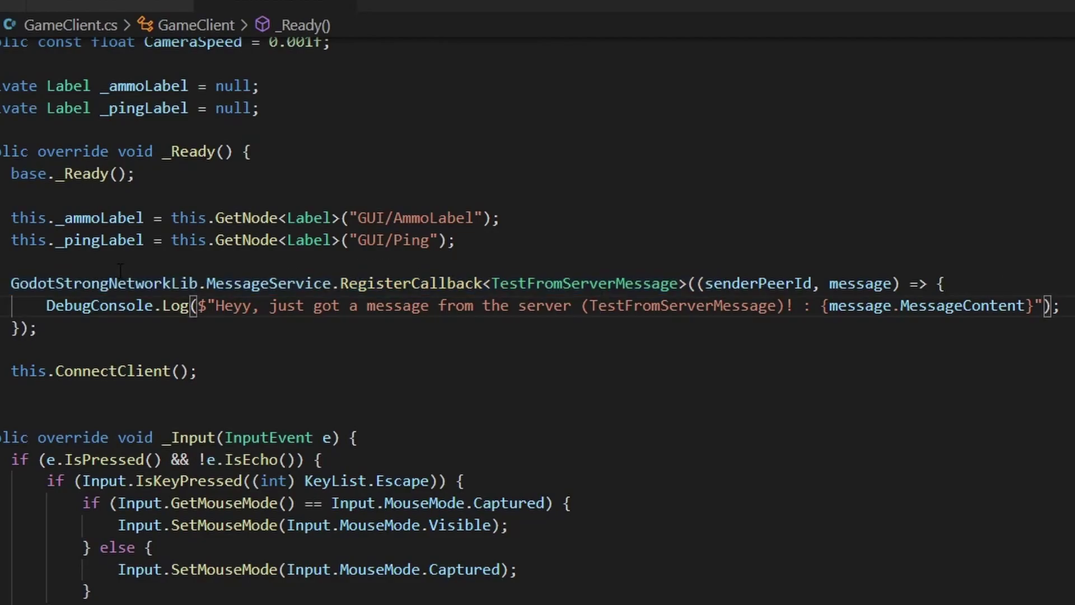
pyautogui.moveTo(20, 306); pyautogui.dragTo(375, 336)
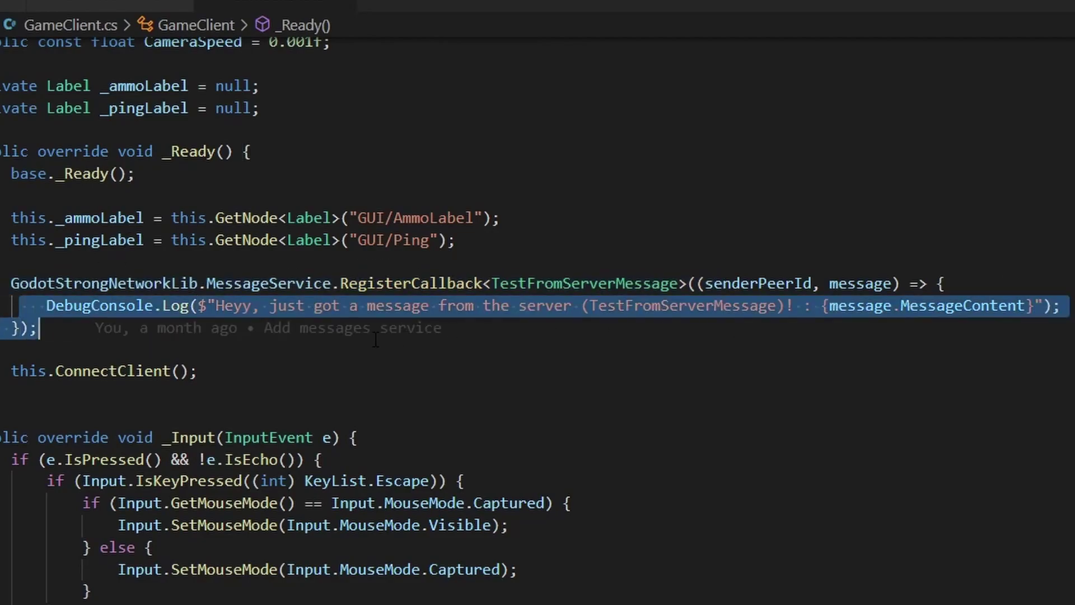
pyautogui.hotkey('ctrl', 'Tab')
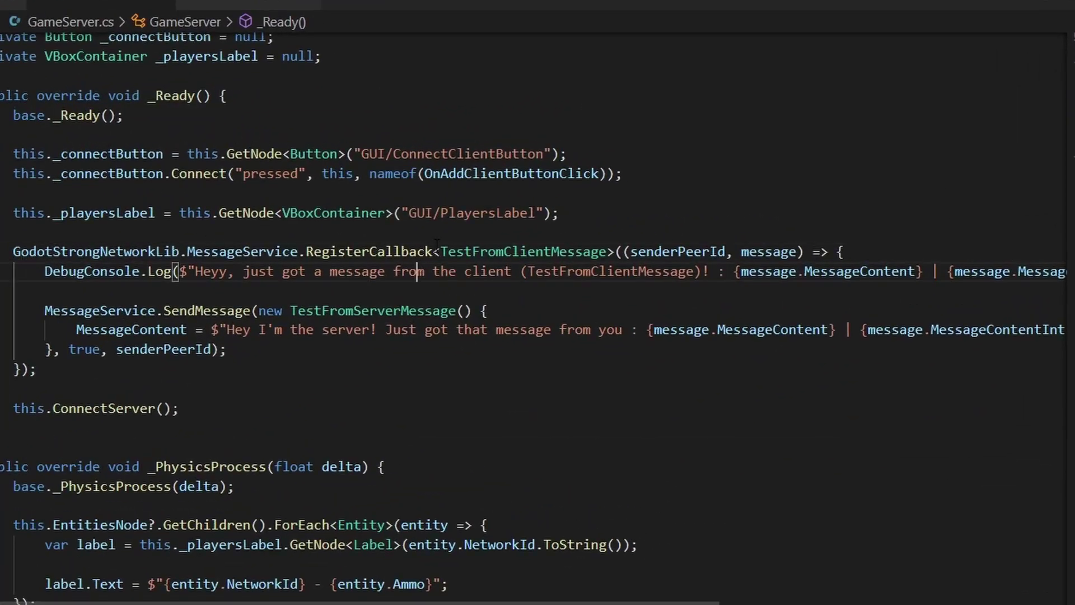
pyautogui.click(409, 251)
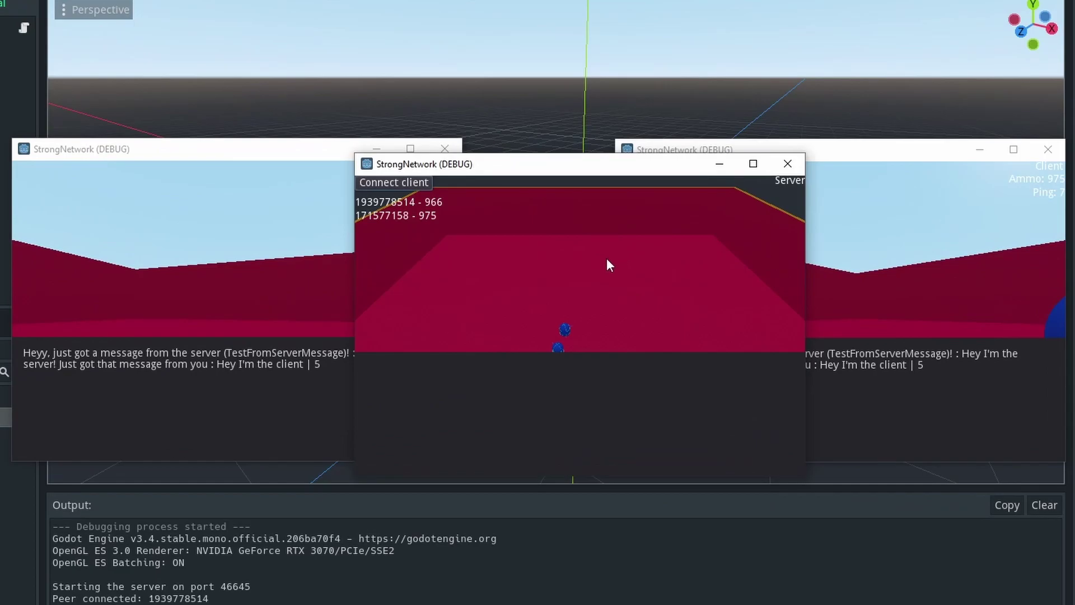
# - Bring each StrongNetwork client and server window forward to show their logged test messages
pyautogui.click(945, 255)
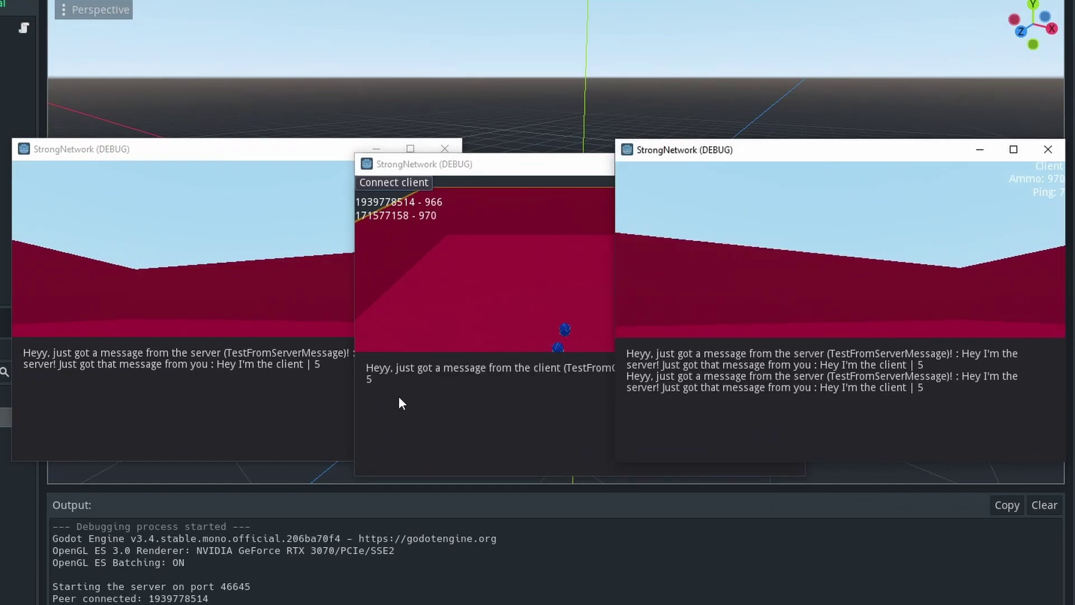
pyautogui.click(251, 301)
pyautogui.click(562, 301)
pyautogui.click(846, 317)
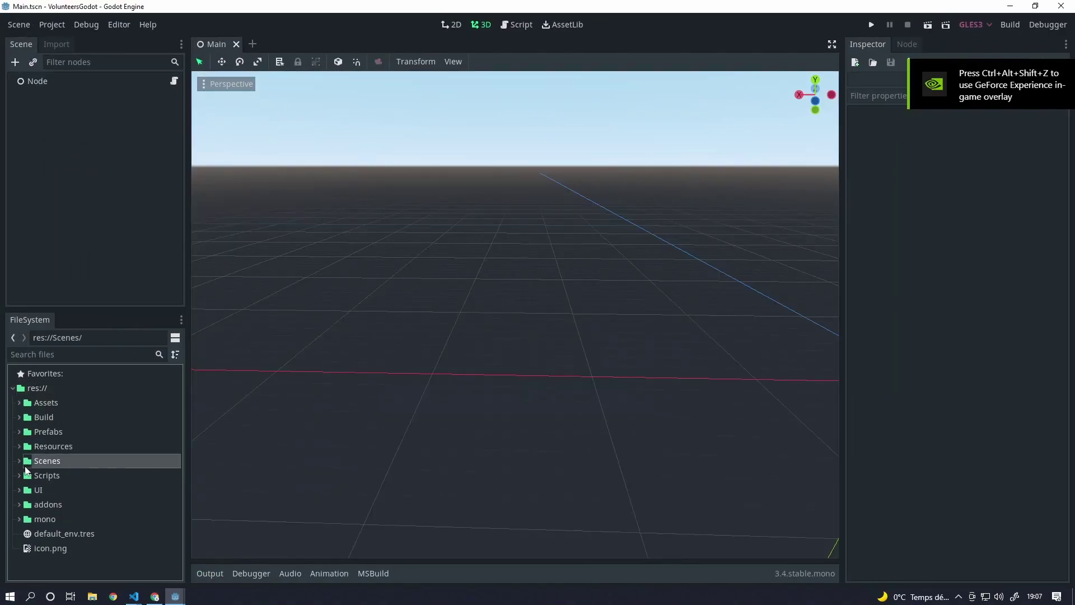
# - Open the GameClient.tscn and GameServer.tscn scenes from the Scenes folder
pyautogui.click(20, 462)
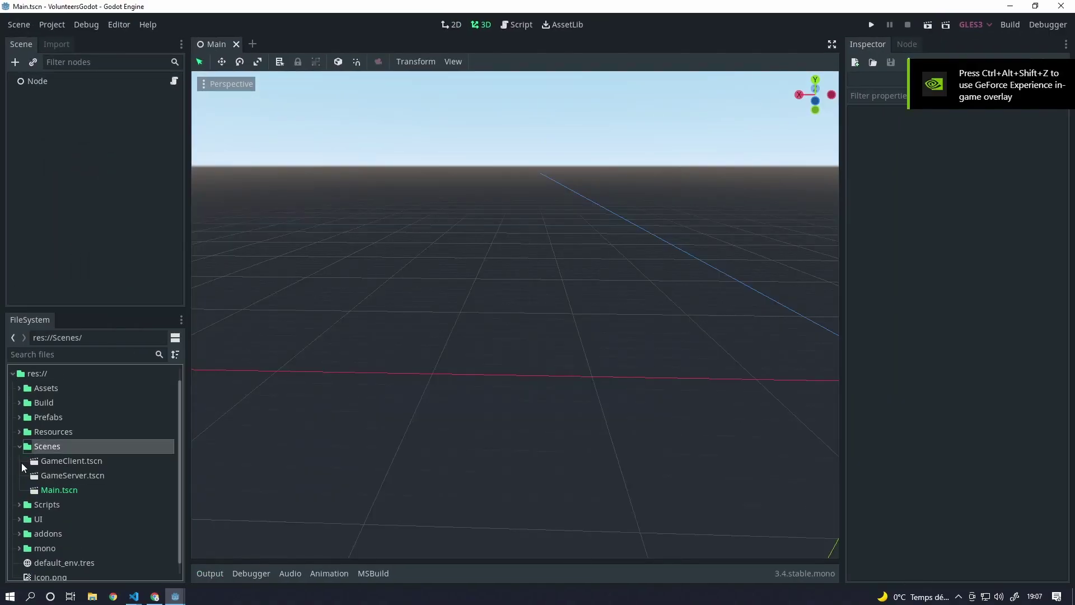
pyautogui.click(63, 462)
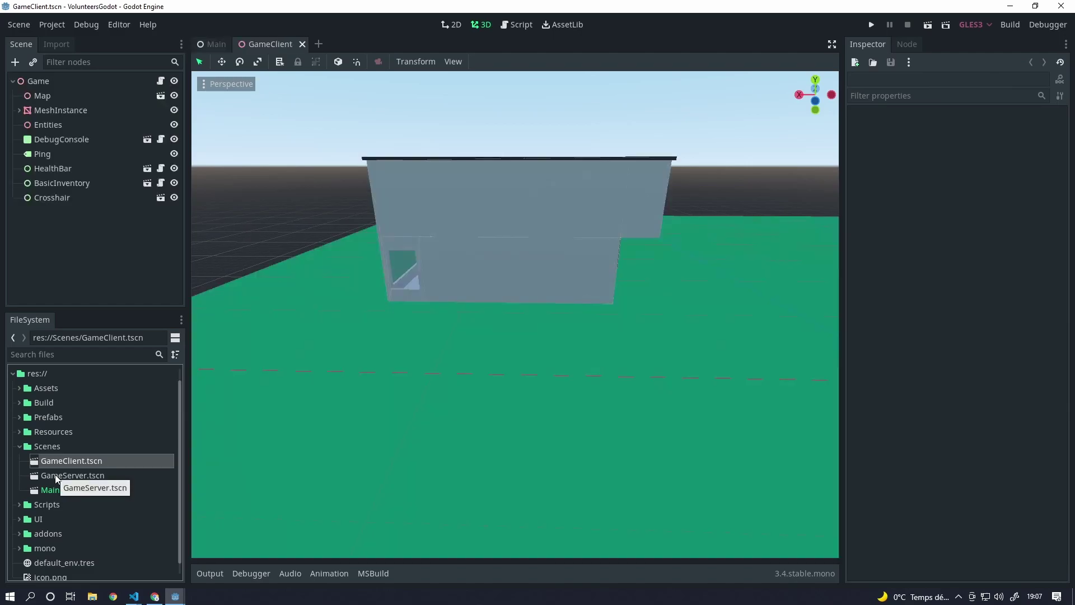
pyautogui.doubleClick(67, 475)
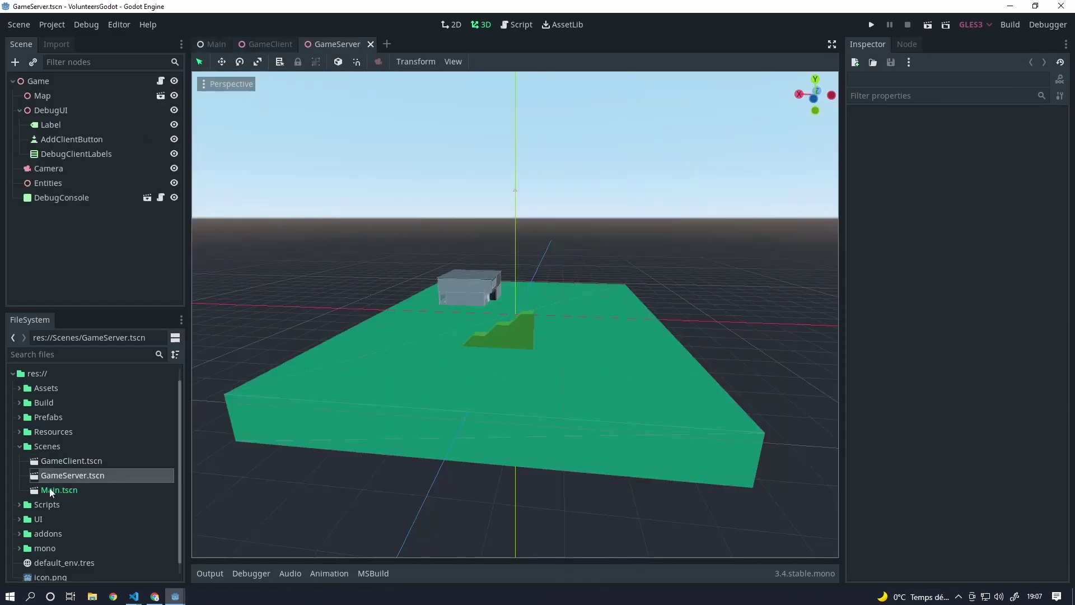
# - Inspect the server's Map and Entities nodes, then open the Game node's script
pyautogui.click(40, 102)
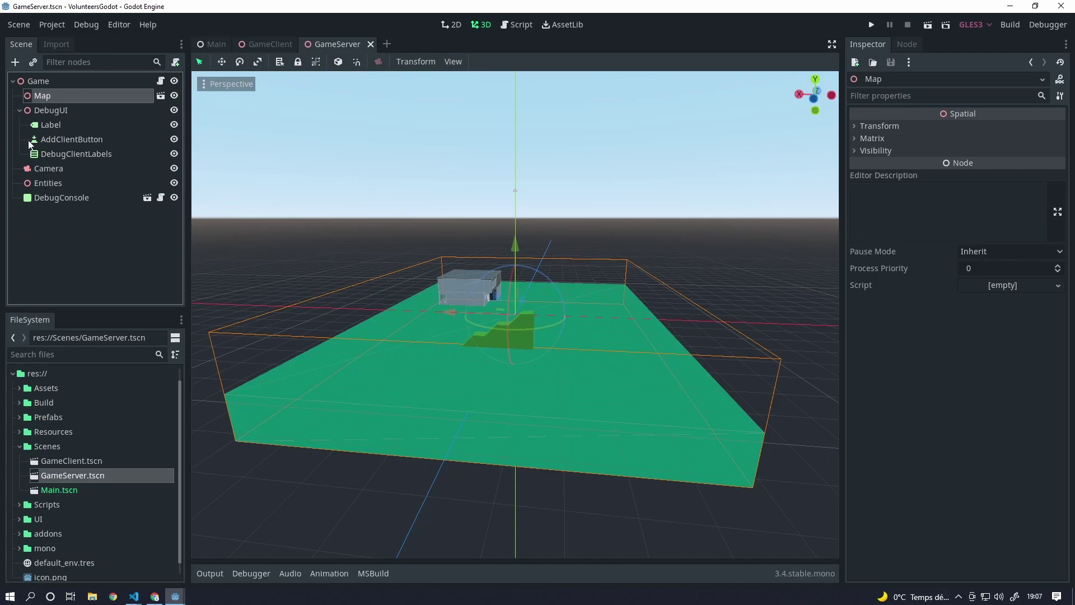
pyautogui.click(37, 187)
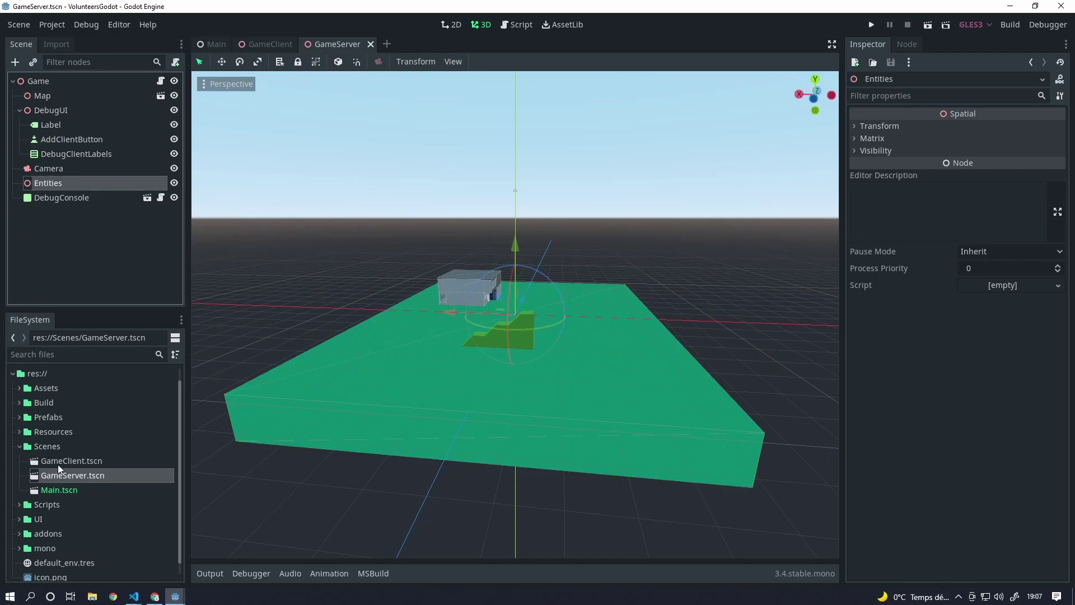
pyautogui.click(160, 81)
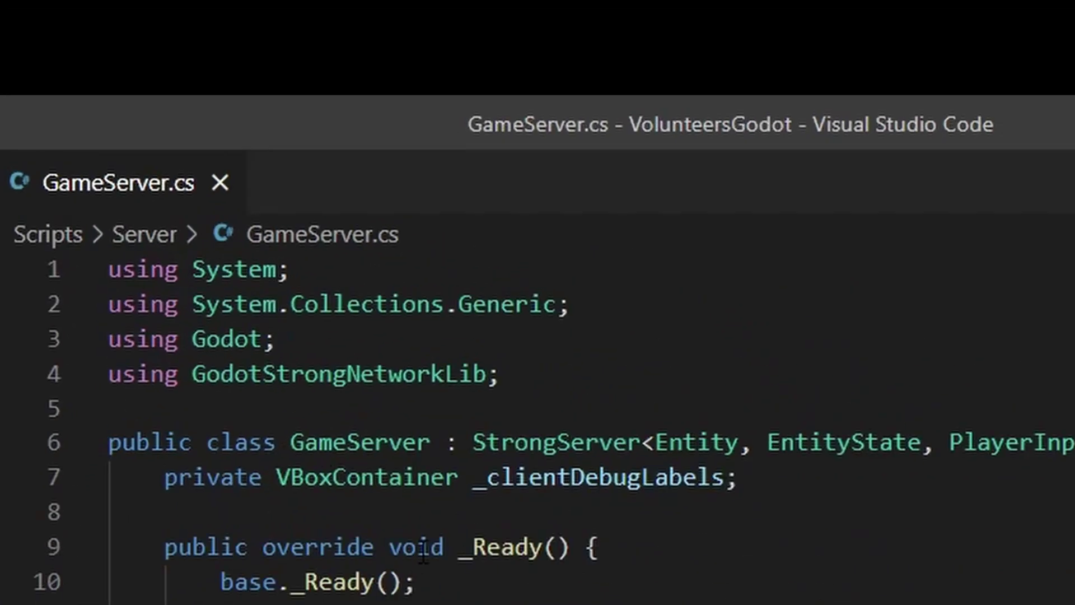
# - In GameServer.cs, highlight the class declaration and the 'using GodotStrongNetworkLib' line
pyautogui.click(422, 552)
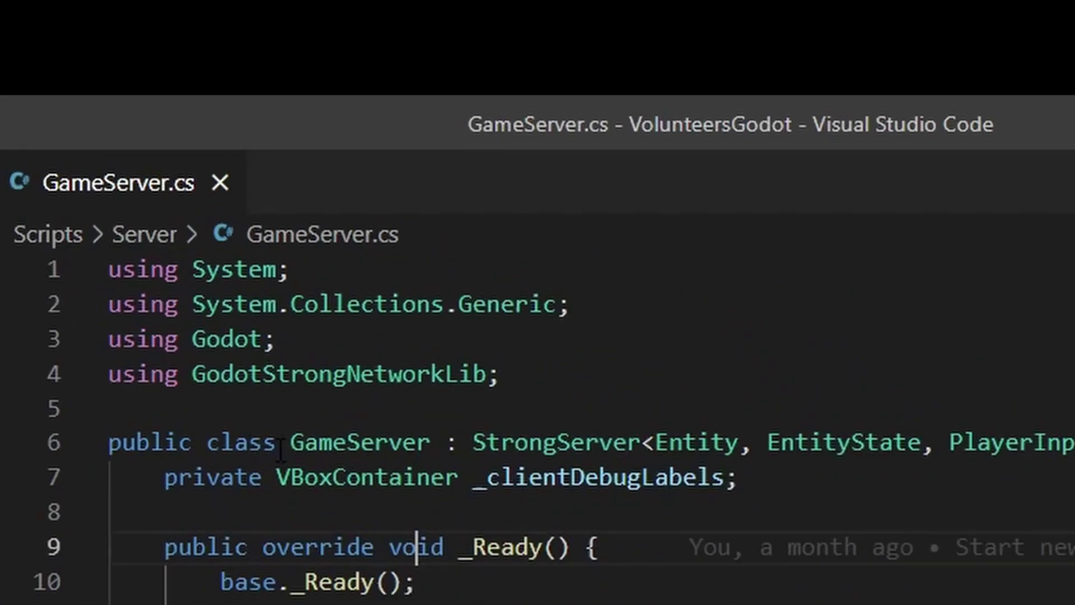
pyautogui.moveTo(289, 443); pyautogui.dragTo(588, 476)
pyautogui.click(543, 443)
pyautogui.moveTo(539, 386); pyautogui.dragTo(106, 403)
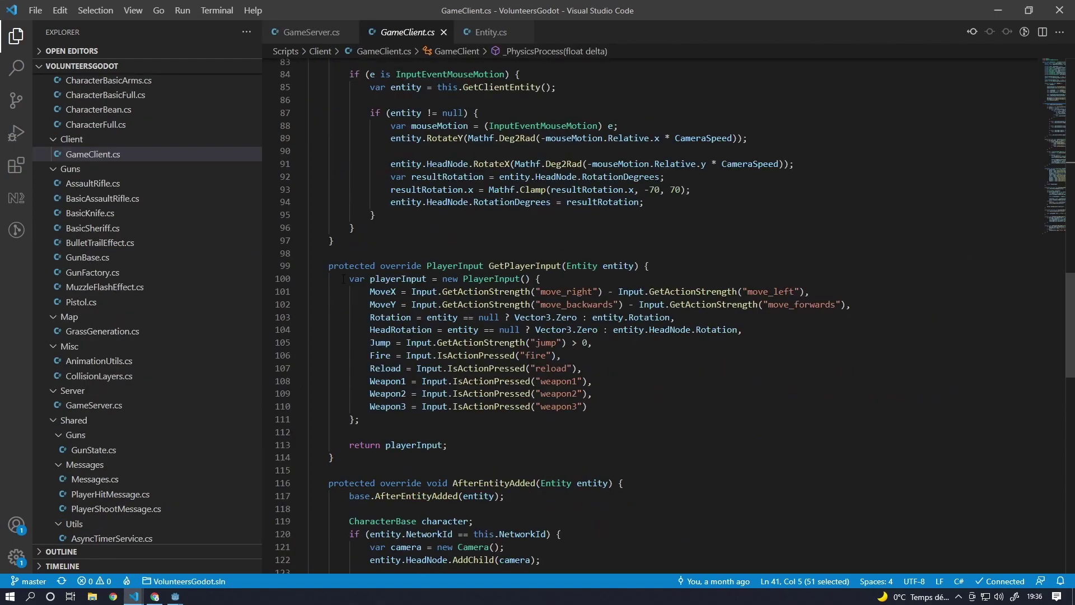
# - Select the GetPlayerInput body and the line creating the new PlayerInput in GameClient.cs
pyautogui.moveTo(344, 366); pyautogui.dragTo(366, 391)
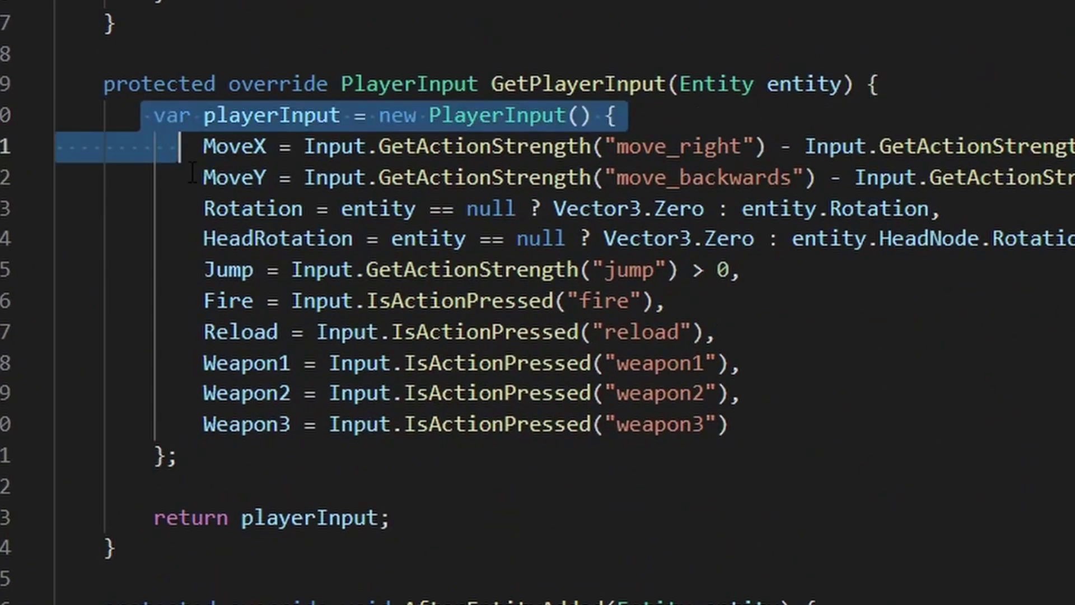
pyautogui.moveTo(192, 173); pyautogui.dragTo(188, 463)
pyautogui.click(339, 336)
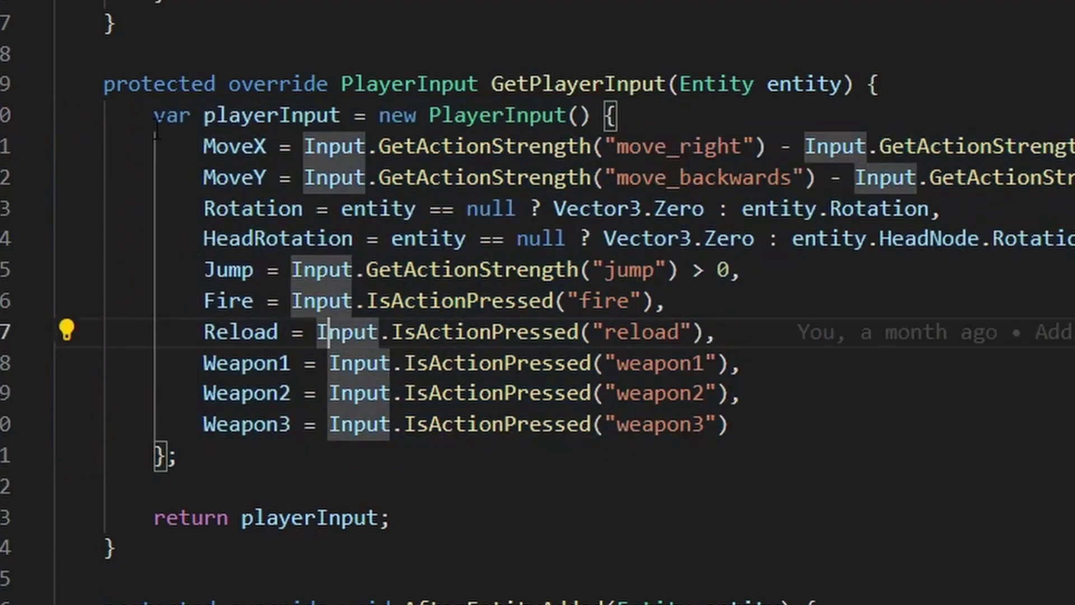
pyautogui.moveTo(154, 115); pyautogui.dragTo(672, 106)
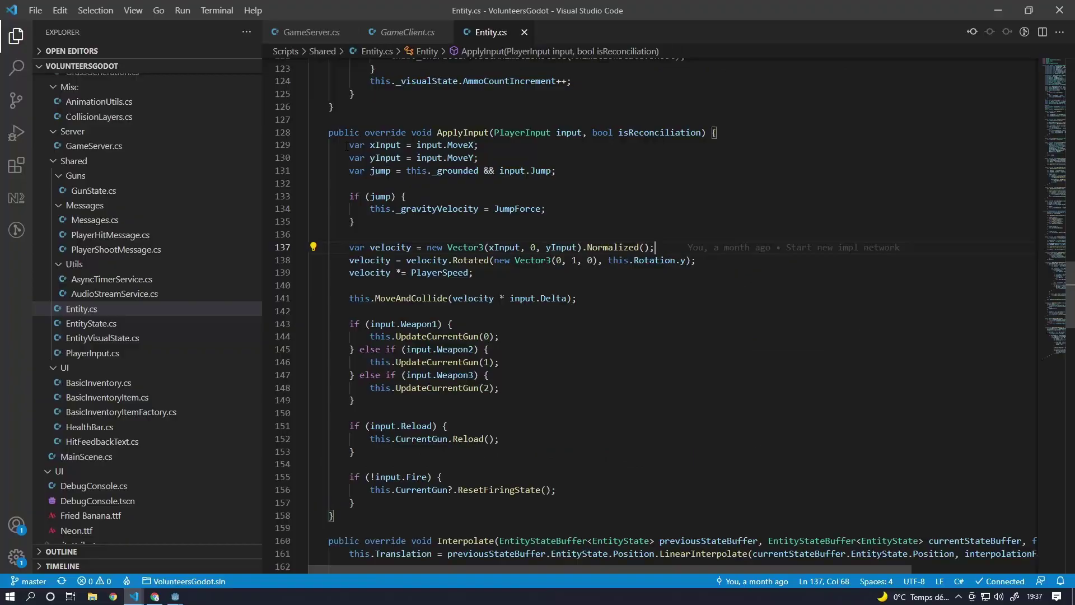
# - Select Entity.cs's ApplyInput body and both RegisterCallback lines for the shoot and hit messages
pyautogui.moveTo(319, 25); pyautogui.dragTo(498, 558)
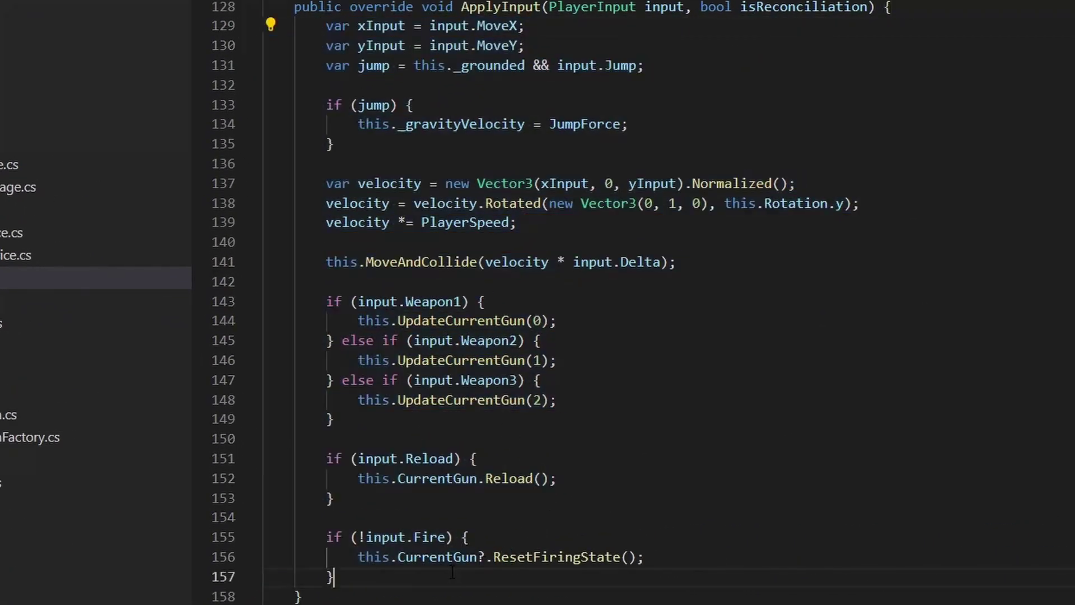
pyautogui.click(451, 575)
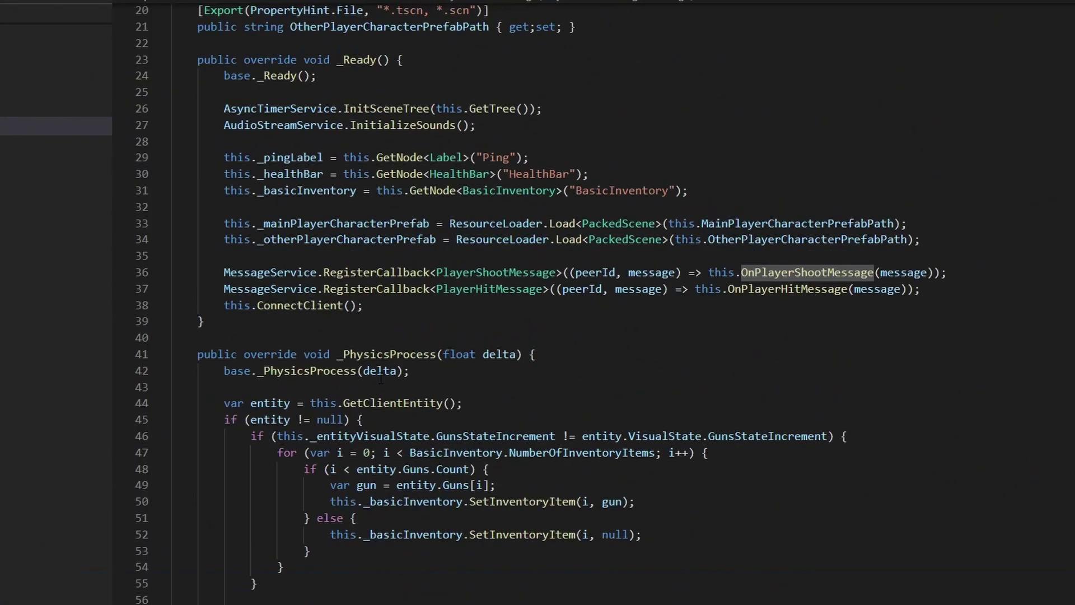
pyautogui.click(137, 286)
pyautogui.moveTo(1, 285); pyautogui.dragTo(1006, 312)
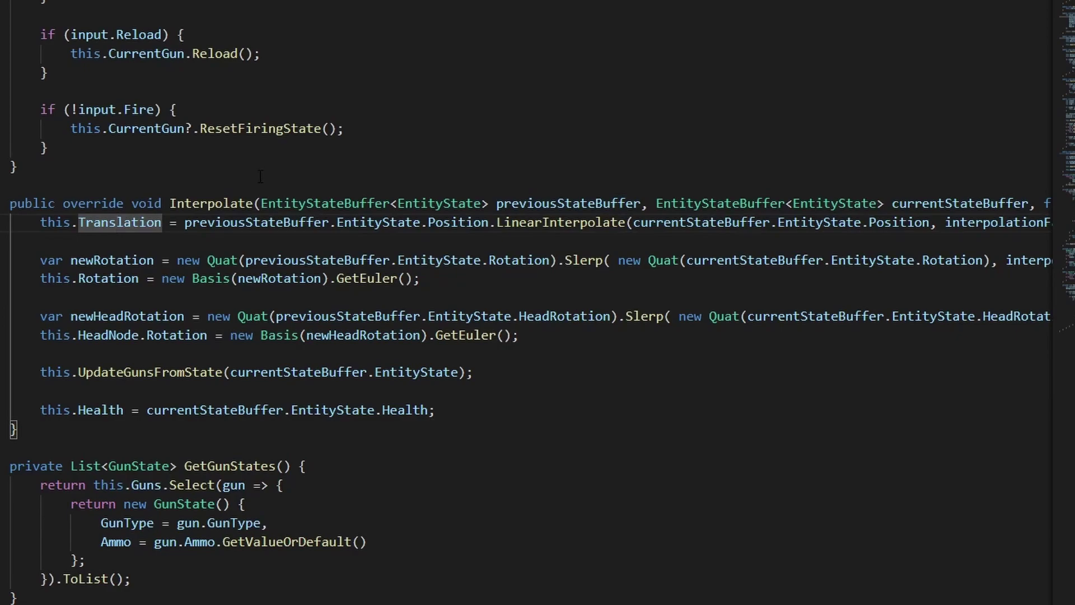
pyautogui.press('Up')
pyautogui.press('Up')
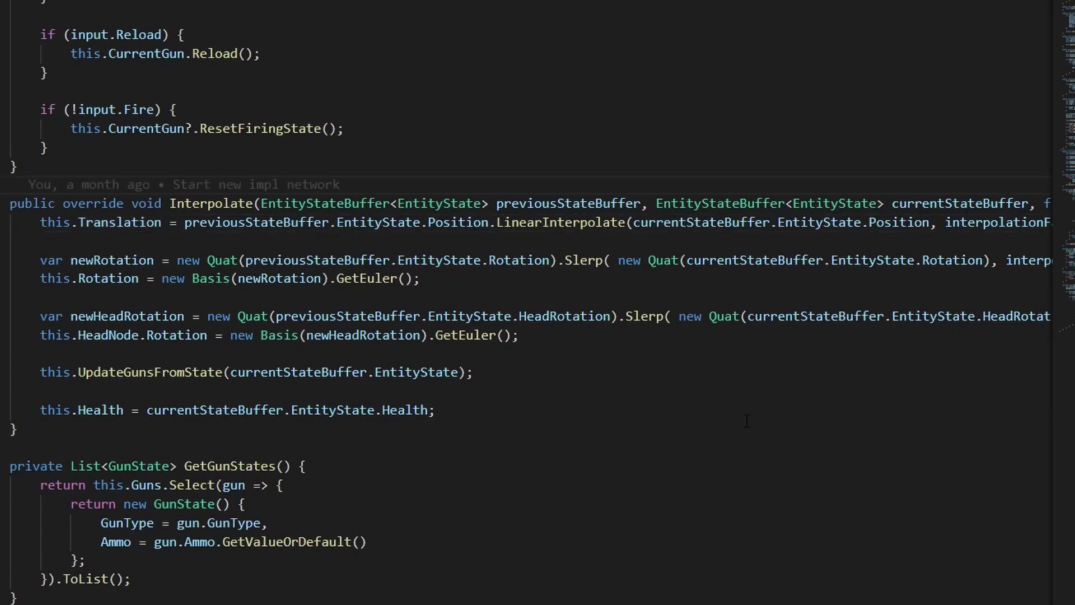
pyautogui.hscroll(5, 829, 590)
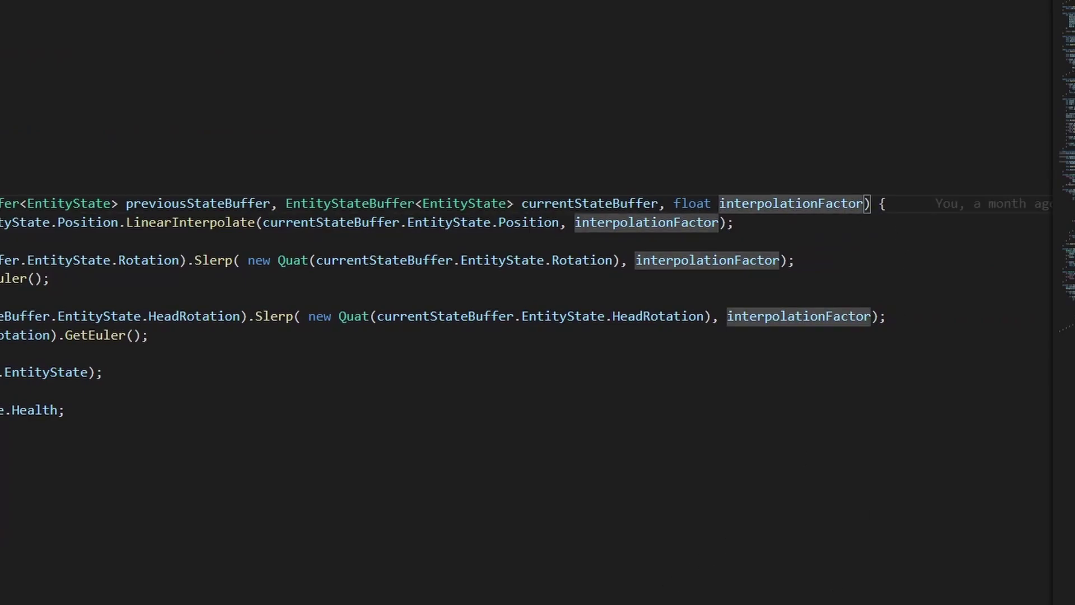
pyautogui.hscroll(-5, 538, 302)
pyautogui.moveTo(429, 223); pyautogui.dragTo(625, 223)
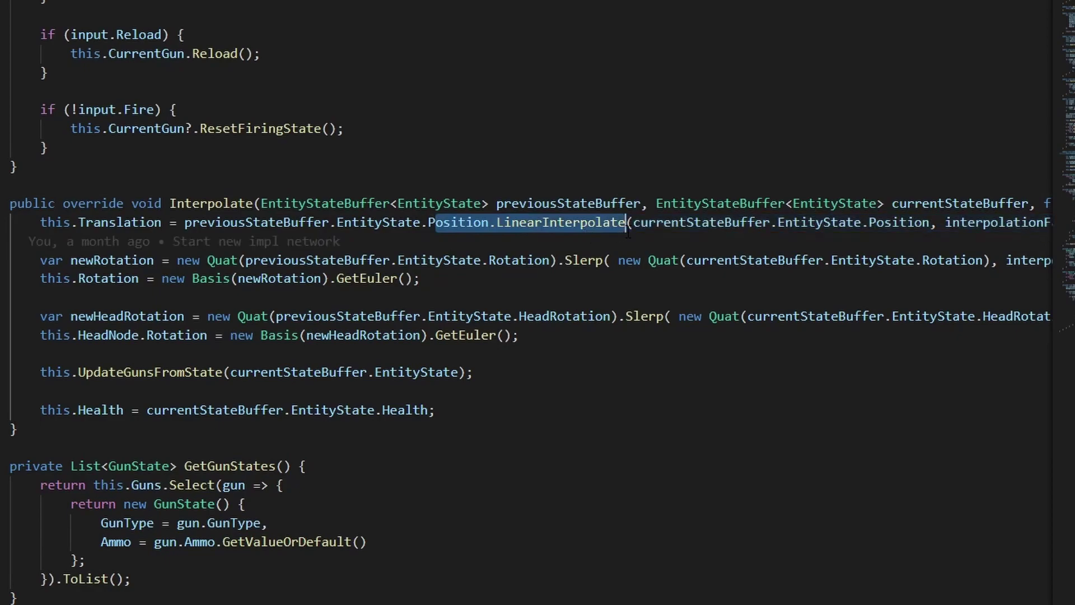
pyautogui.press('Down')
pyautogui.press('Down')
pyautogui.press('Down')
pyautogui.press('Up')
pyautogui.press('Home')
pyautogui.hotkey('shift', 'Down')
pyautogui.hotkey('shift', 'Down')
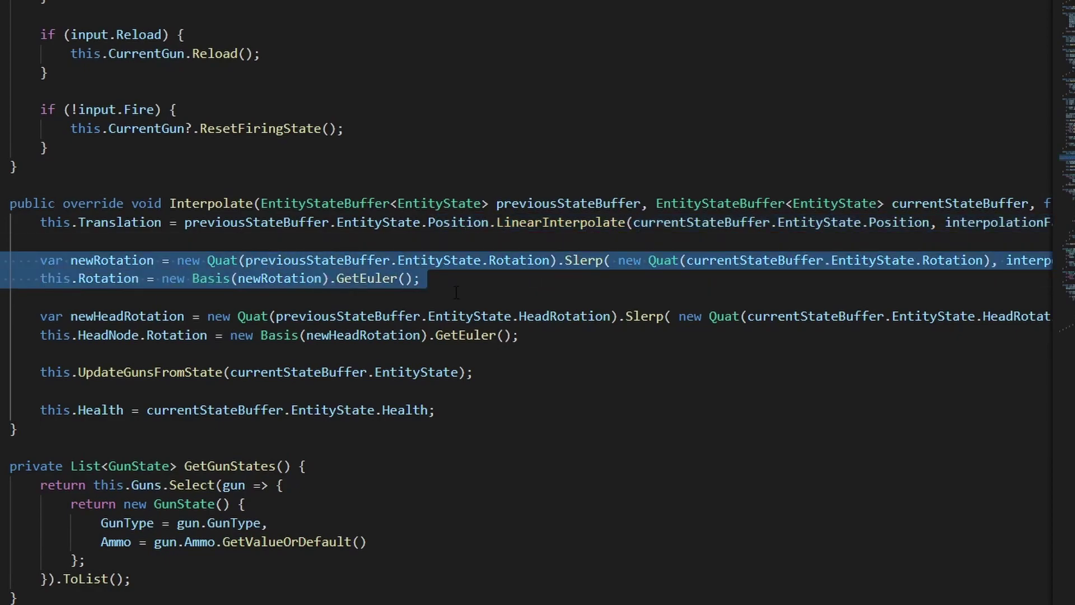
pyautogui.press('Escape')
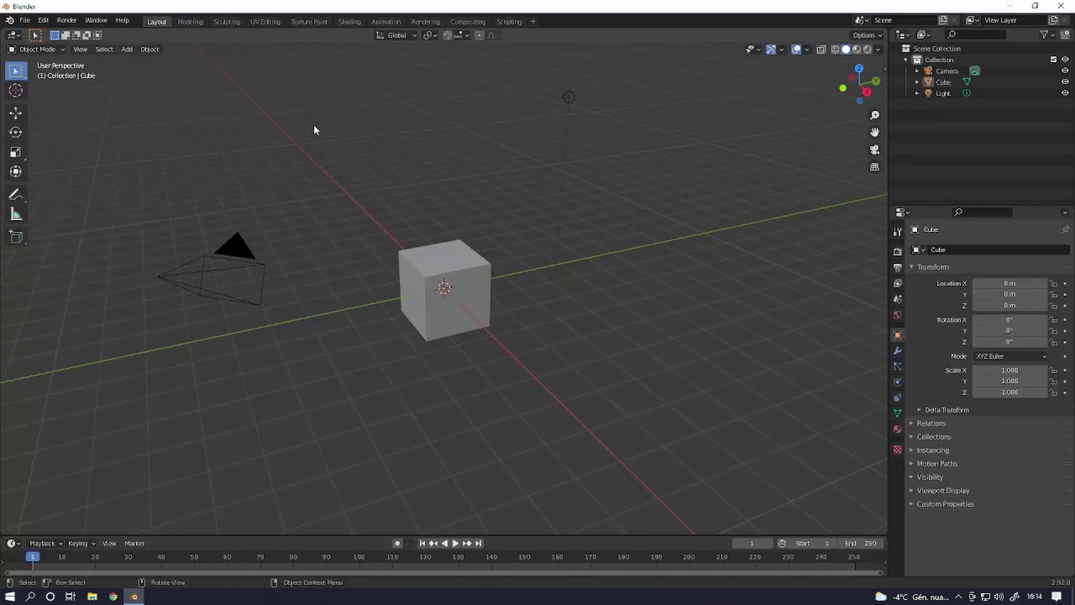
pyautogui.press('a')
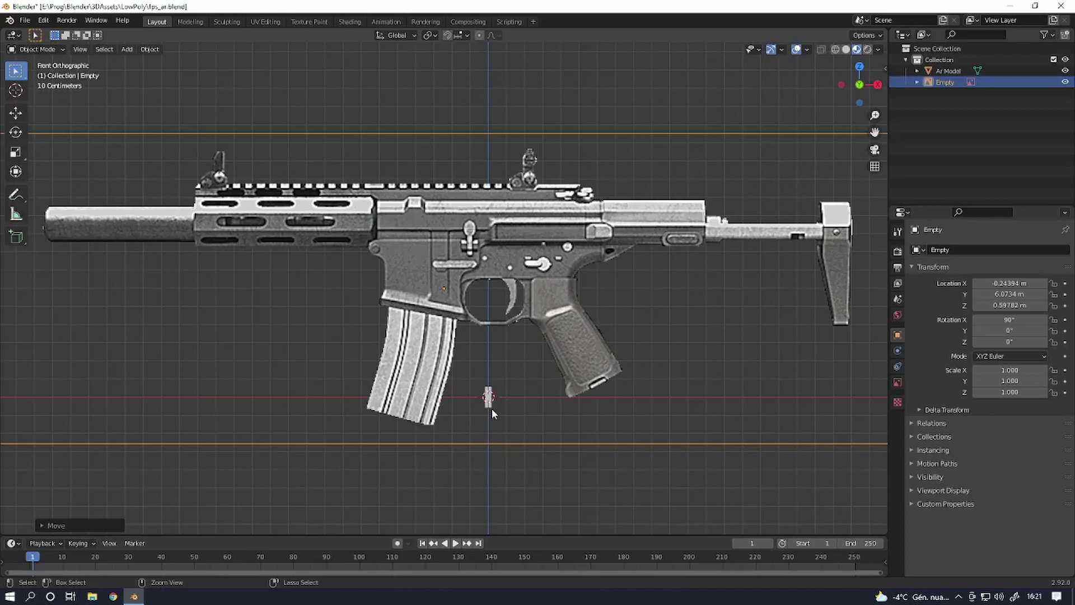
# - Scale down the gun reference image and lower it toward the origin
pyautogui.press('s')
pyautogui.click(457, 335)
pyautogui.hotkey('shift', 'c')
pyautogui.press('g')
pyautogui.press('z')
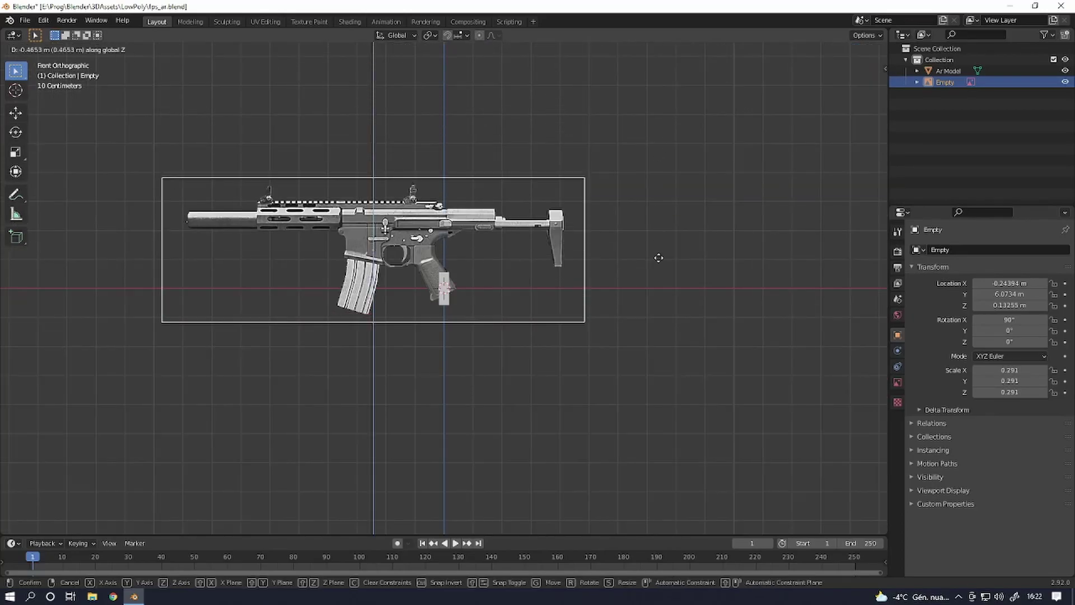
pyautogui.click(624, 278)
pyautogui.scroll(4, 459, 302)
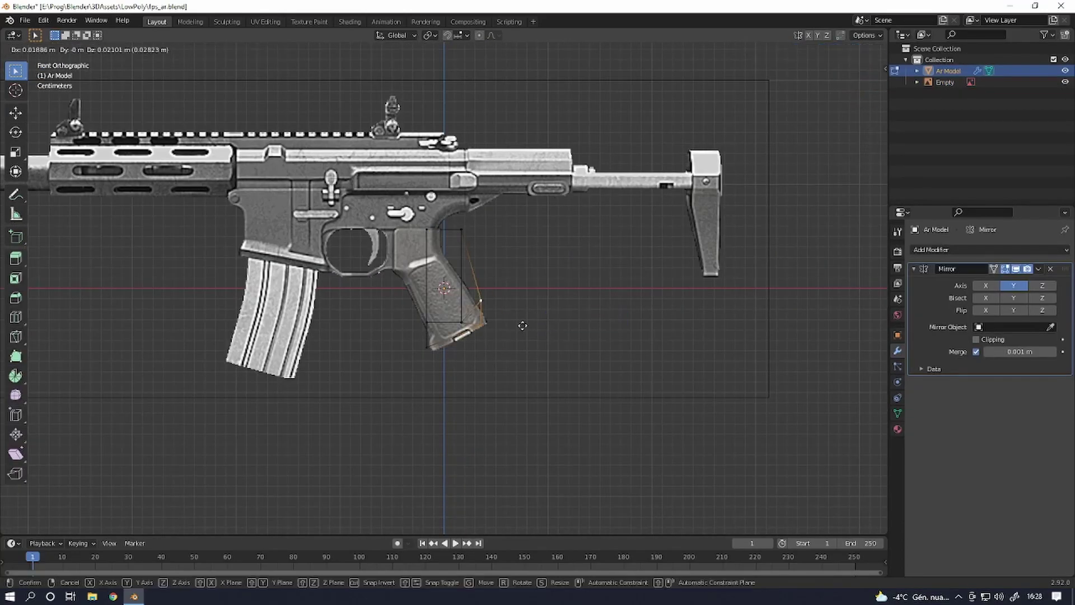
# - Fit the grip vertices to the grip outline and add an edge loop across the lower grip
pyautogui.press('g')
pyautogui.click(432, 360)
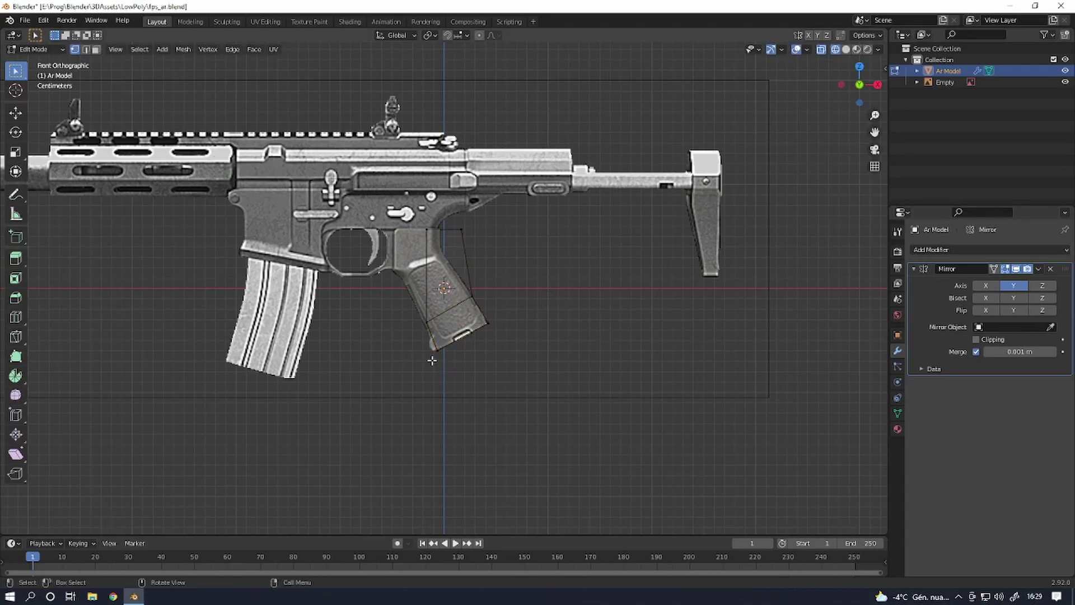
pyautogui.press('Escape')
pyautogui.scroll(5, 542, 435)
pyautogui.hotkey('ctrl', 'r')
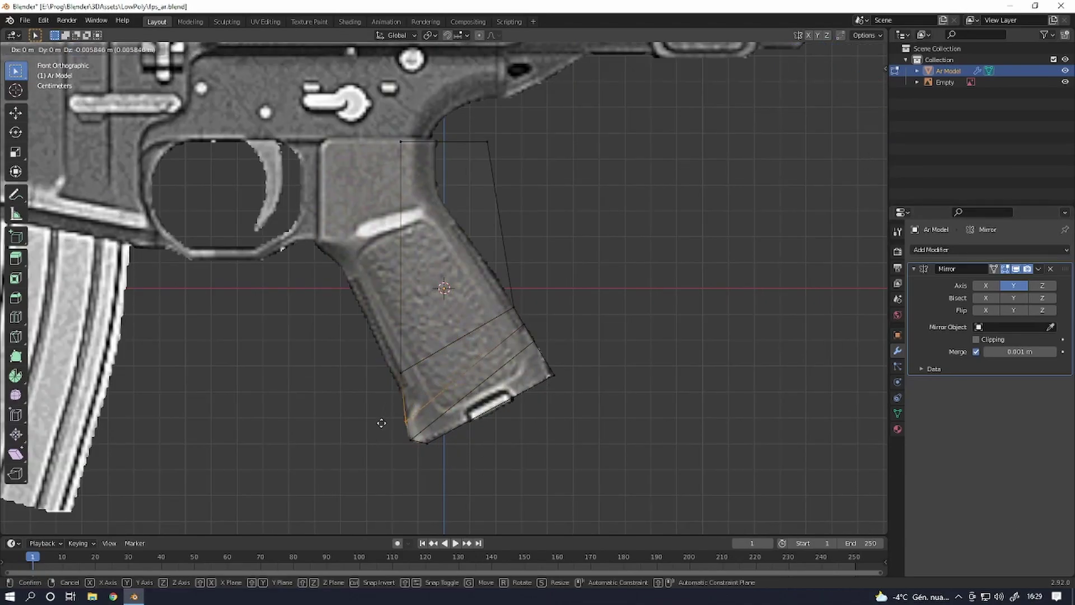
pyautogui.click(484, 381)
pyautogui.press('g')
# - Extrude the grip's top edge upward into the receiver, widening its vertices to the right
pyautogui.click(550, 257)
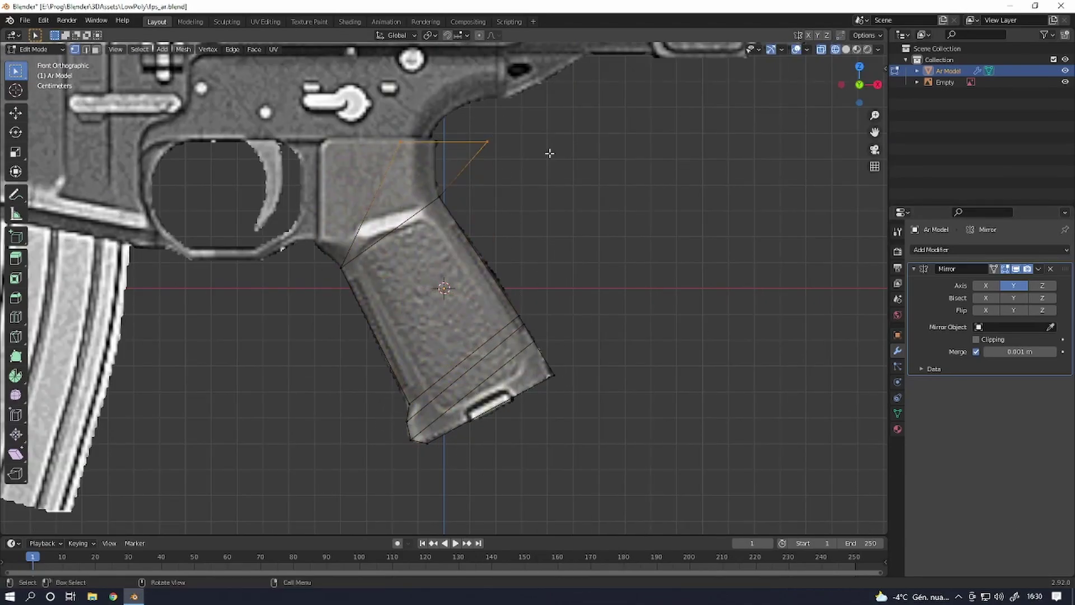
pyautogui.press('e')
pyautogui.click(448, 132)
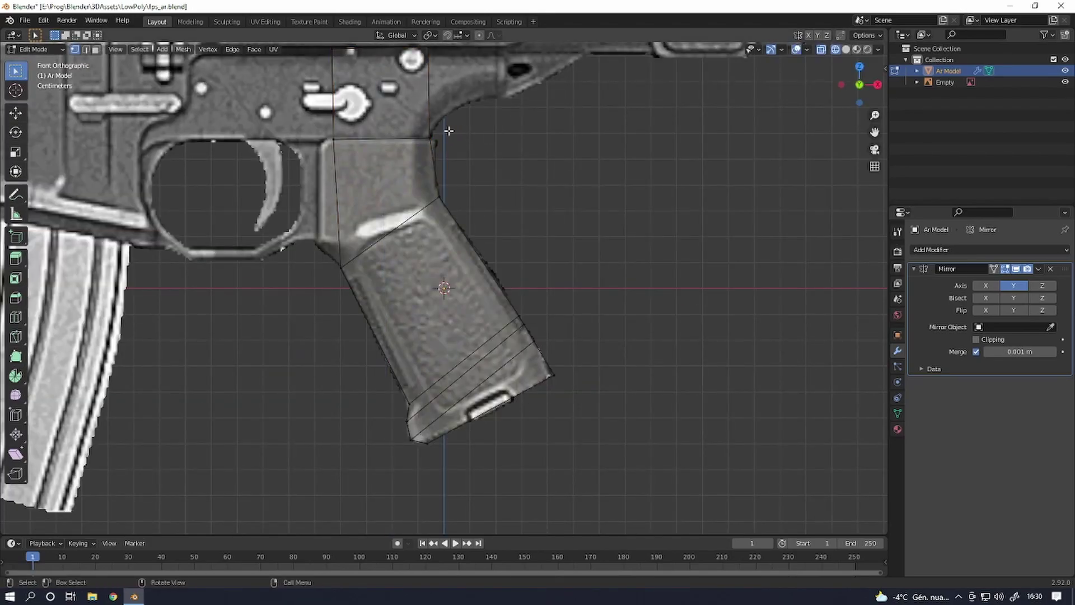
pyautogui.keyDown('shift'); pyautogui.moveTo(446, 127); pyautogui.dragTo(509, 369, button='middle'); pyautogui.keyUp('shift')
pyautogui.hotkey('shift', 'r')
pyautogui.hotkey('shift', 'r')
pyautogui.hotkey('shift', 'r')
pyautogui.hotkey('shift', 'r')
pyautogui.hotkey('shift', 'r')
pyautogui.press('g')
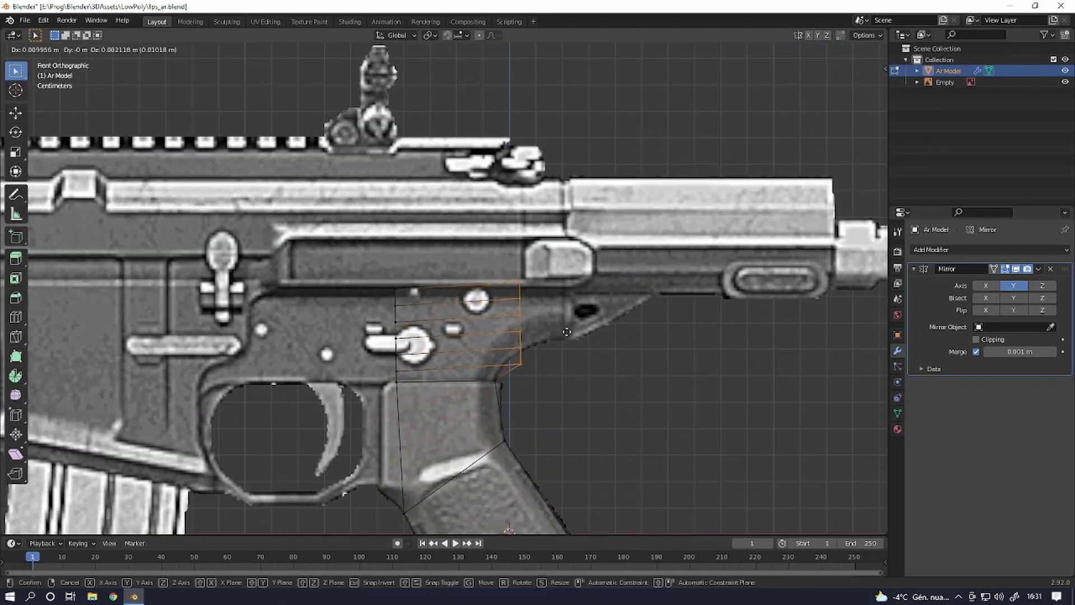
pyautogui.click(598, 298)
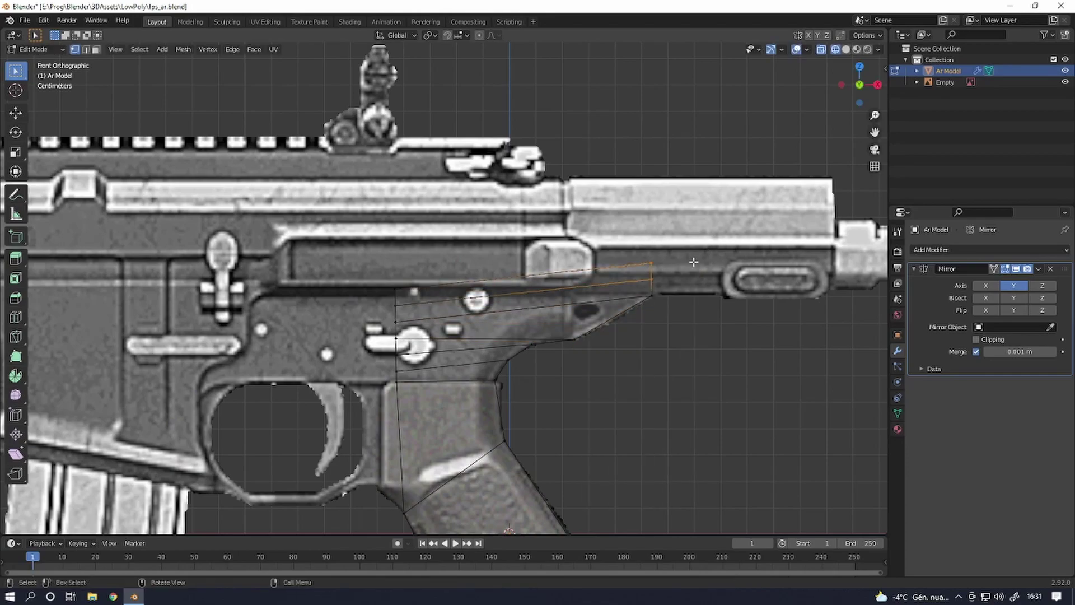
pyautogui.press('g')
pyautogui.click(817, 293)
pyautogui.press('e')
pyautogui.click(378, 126)
# - Start modelling the knife in fps_knife.blend, trying a loop cut before cancelling it
pyautogui.scroll(-2, 379, 125)
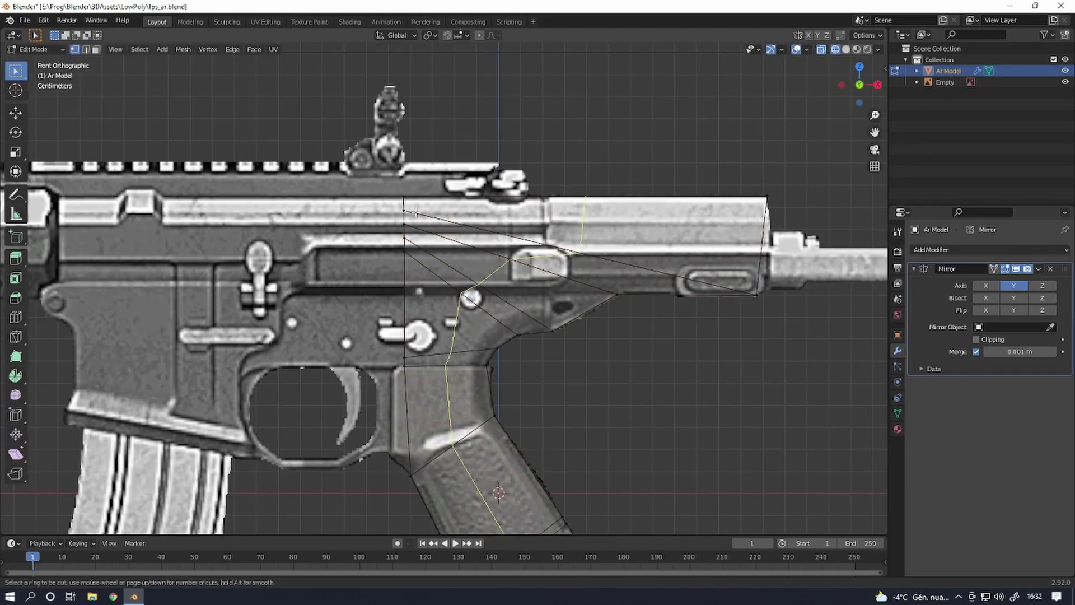
pyautogui.keyDown('shift'); pyautogui.moveTo(722, 218); pyautogui.dragTo(448, 278, button='middle'); pyautogui.keyUp('shift')
pyautogui.press('c')
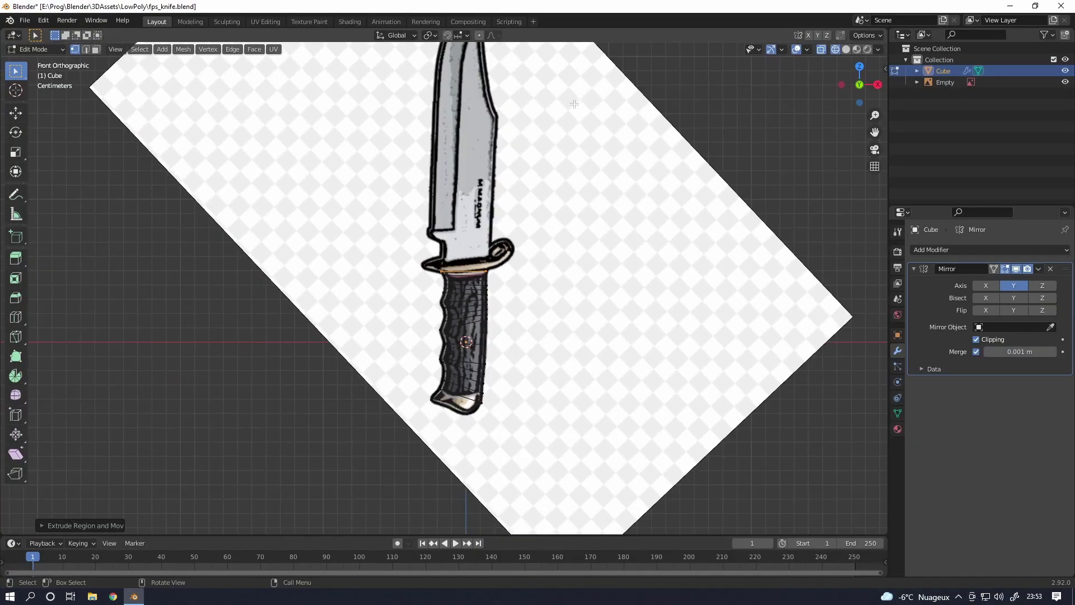
pyautogui.scroll(-1, 574, 104)
pyautogui.scroll(4, 437, 69)
pyautogui.hotkey('ctrl', 'r')
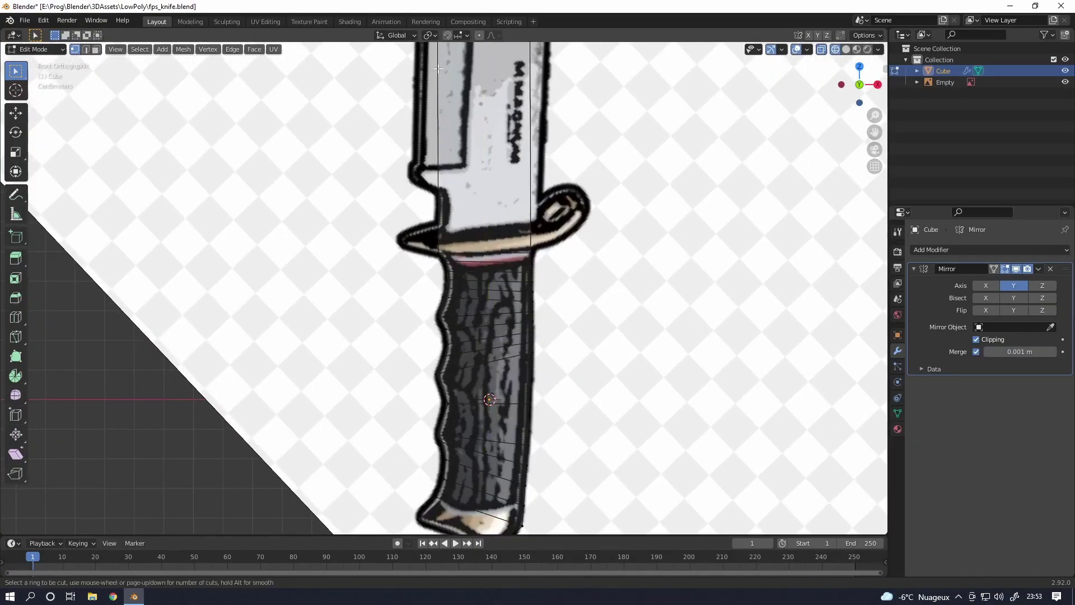
pyautogui.press('Escape')
pyautogui.scroll(-4, 443, 142)
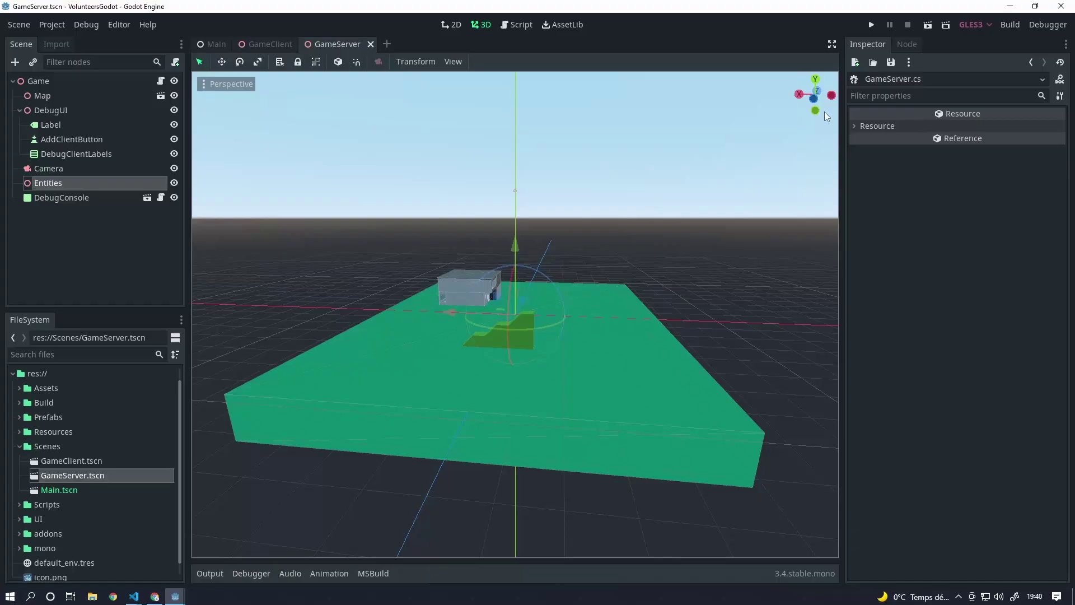
# - Build and run the server, spawn a game client, and move its window to the upper left
pyautogui.click(873, 24)
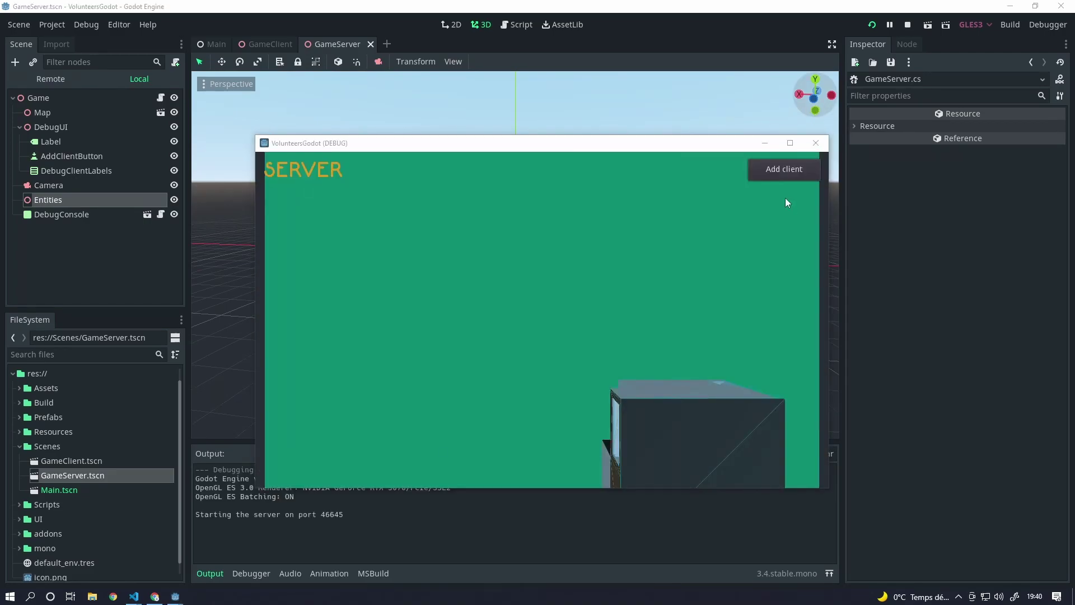
pyautogui.click(253, 188)
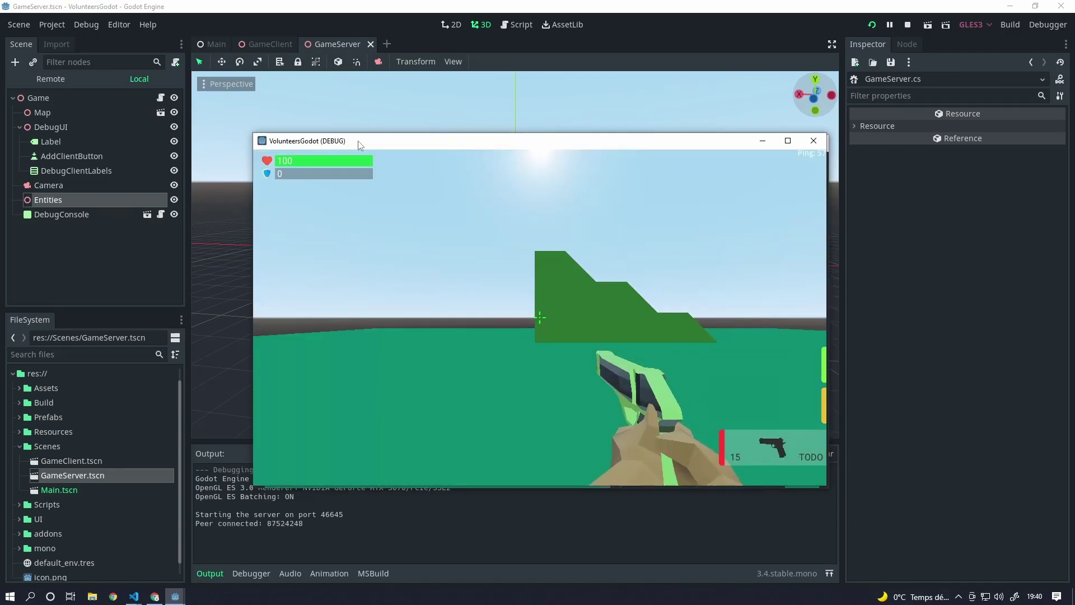
pyautogui.moveTo(366, 138); pyautogui.dragTo(135, 85)
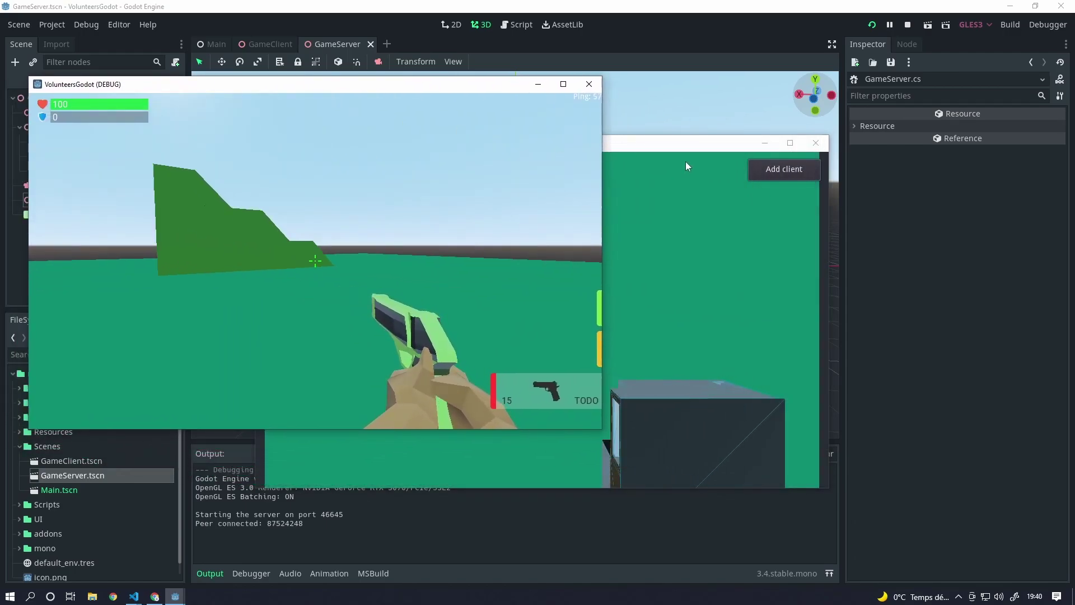
pyautogui.click(784, 169)
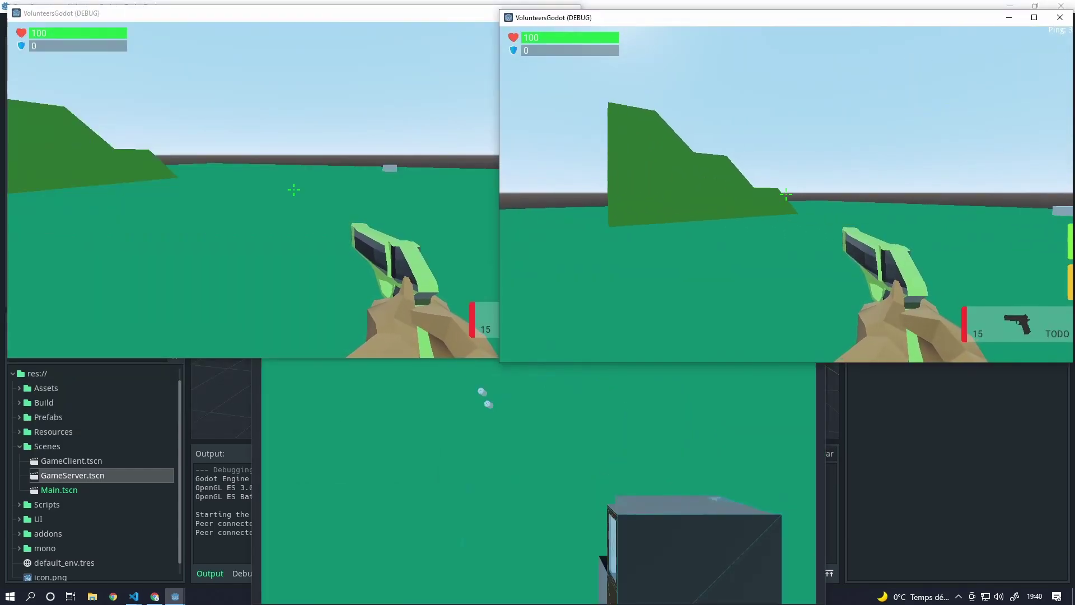
# - Walk and strafe one player around the other, firing the pistol at them
pyautogui.press('w')
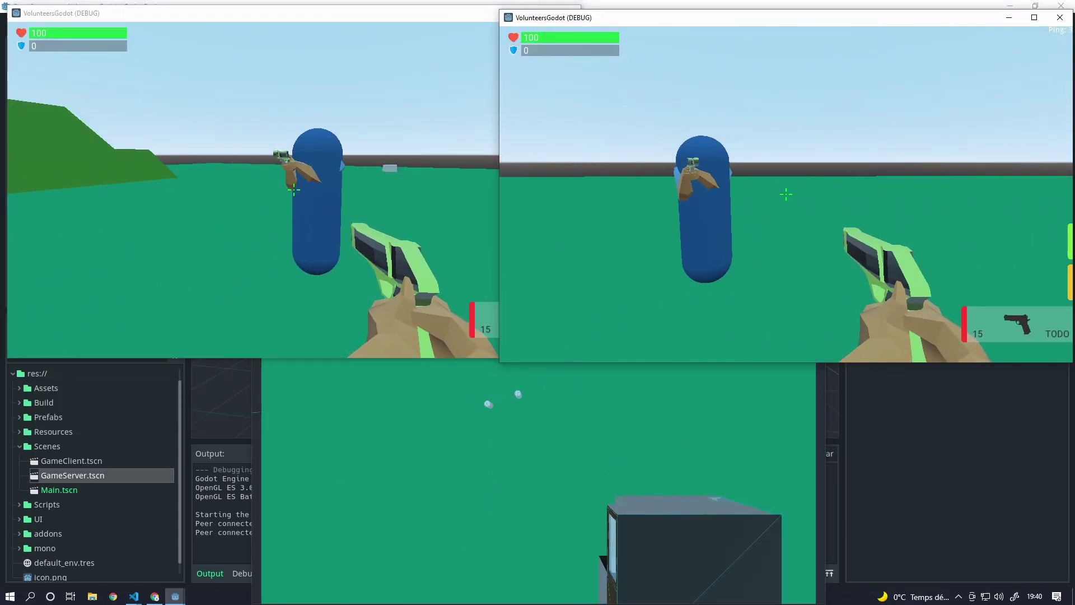
pyautogui.press('s')
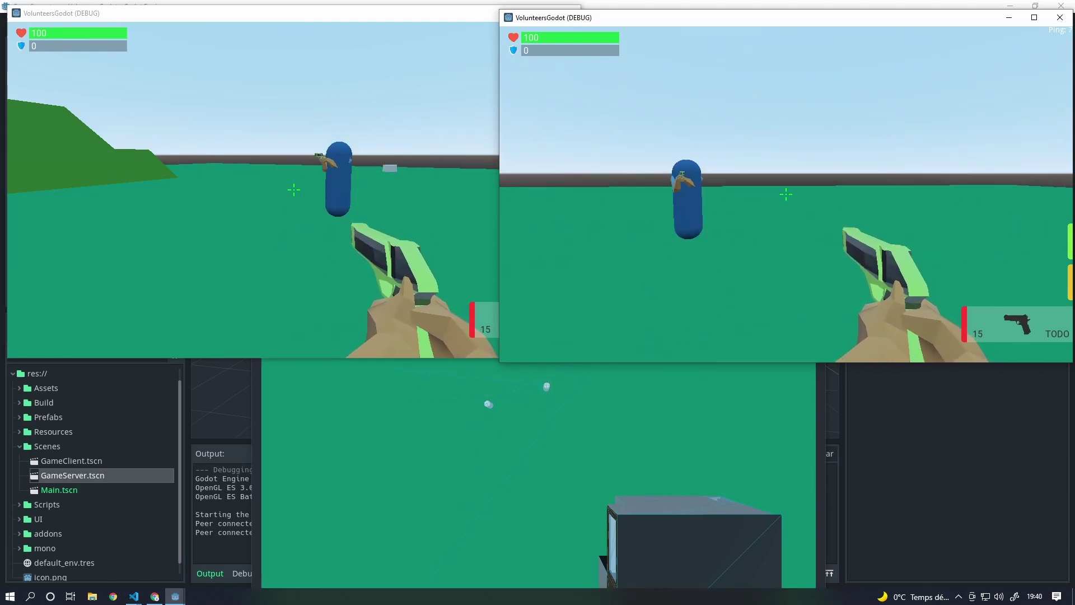
pyautogui.press('a')
pyautogui.press('a')
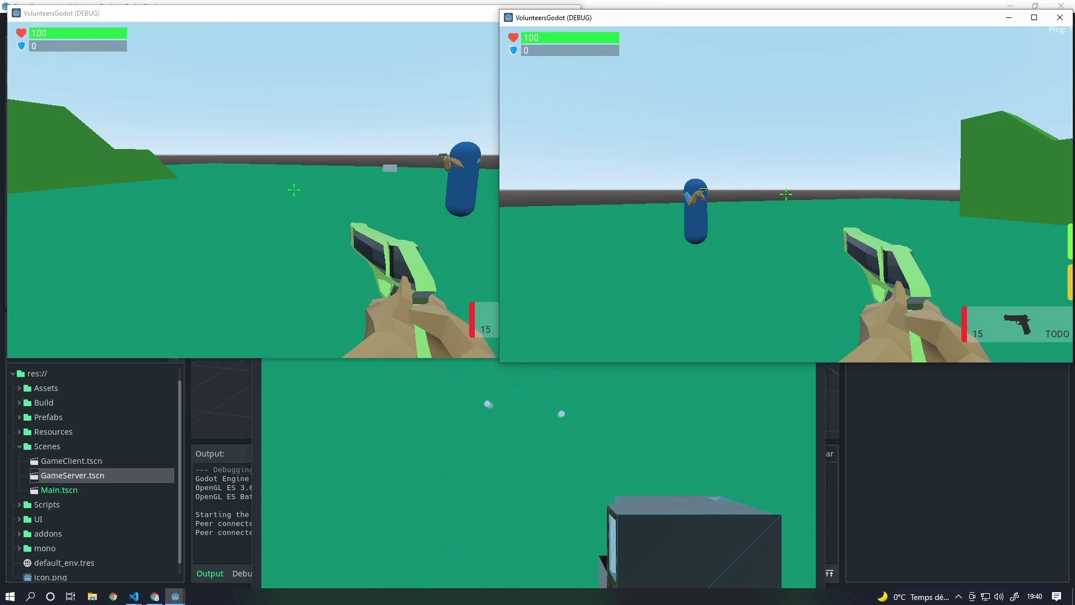
pyautogui.press('d')
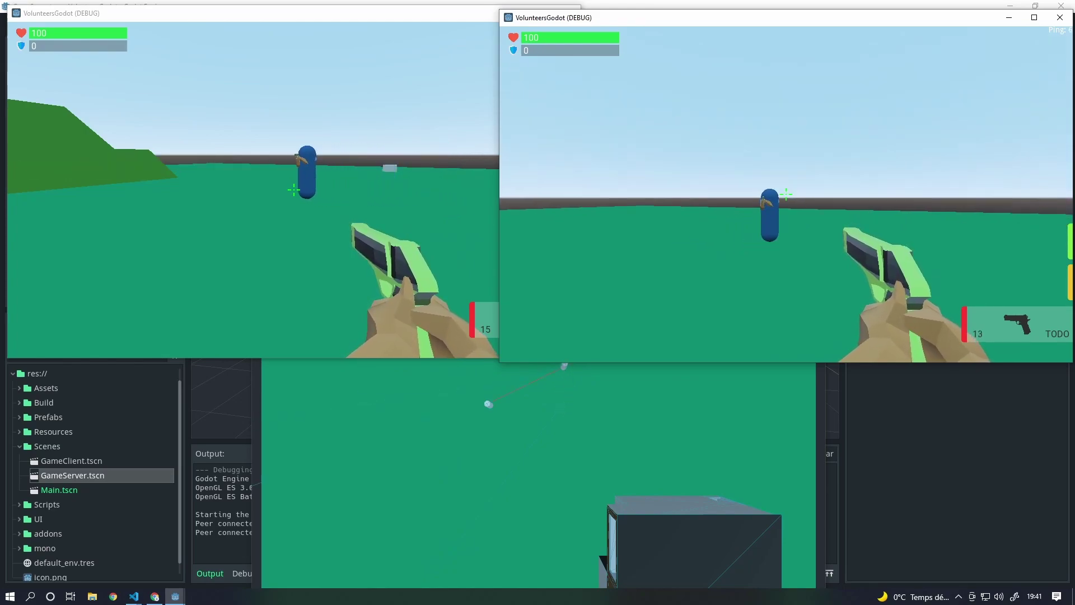
pyautogui.click(786, 194)
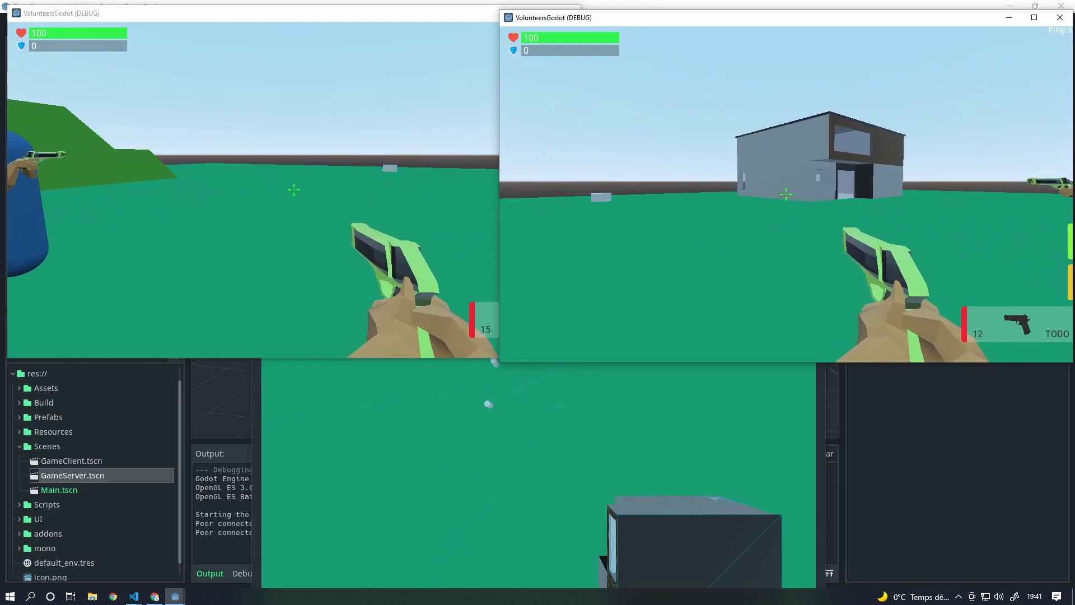
pyautogui.click(786, 194)
pyautogui.click(786, 194)
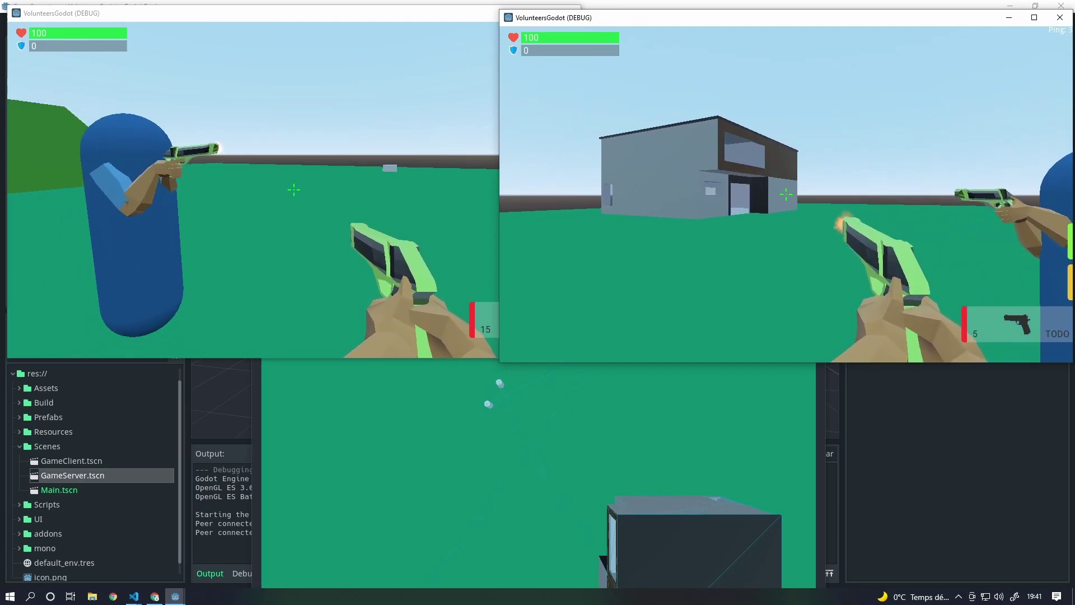
pyautogui.click(787, 194)
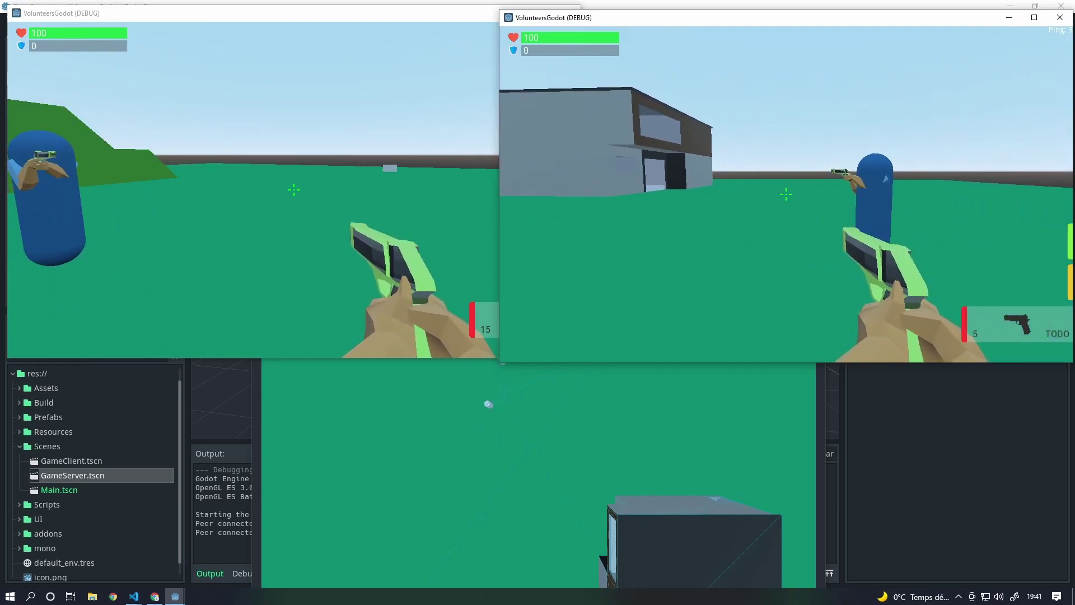
# - Switch to the rifle and fire several shots at the opponent
pyautogui.press('w')
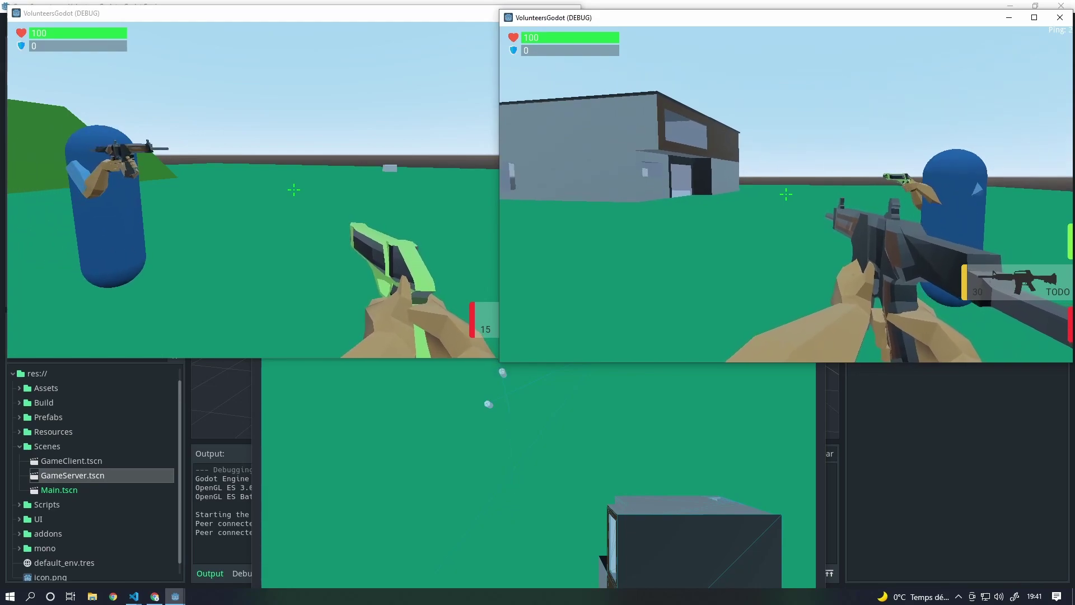
pyautogui.click(786, 194)
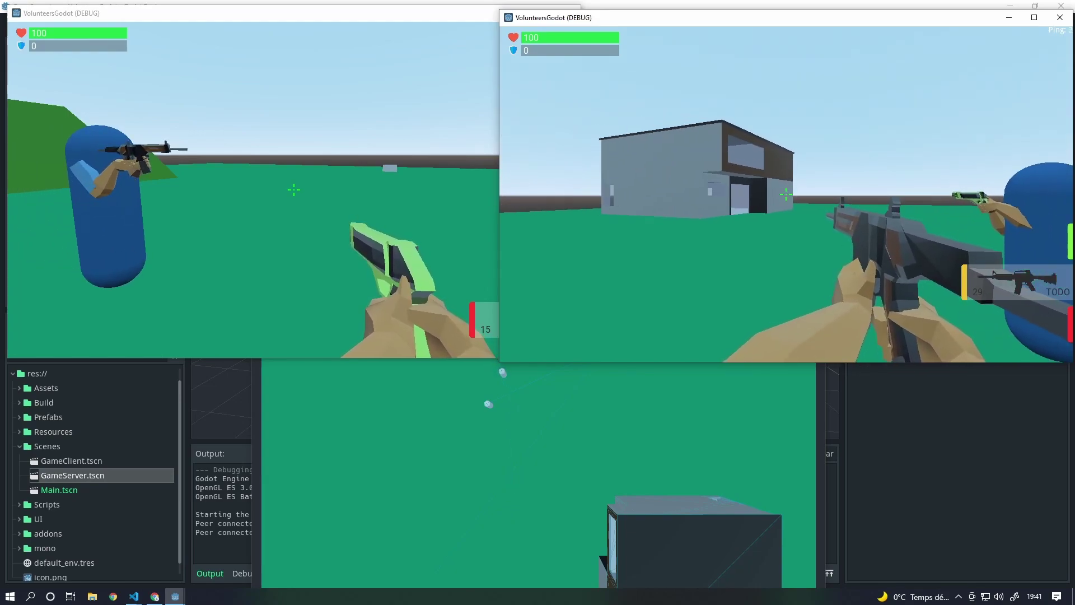
pyautogui.click(786, 194)
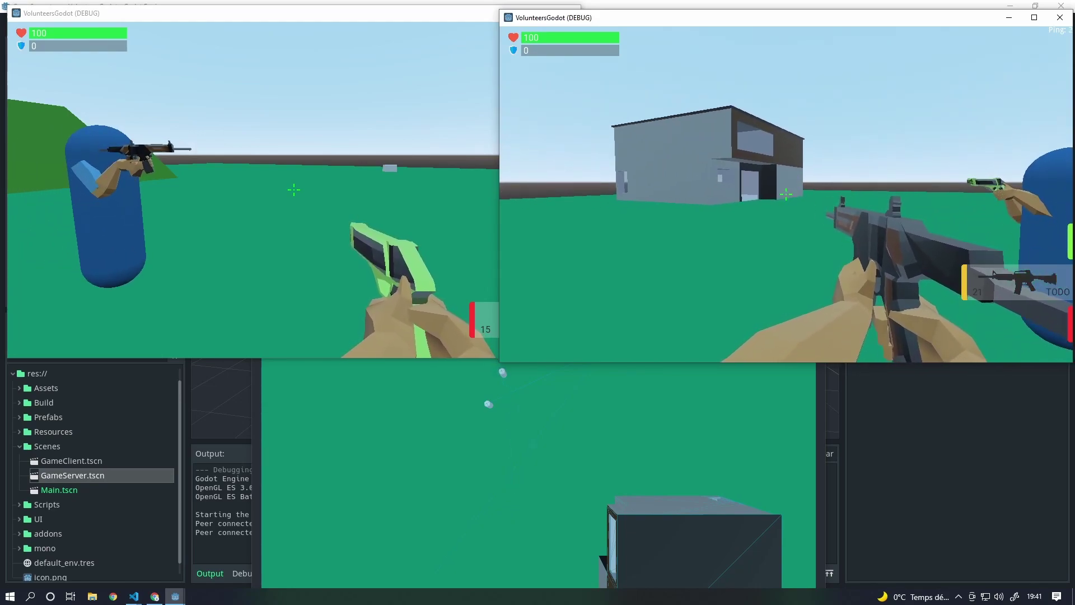
pyautogui.click(787, 195)
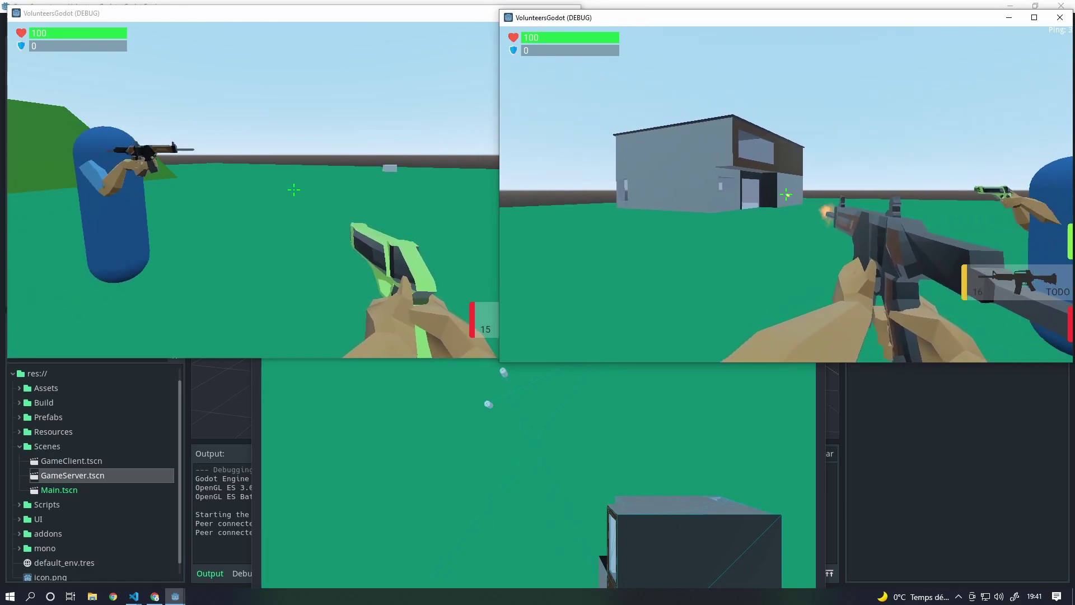
# - Switch to the knife and circle around the opponent
pyautogui.press('d')
pyautogui.press('3')
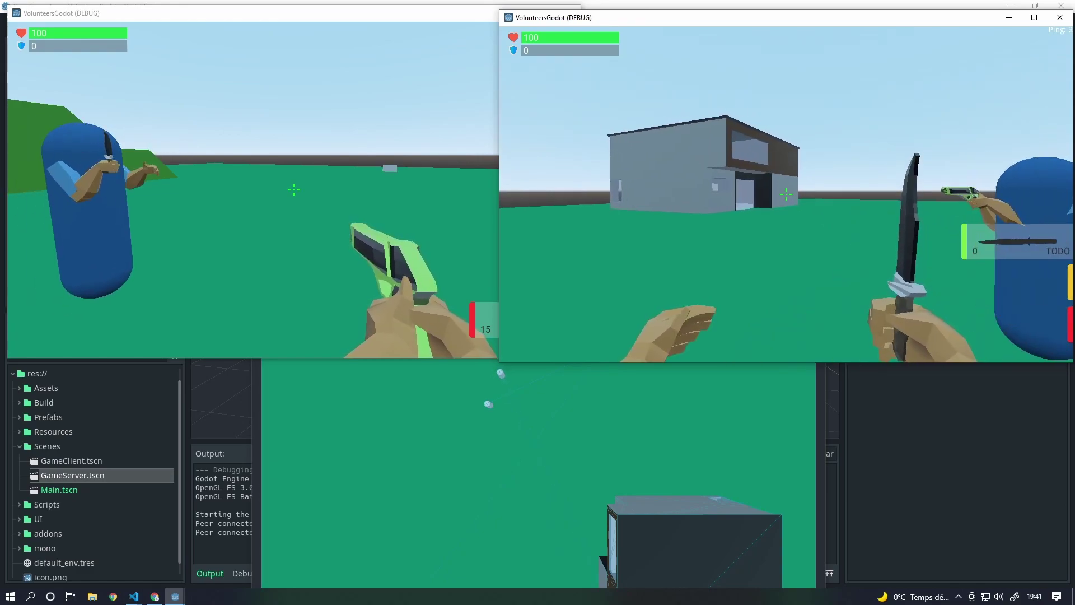
pyautogui.press('a')
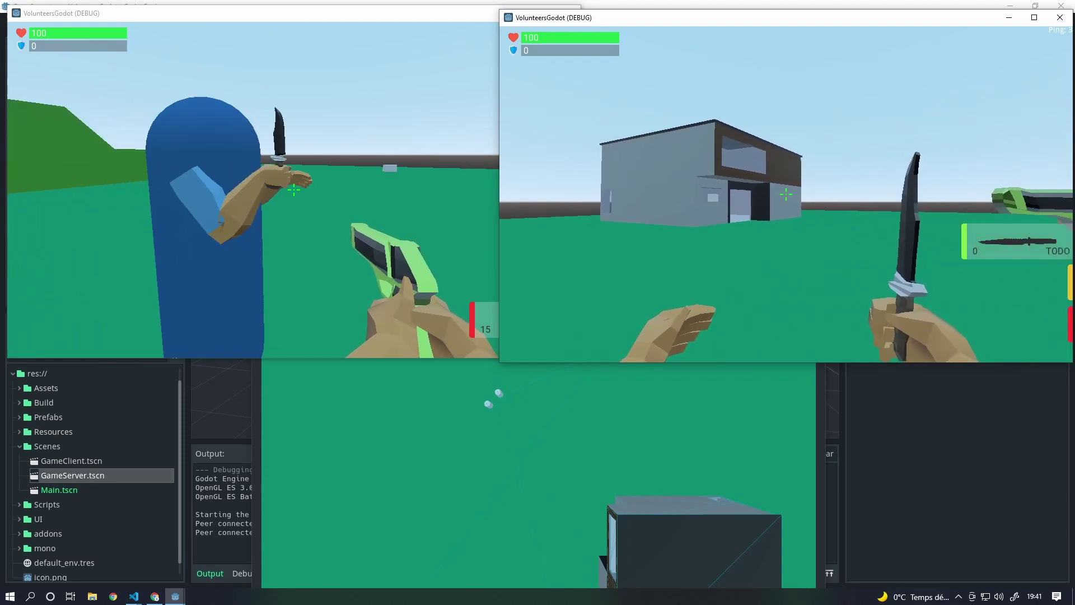
pyautogui.press('d')
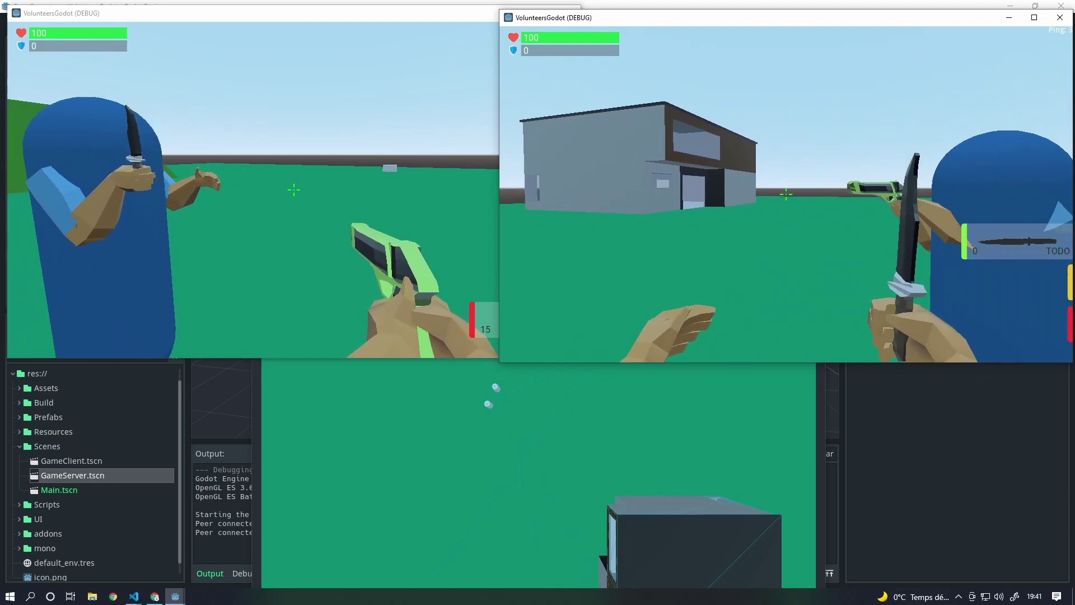
pyautogui.press('s')
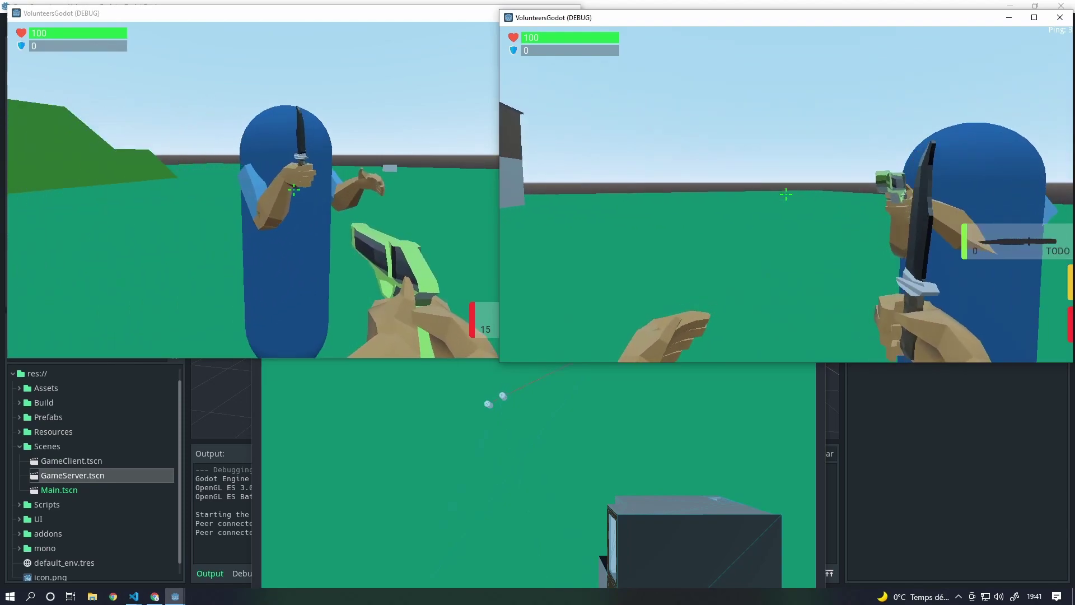
pyautogui.press('a')
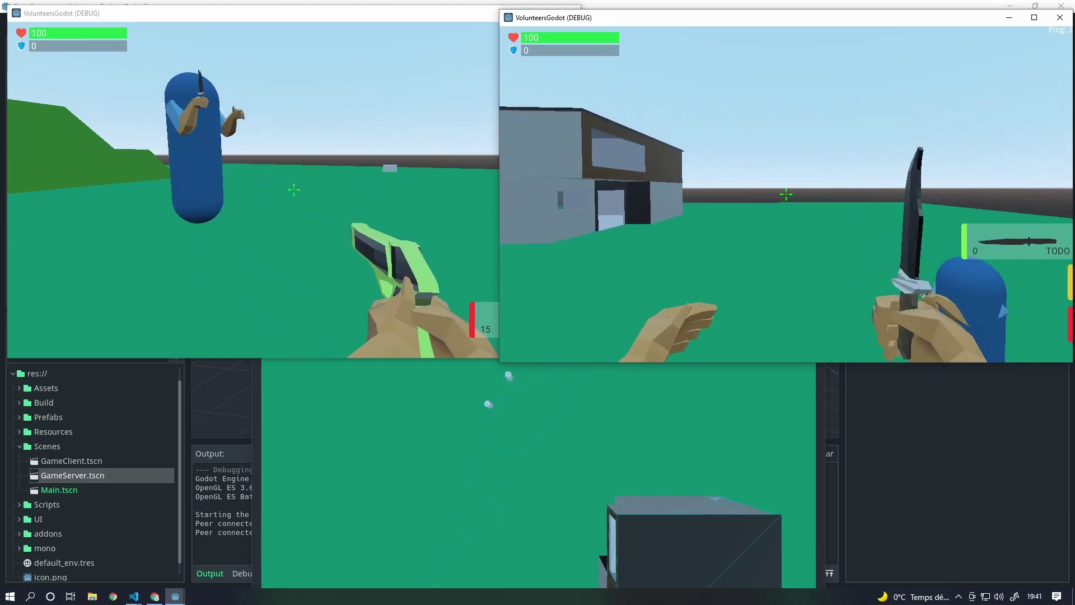